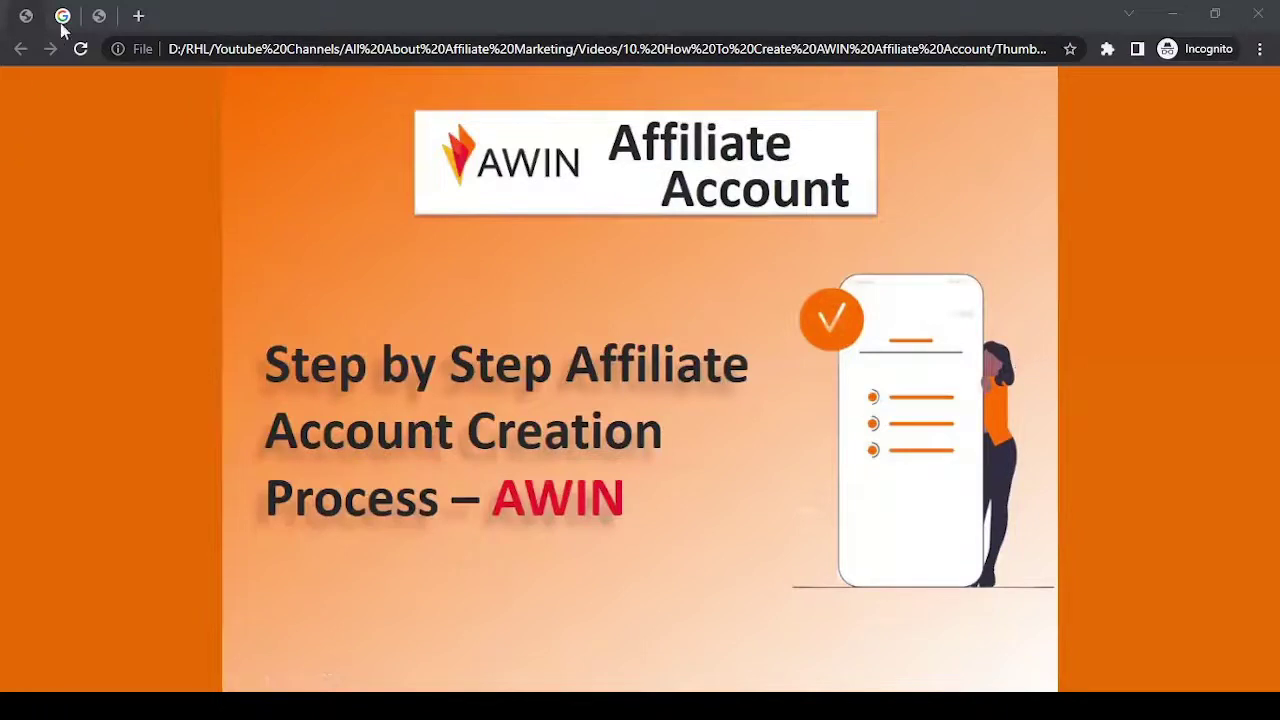
# Search Google for 'awin' and open the 'Awin: Global Affiliate Marketing Network' result.
pyautogui.click(62, 18)
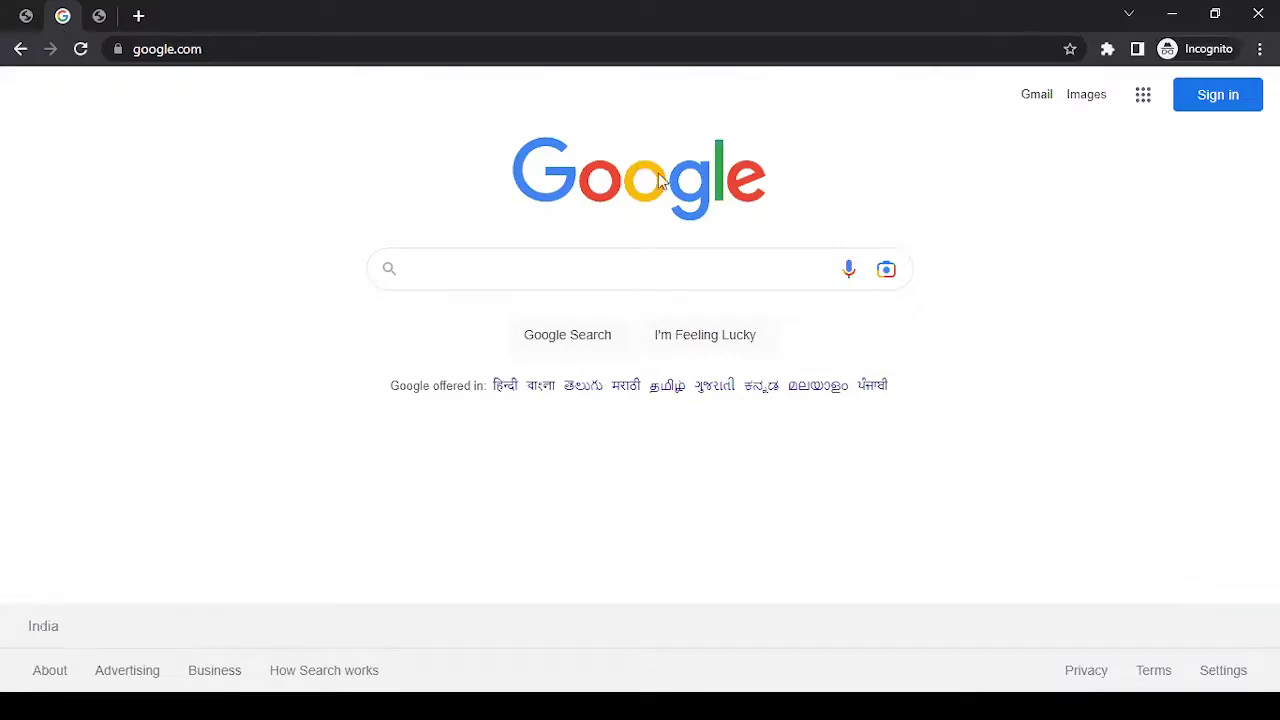
pyautogui.click(641, 271)
pyautogui.write('awin')
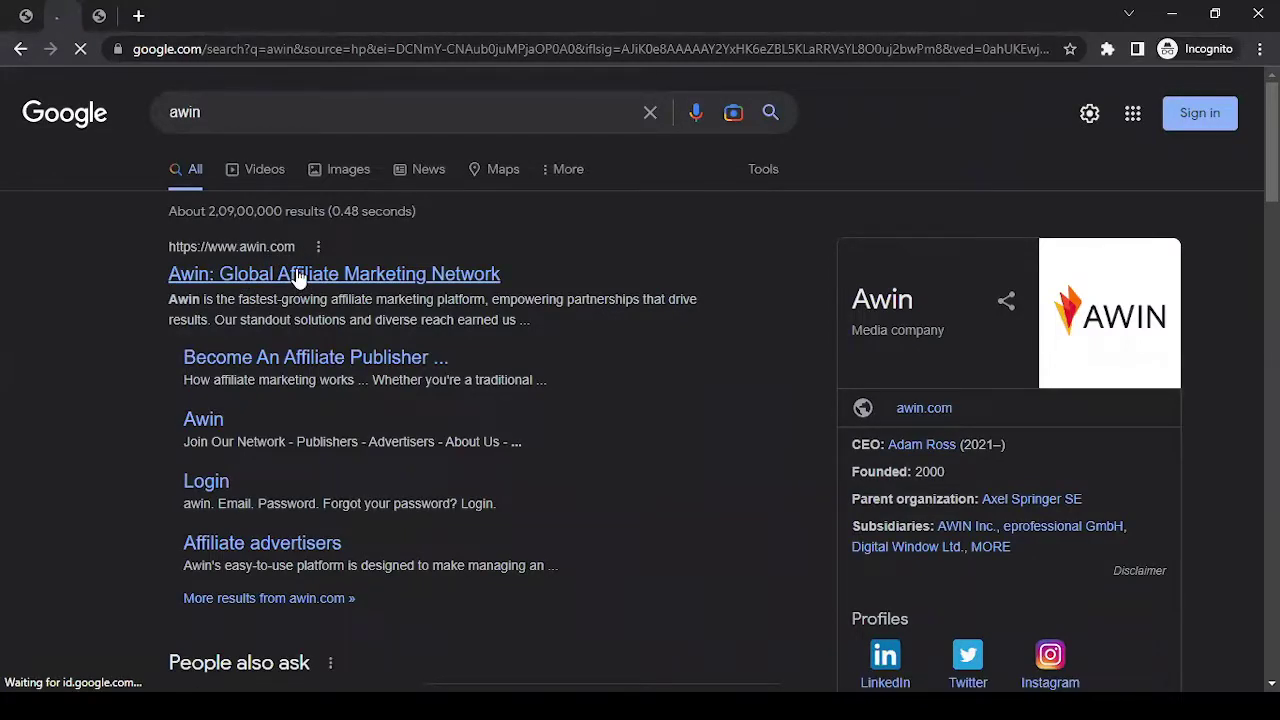
pyautogui.click(297, 276)
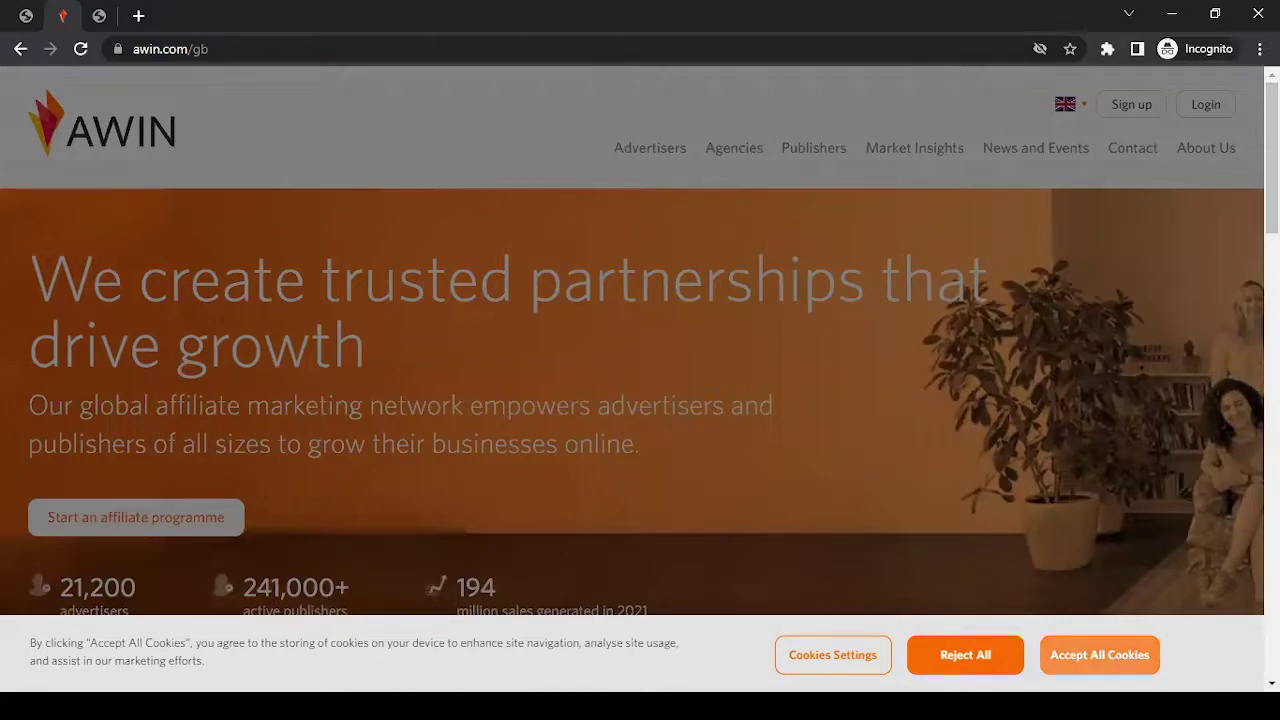
# Dismiss the cookie banner on the Awin home page with Accept All Cookies.
pyautogui.click(1099, 654)
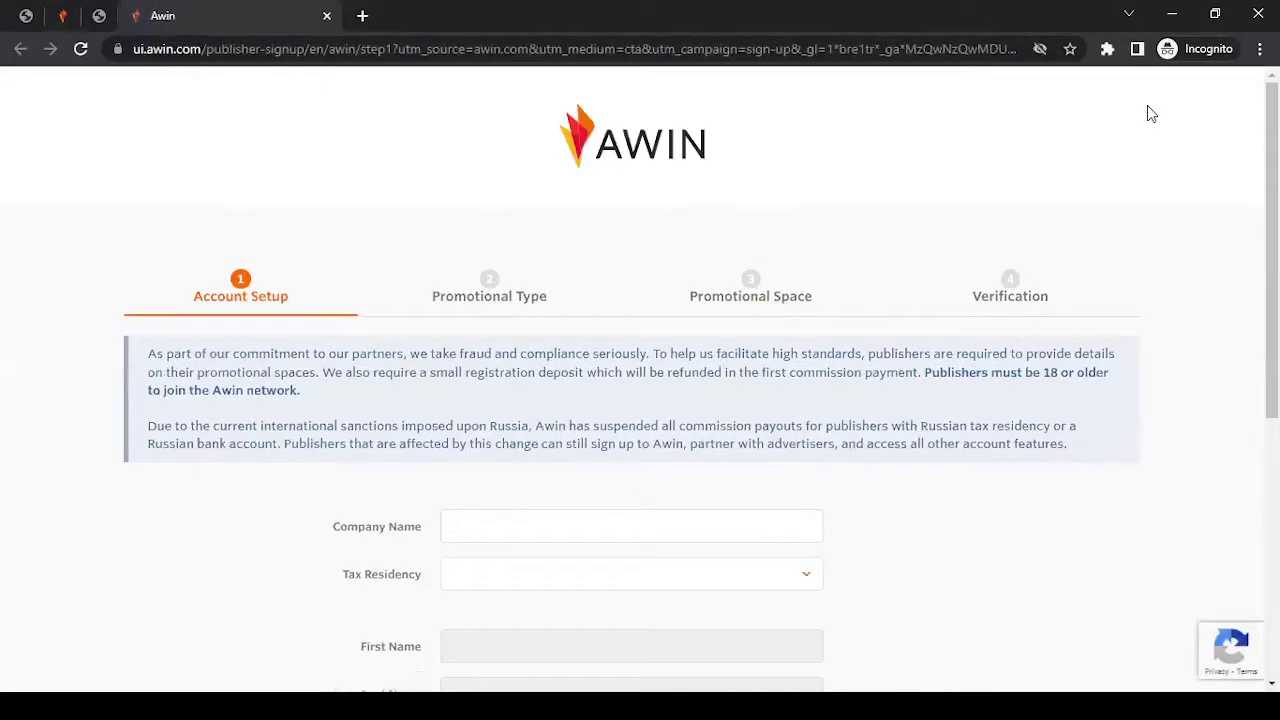
# Paste 'All About Affiliate Marketing' into the Company Name field.
pyautogui.scroll(-2, 1150, 113)
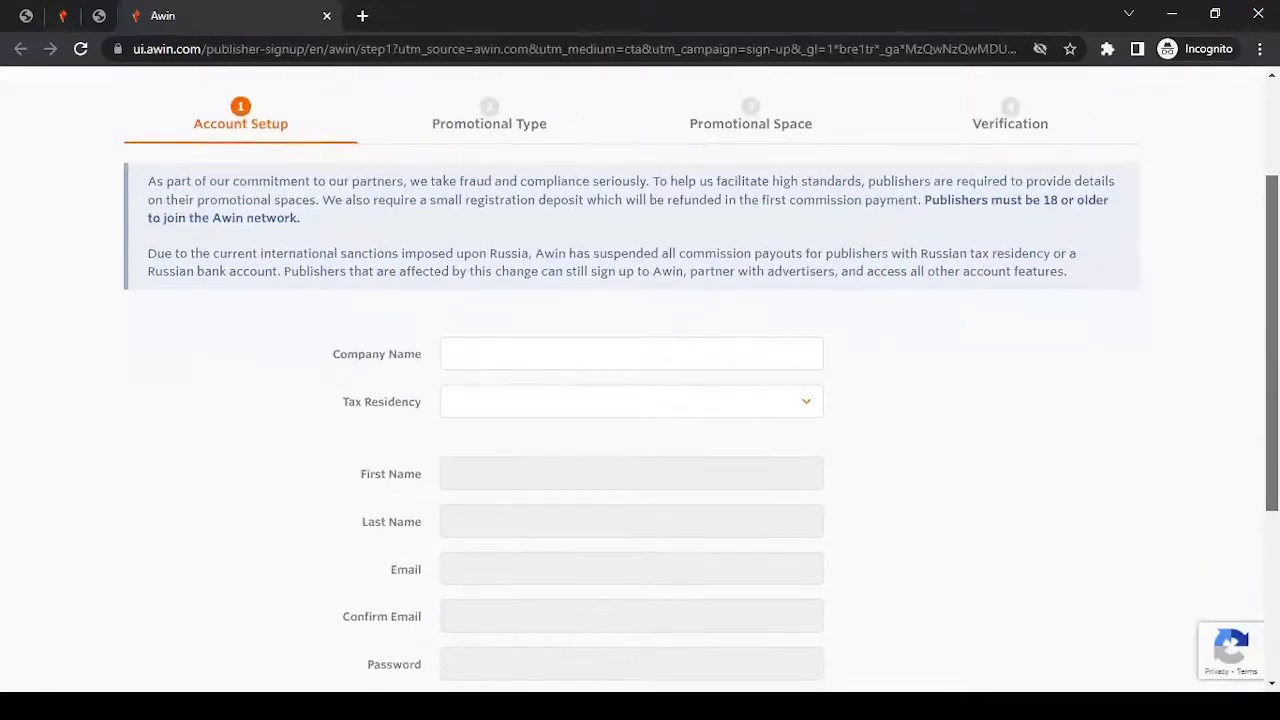
pyautogui.scroll(-2, 640, 380)
pyautogui.scroll(3, 640, 380)
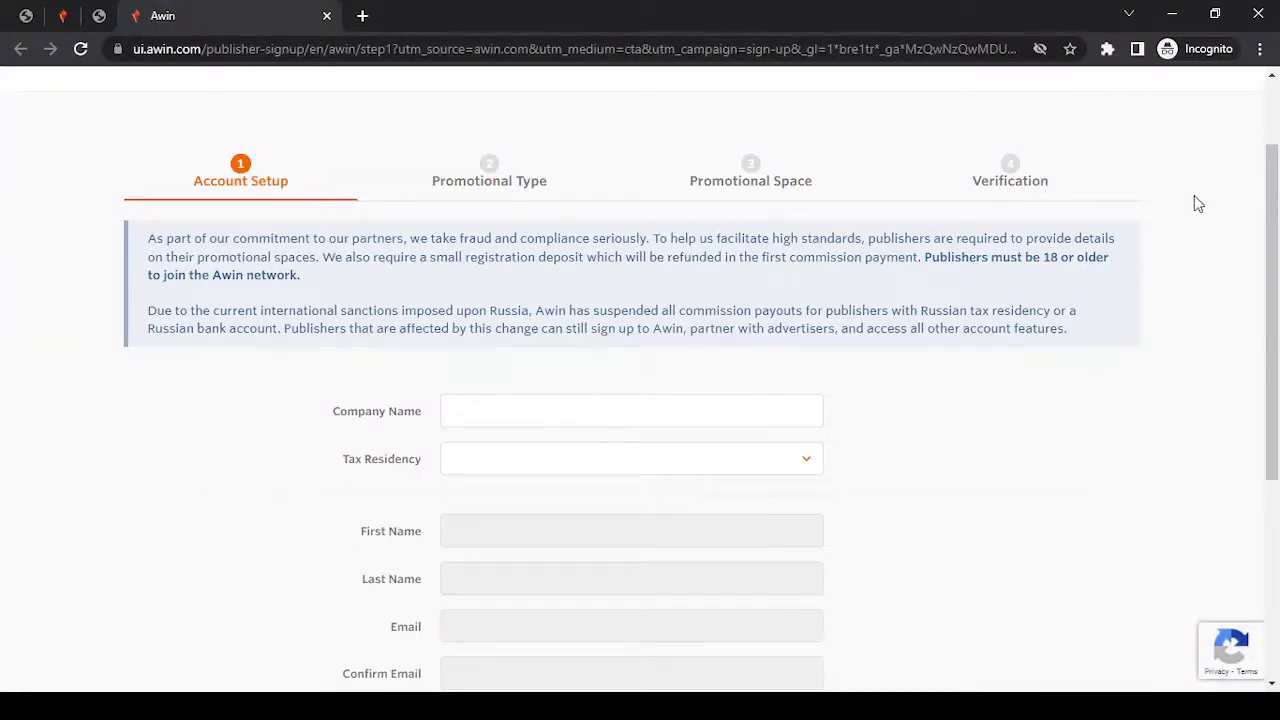
pyautogui.scroll(-2, 1260, 300)
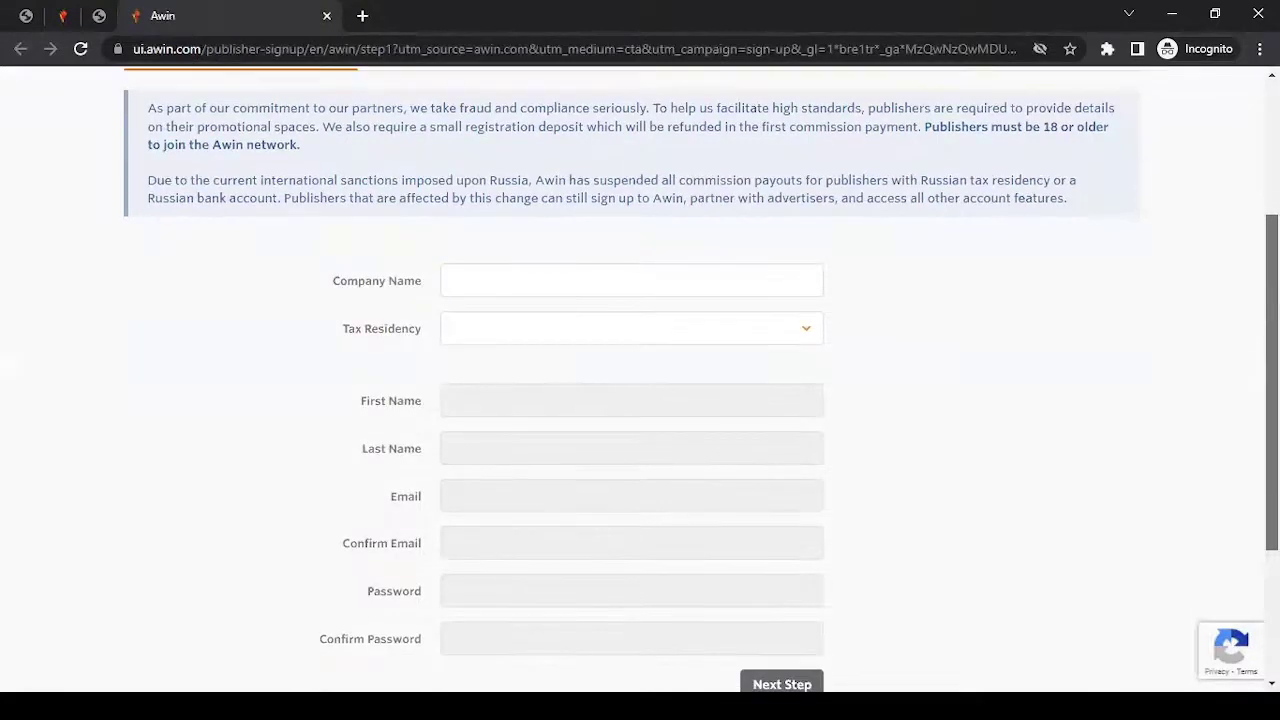
pyautogui.scroll(1, 1146, 297)
pyautogui.scroll(-1, 1146, 297)
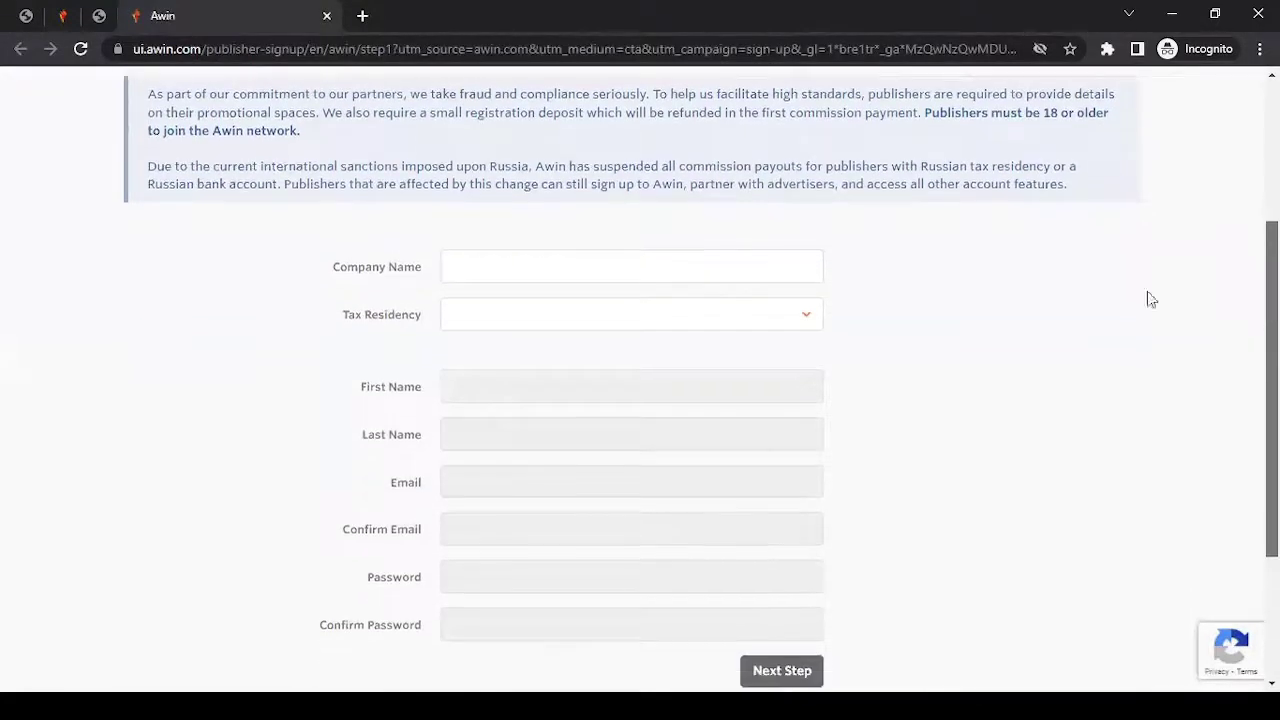
pyautogui.click(559, 269)
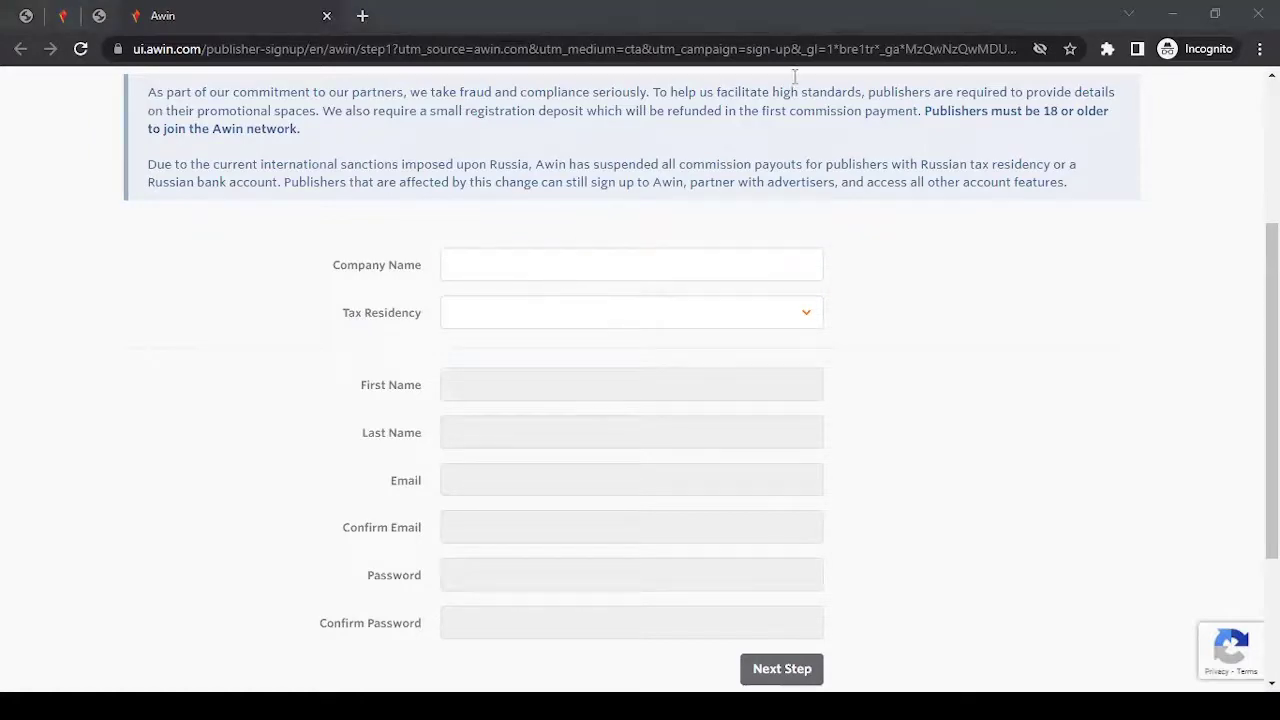
pyautogui.hotkey('alt', 'Tab')
pyautogui.write('All About Affiliate Marketing')
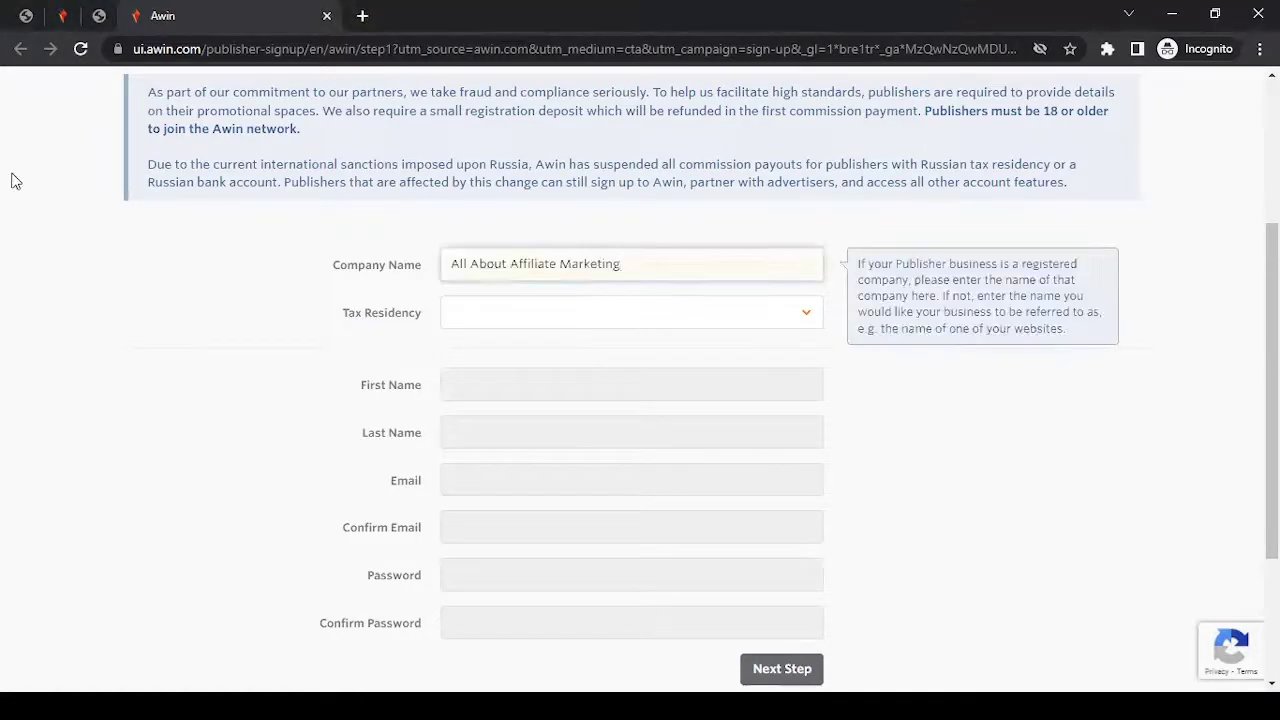
# Set the tax residency to India.
pyautogui.click(503, 320)
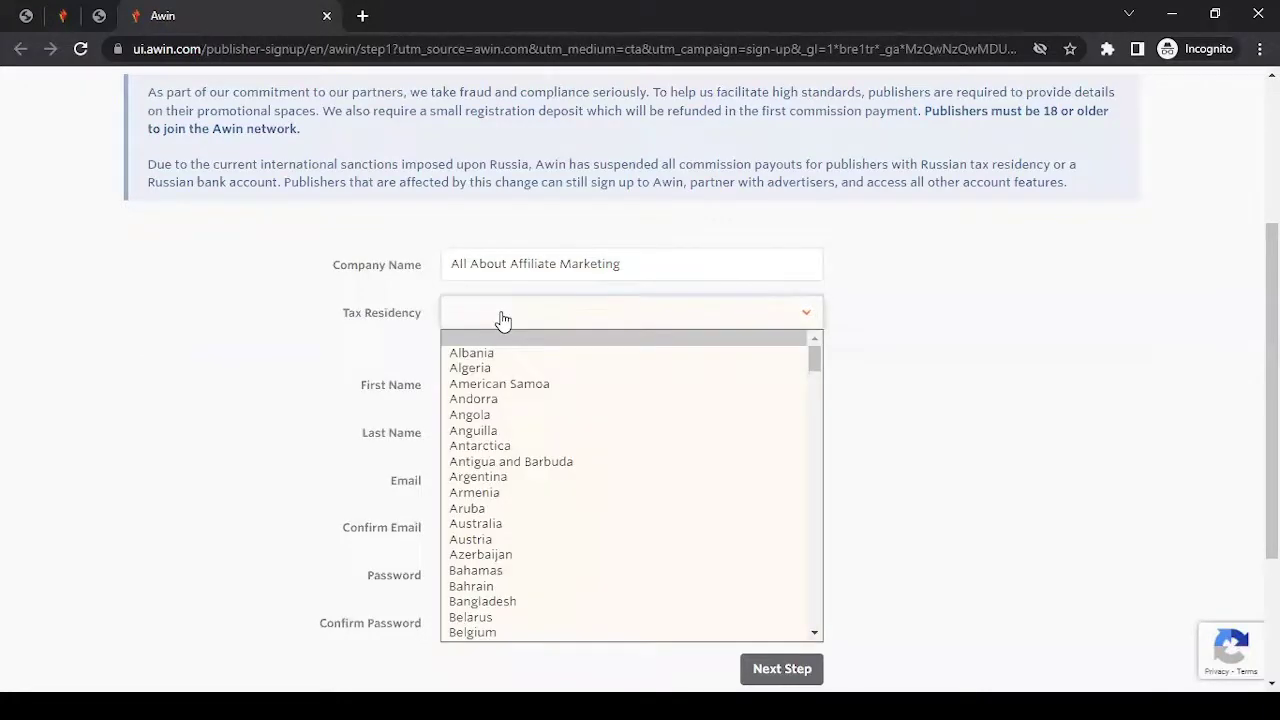
pyautogui.write('india')
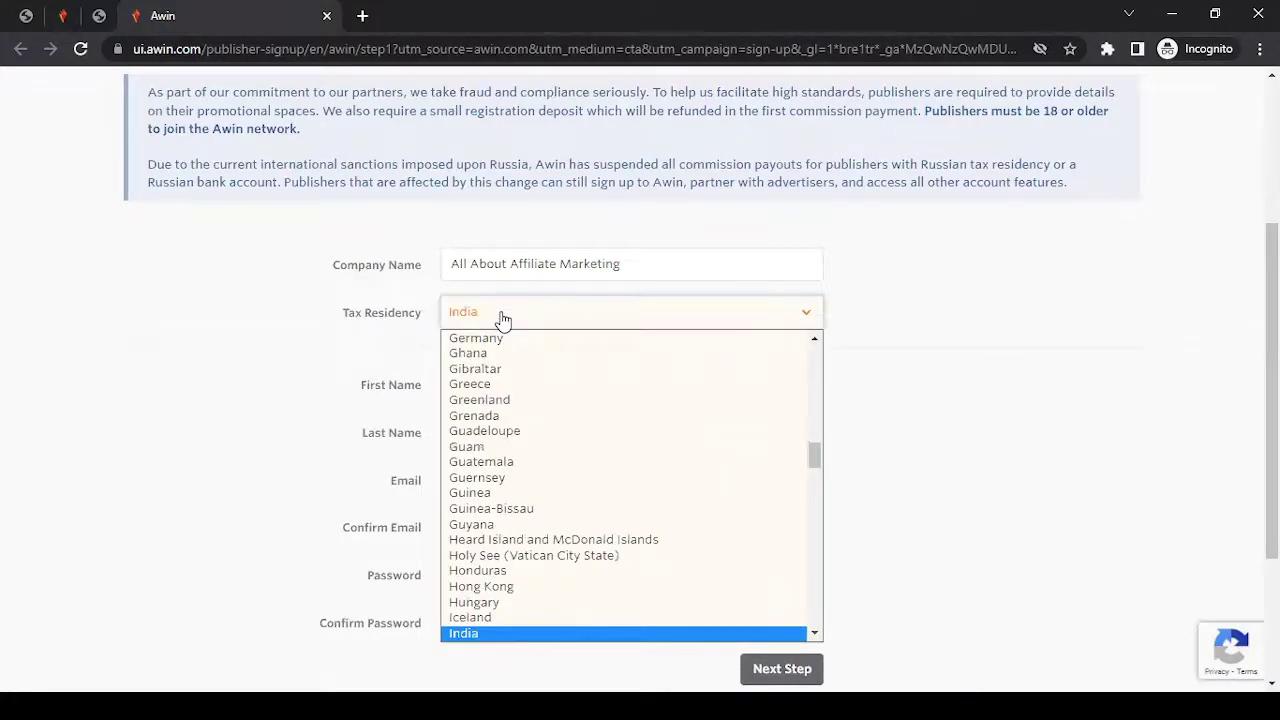
pyautogui.press('Return')
pyautogui.click(536, 380)
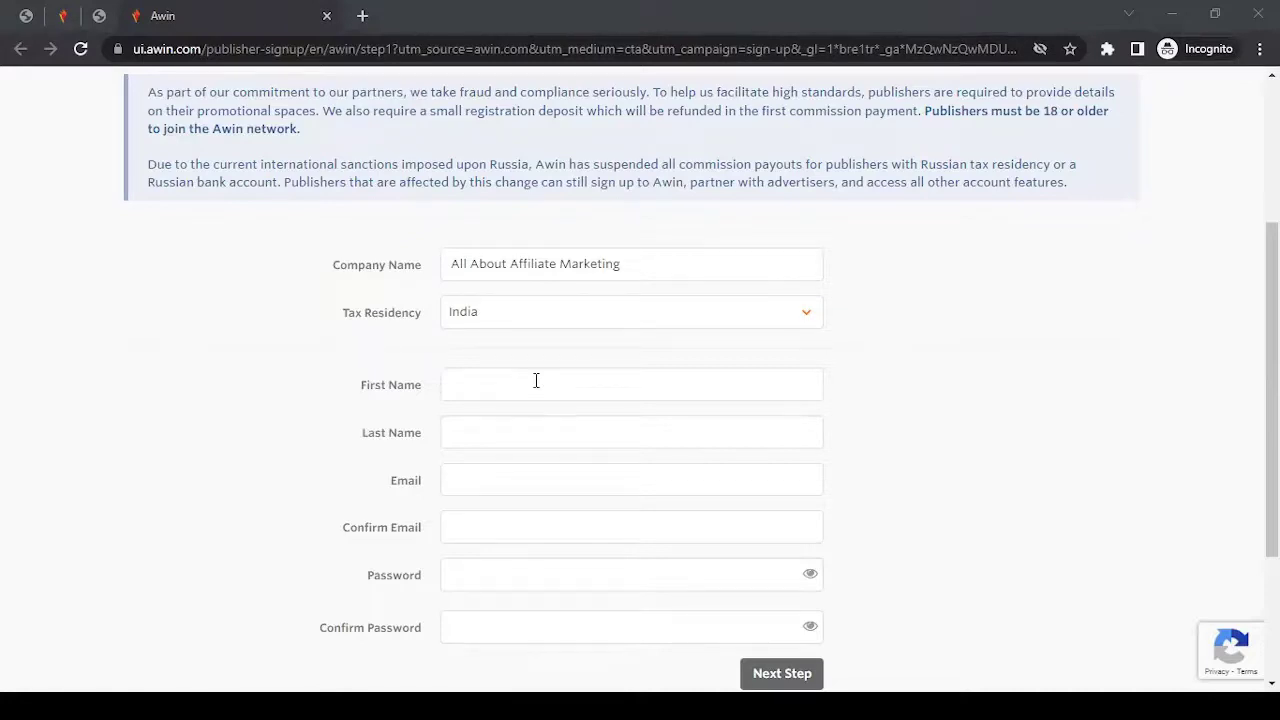
# Enter the contact's first name, last name and e-mail address.
pyautogui.click(536, 380)
pyautogui.write('John')
pyautogui.press('Tab')
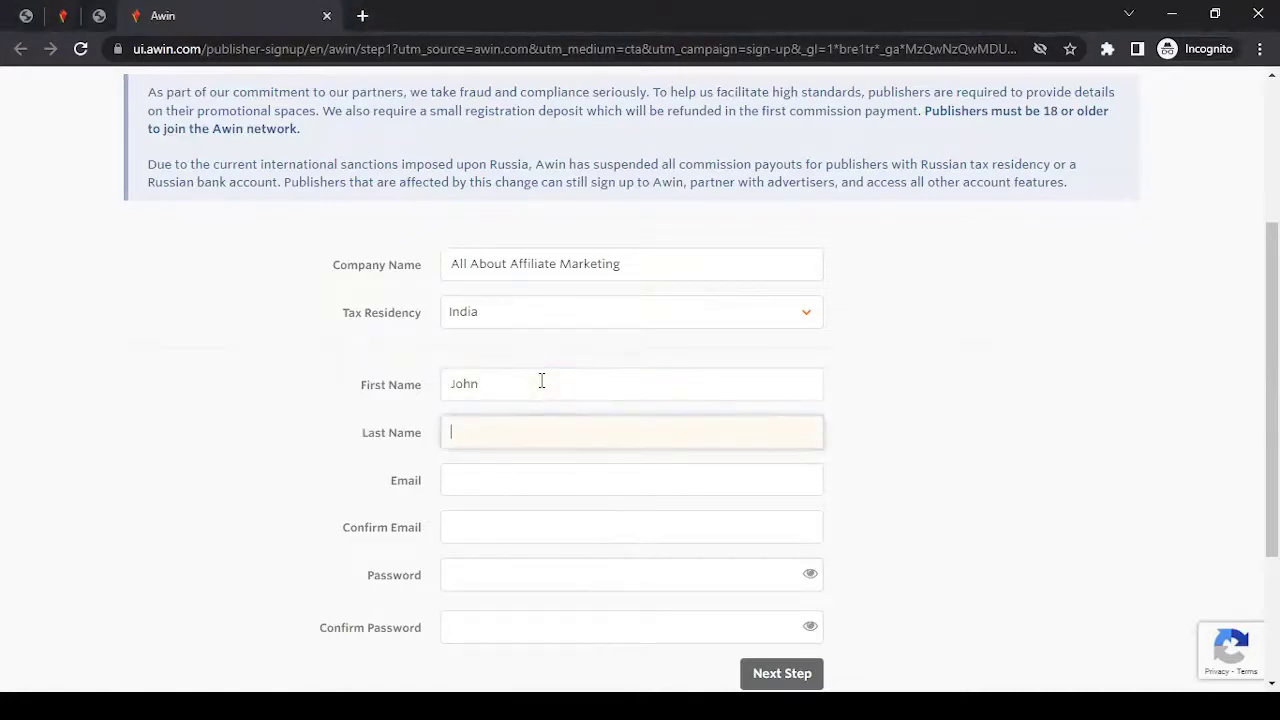
pyautogui.write('LNU')
pyautogui.press('Tab')
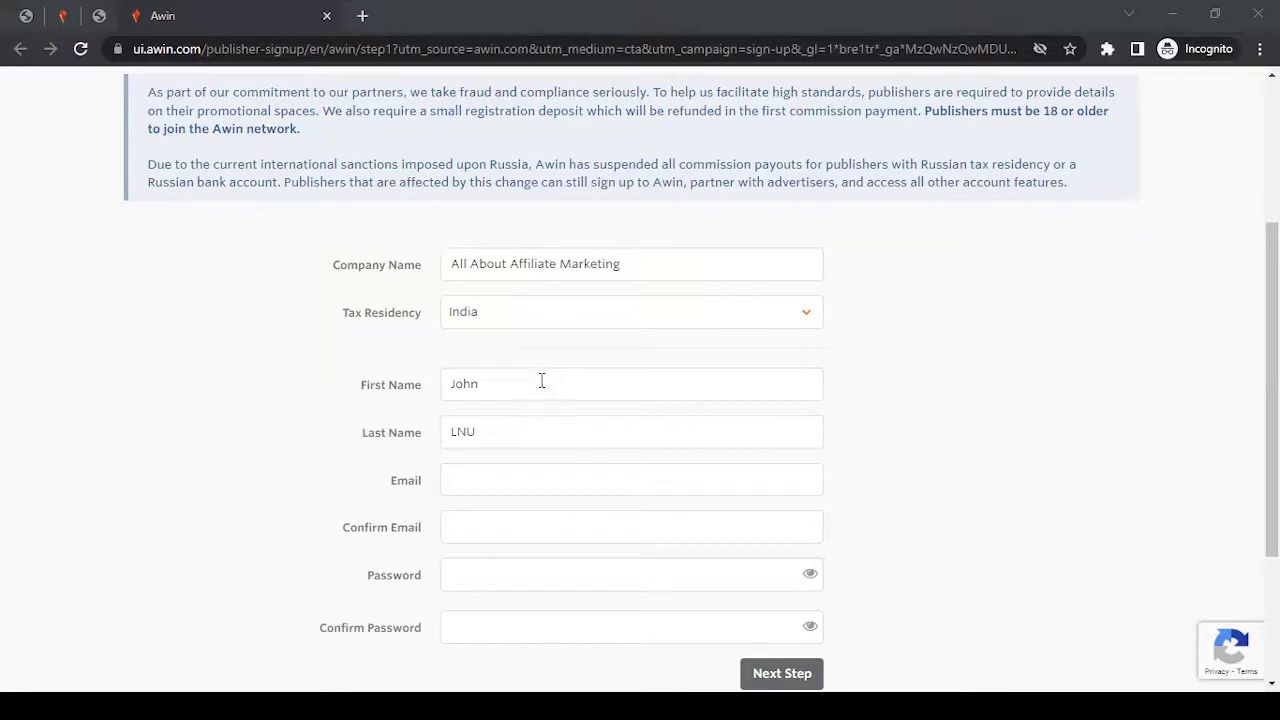
pyautogui.hotkey('ctrl', 'v')
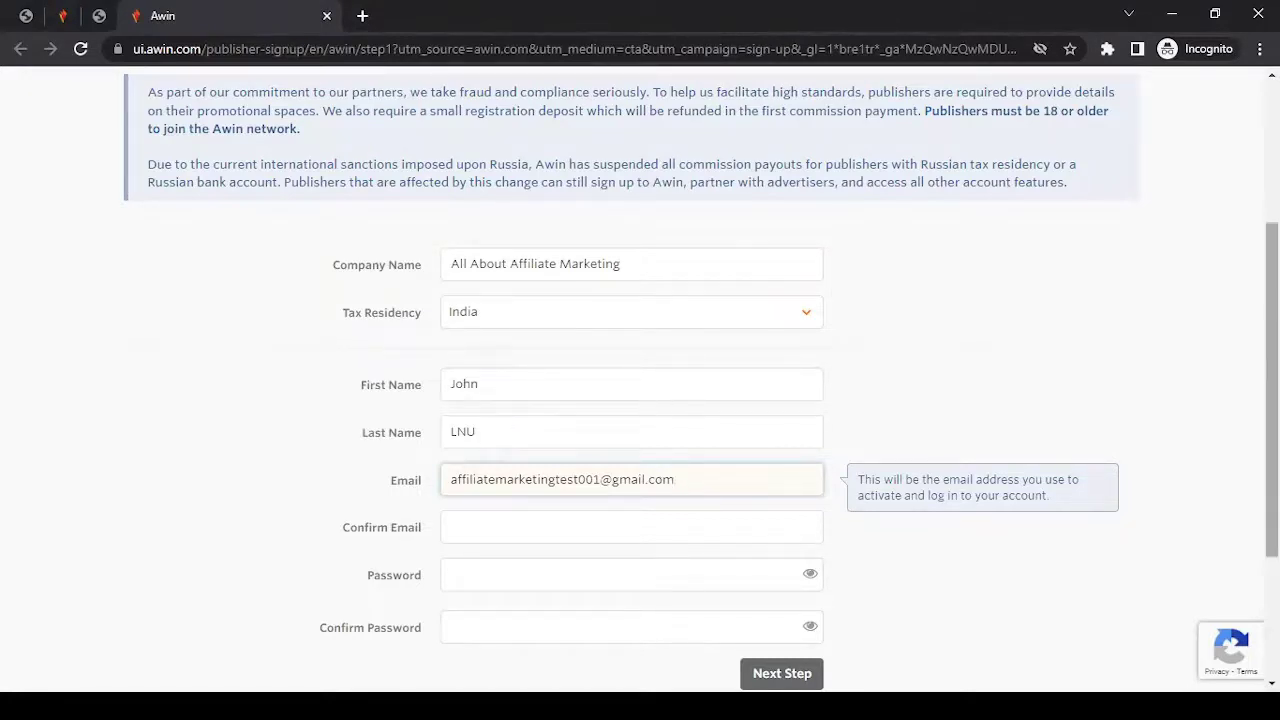
# Fill in the Confirm Email field with the same e-mail address.
pyautogui.scroll(-1, 571, 455)
pyautogui.click(605, 412)
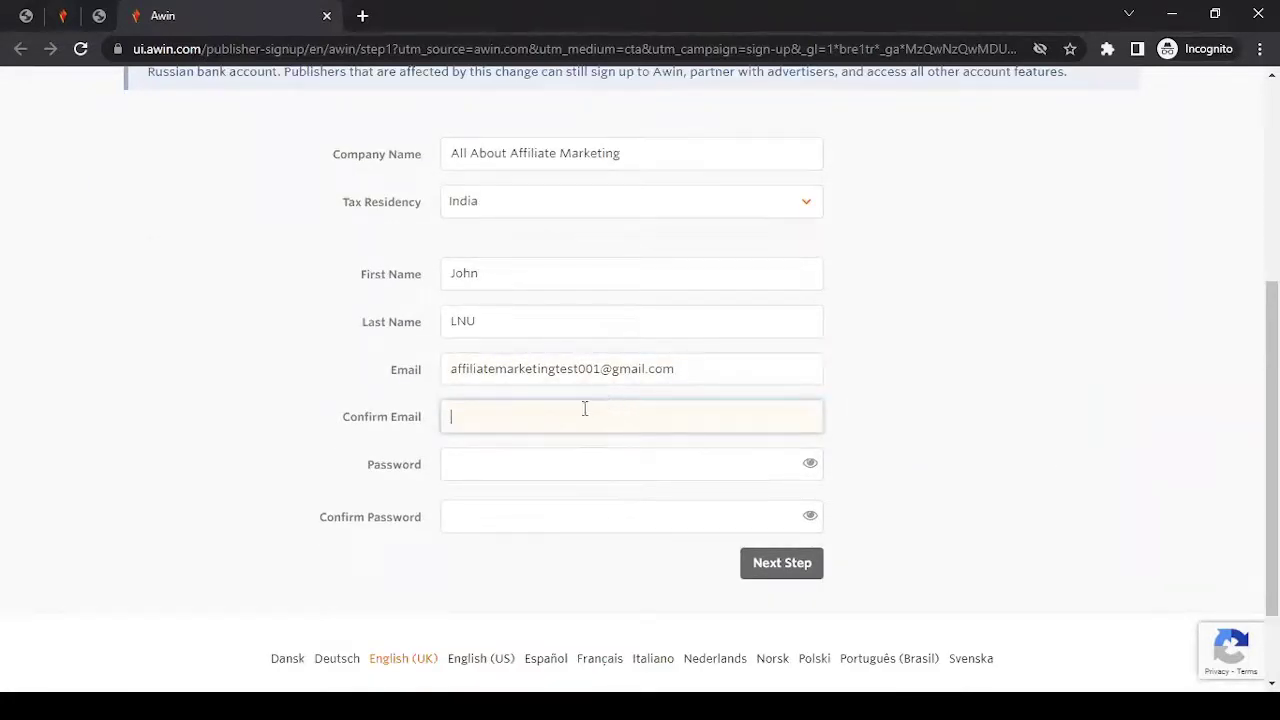
pyautogui.moveTo(686, 370); pyautogui.dragTo(515, 416)
pyautogui.click(515, 416)
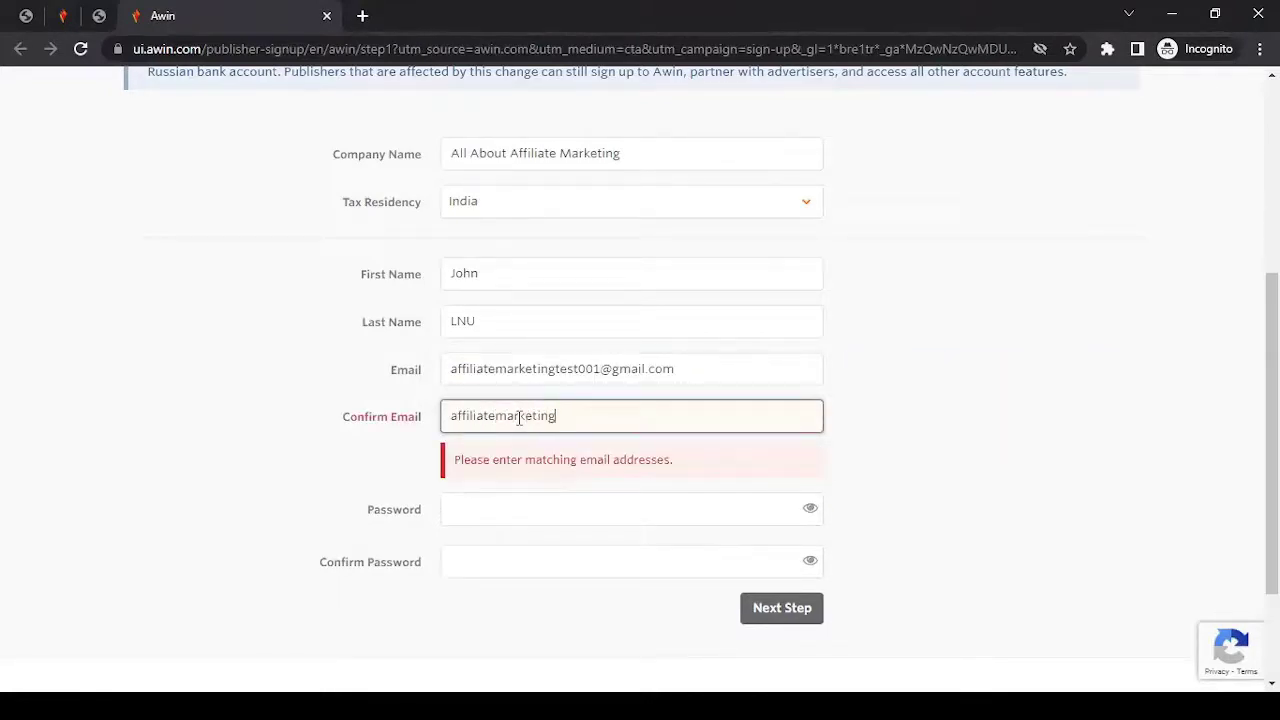
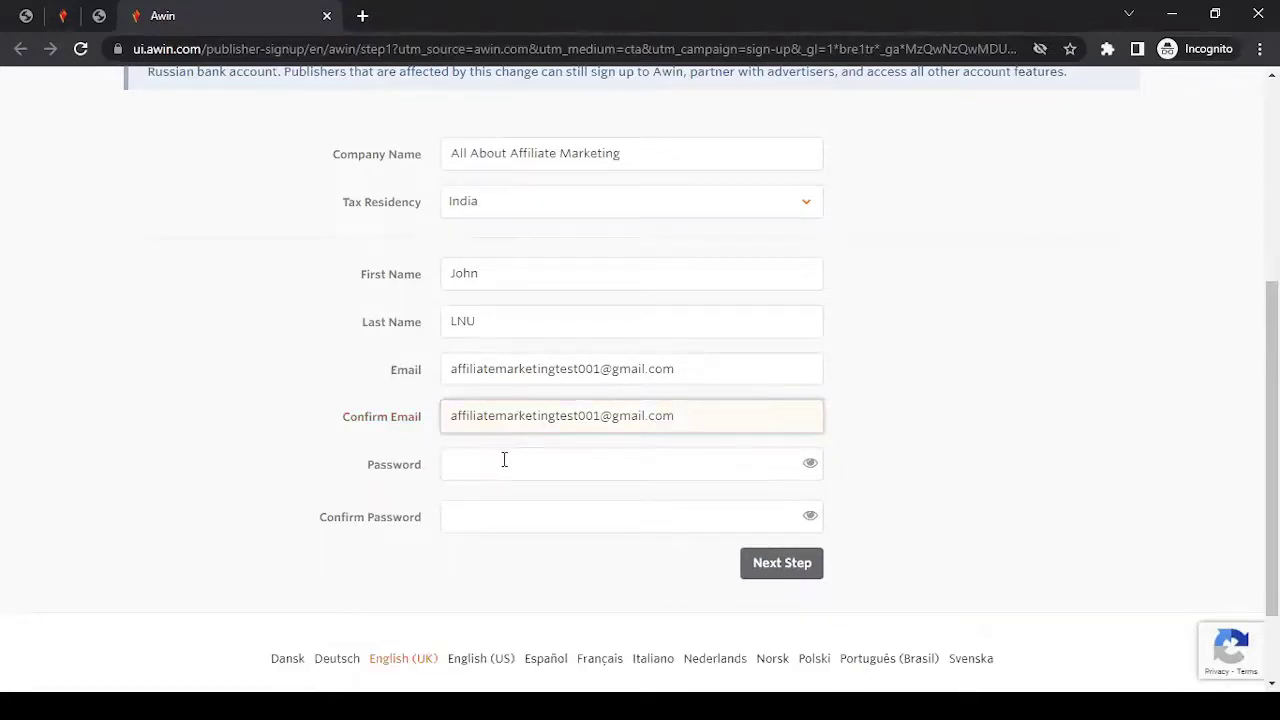
# Paste the account password into both password fields and continue to the Promotional Type step.
pyautogui.click(504, 460)
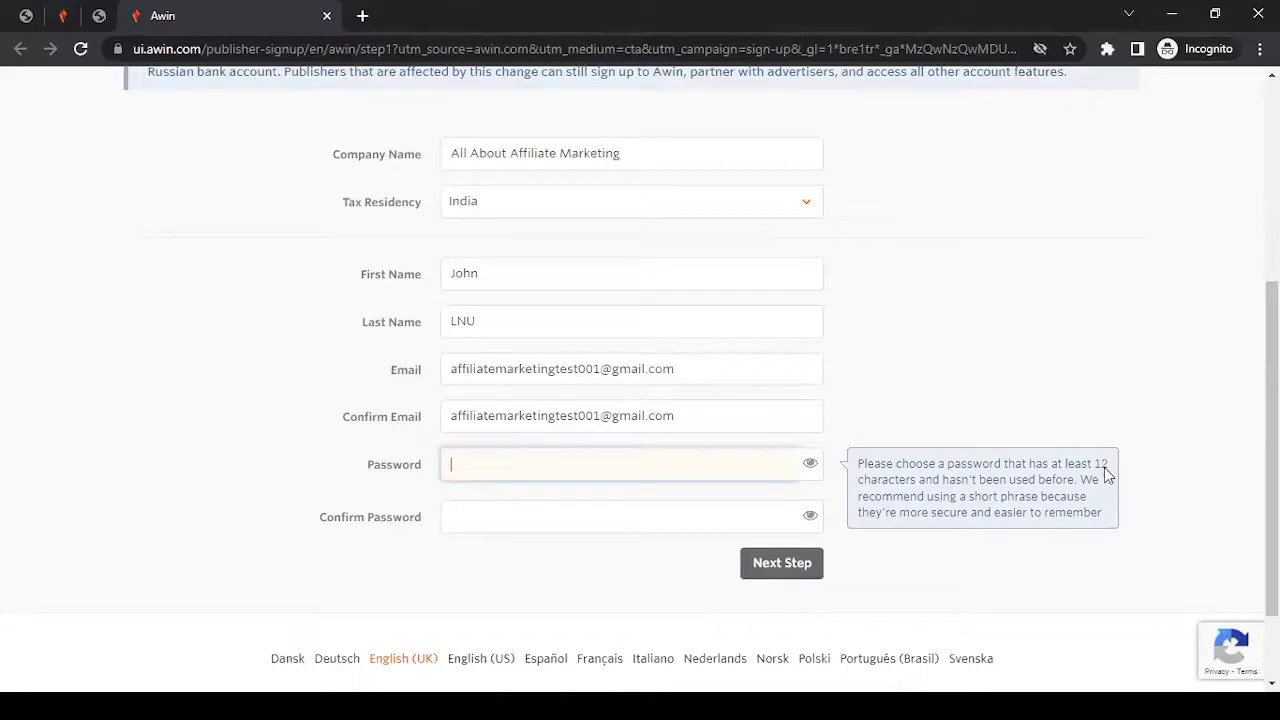
pyautogui.click(515, 456)
pyautogui.hotkey('ctrl', 'v')
pyautogui.click(529, 511)
pyautogui.hotkey('ctrl', 'v')
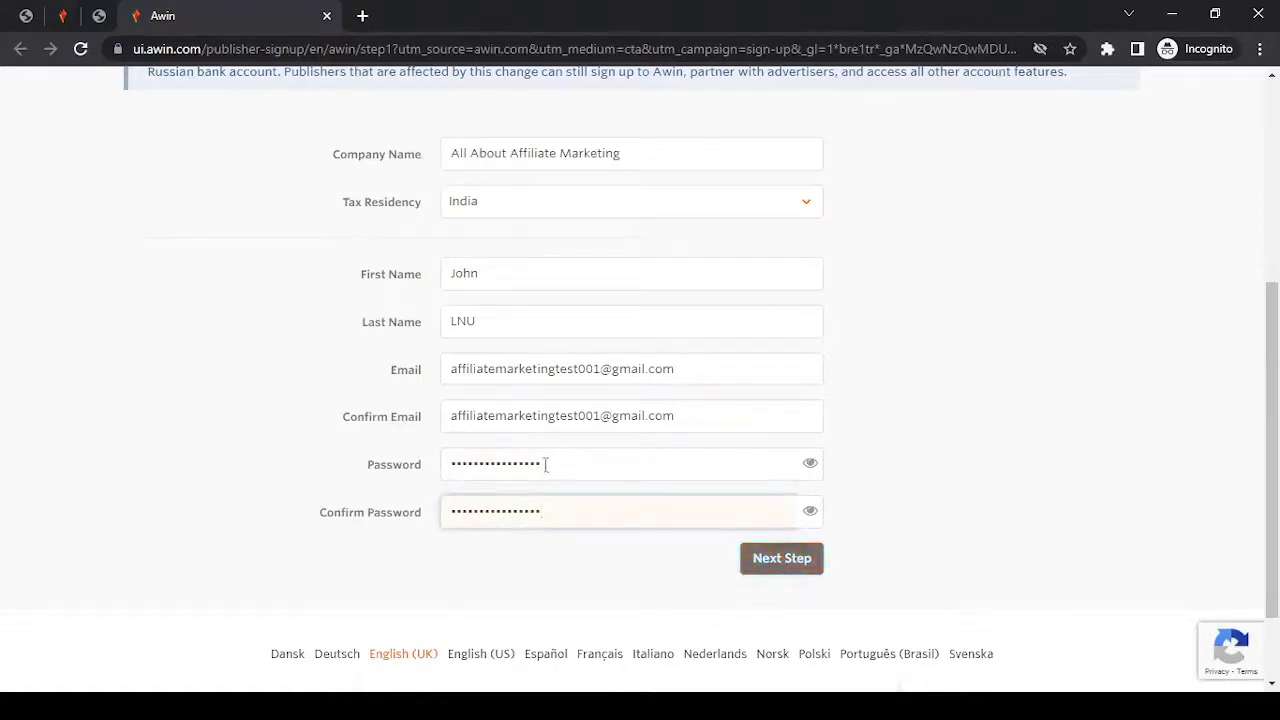
pyautogui.click(762, 562)
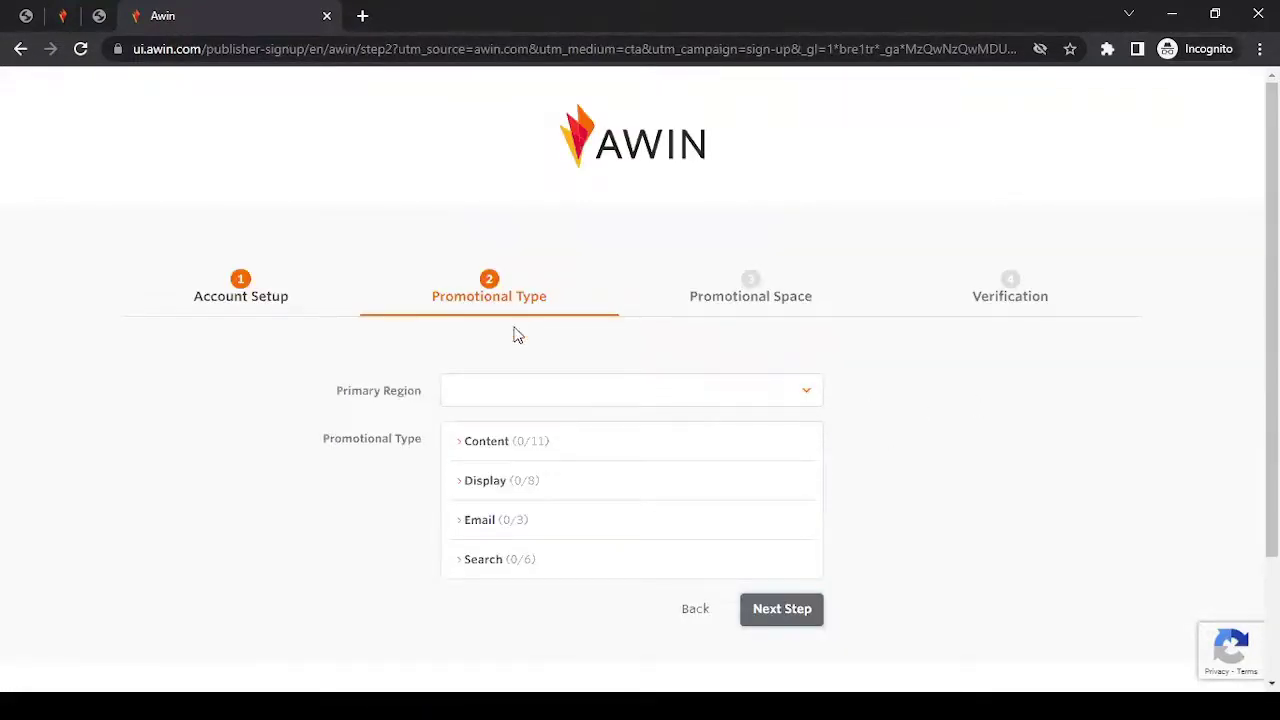
# Change the primary region from India to United States of America.
pyautogui.click(505, 399)
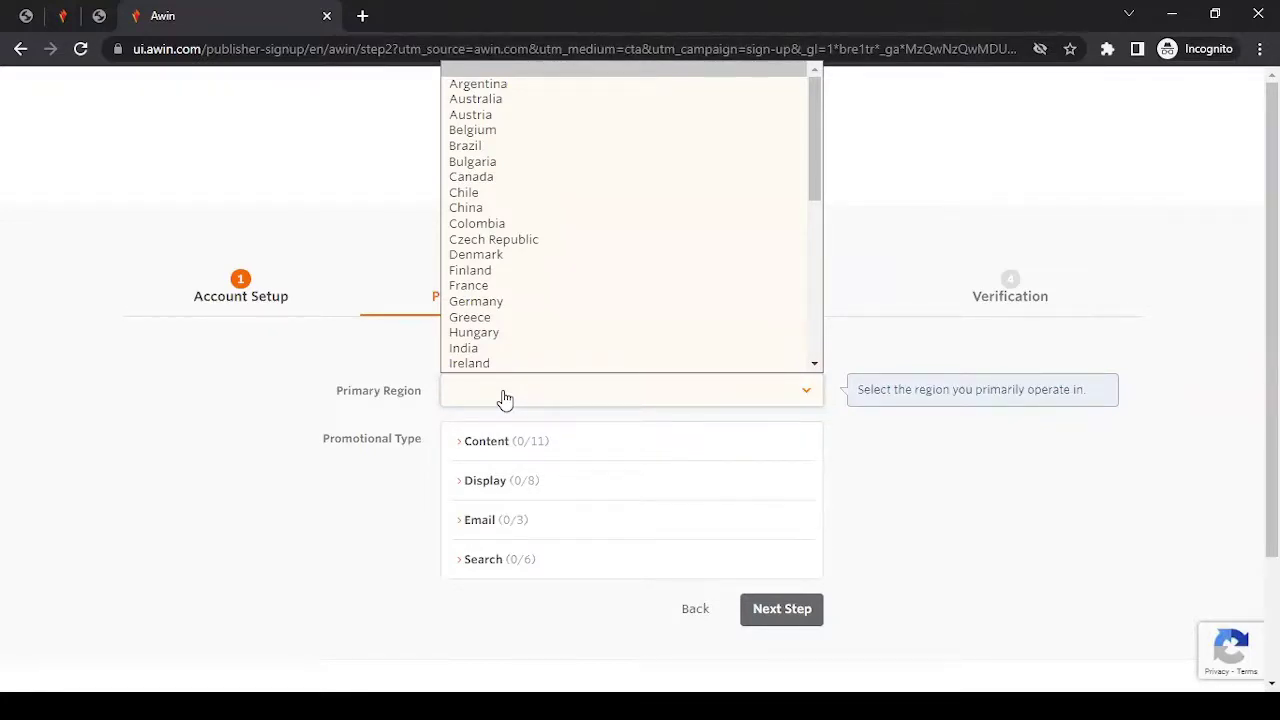
pyautogui.press('i')
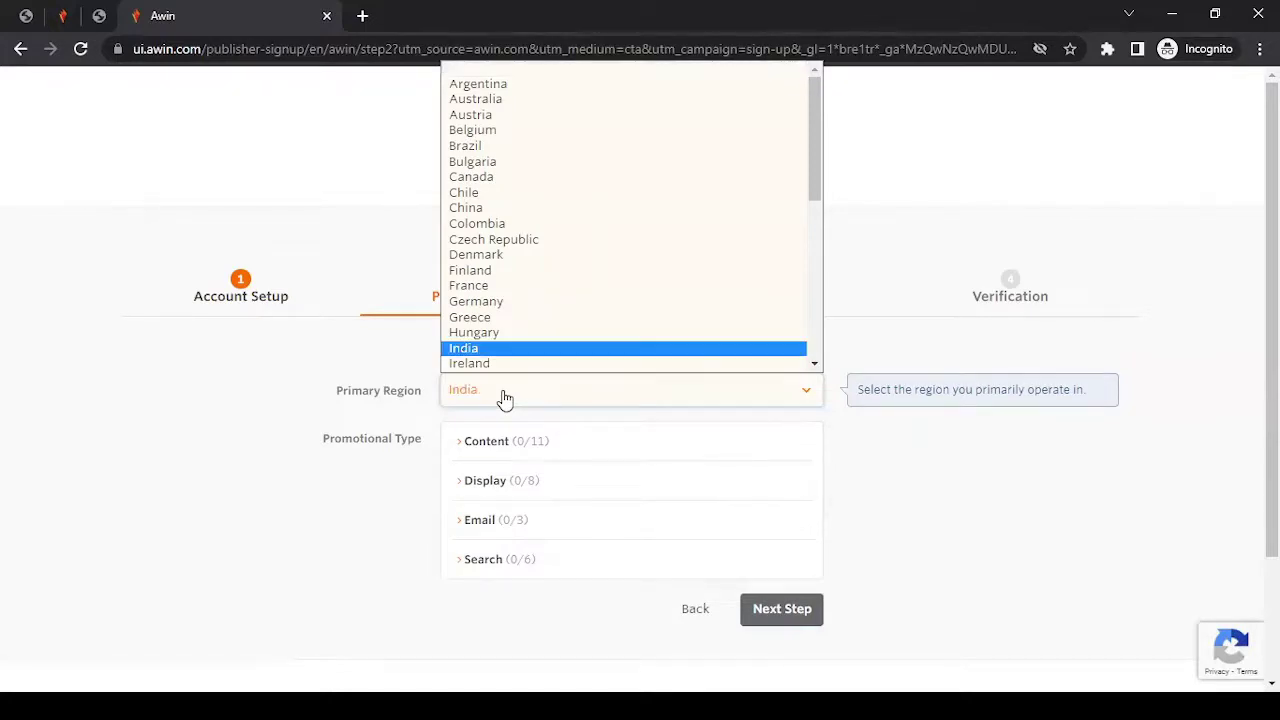
pyautogui.press('Return')
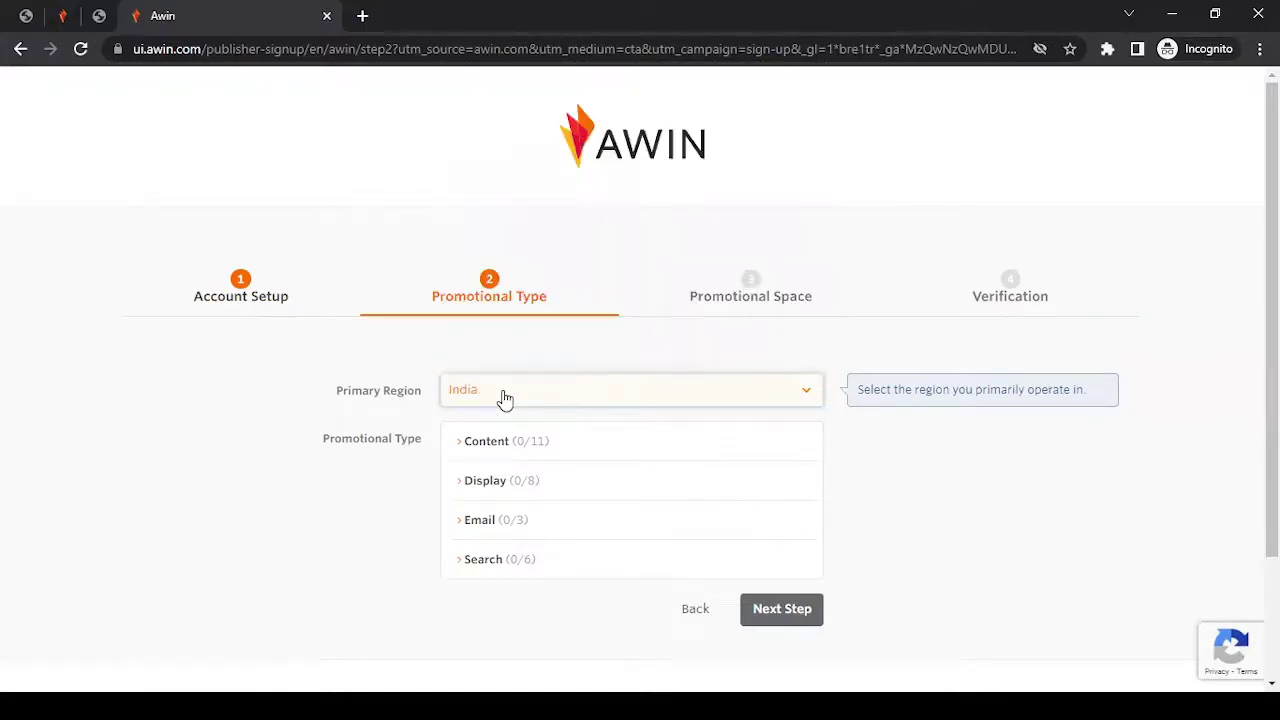
pyautogui.click(505, 398)
pyautogui.press('u')
pyautogui.press('n')
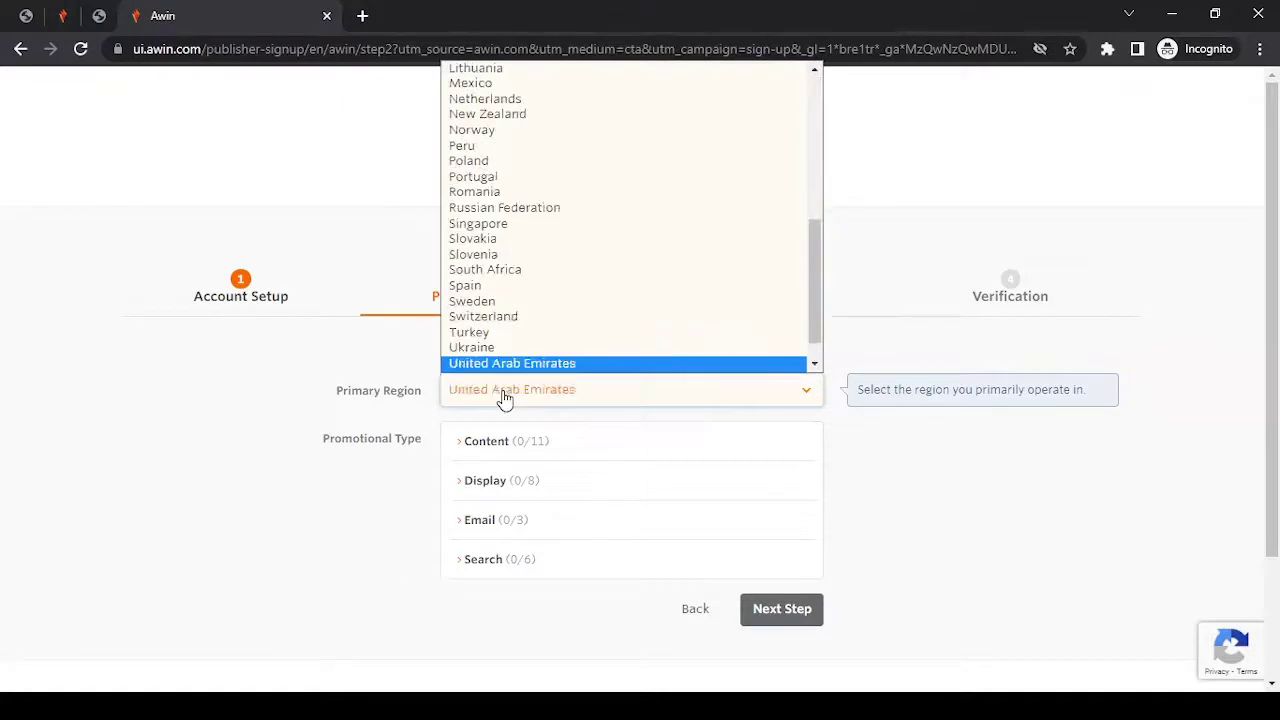
pyautogui.press('Down')
pyautogui.press('Down')
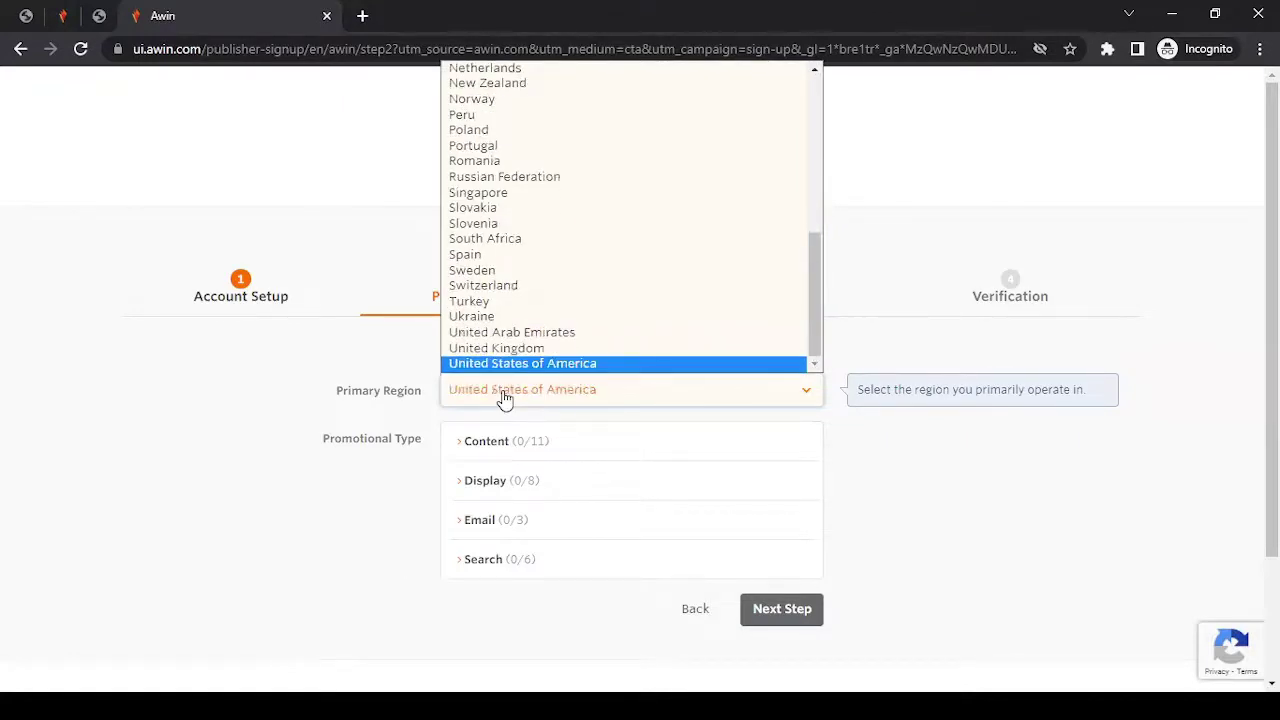
pyautogui.press('Return')
pyautogui.scroll(-2, 640, 400)
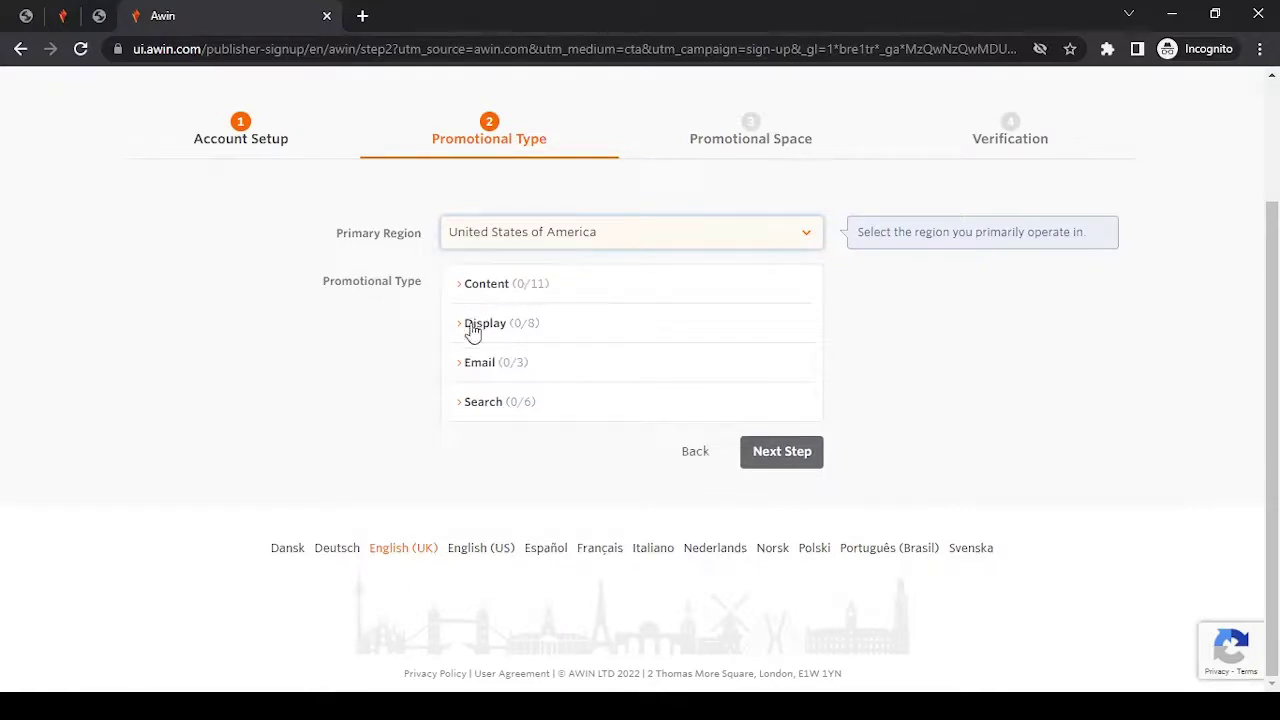
# Under Content, tick Cashback and Comparison Engine, making Cashback the primary promotional type.
pyautogui.click(489, 286)
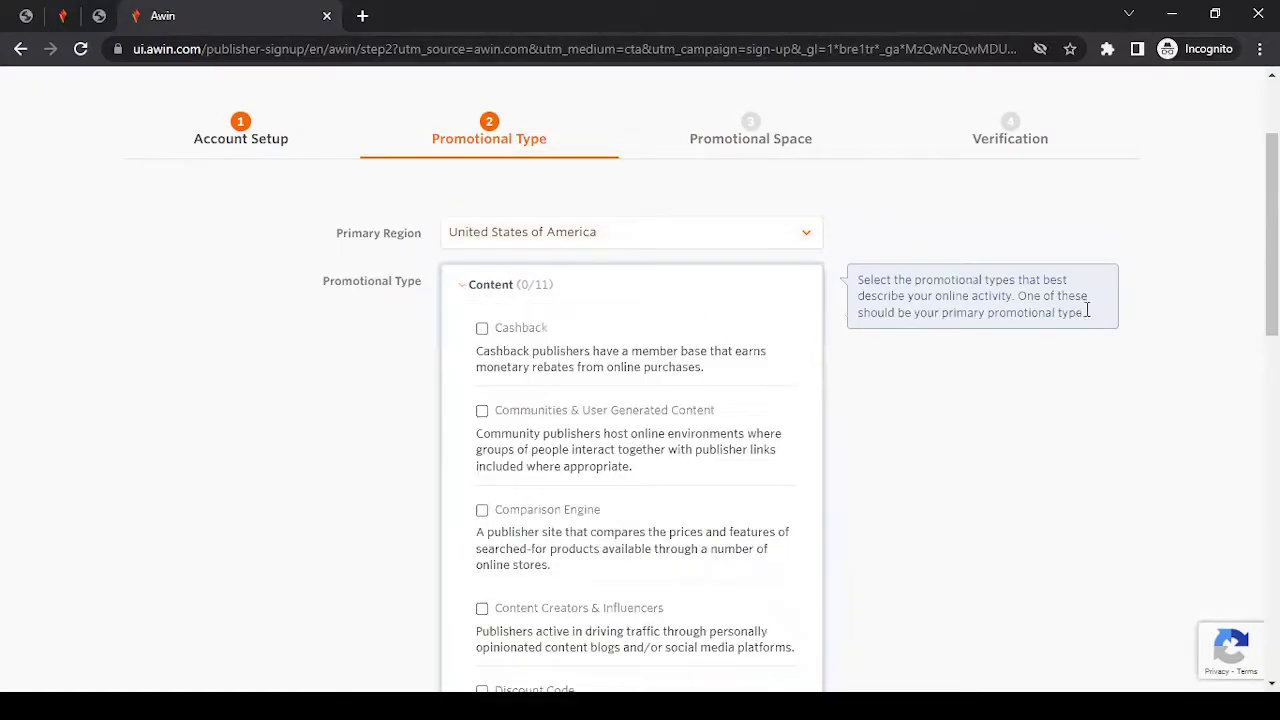
pyautogui.moveTo(1272, 290); pyautogui.dragTo(1272, 345)
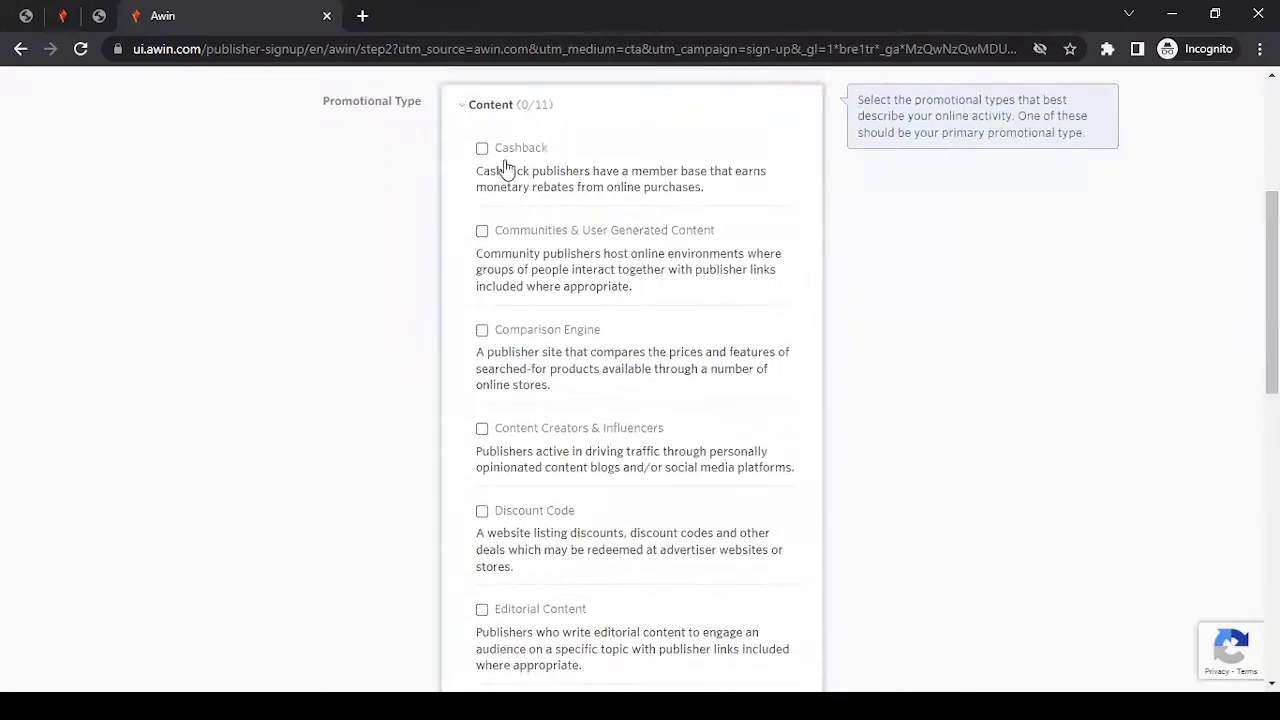
pyautogui.moveTo(482, 172); pyautogui.dragTo(729, 197)
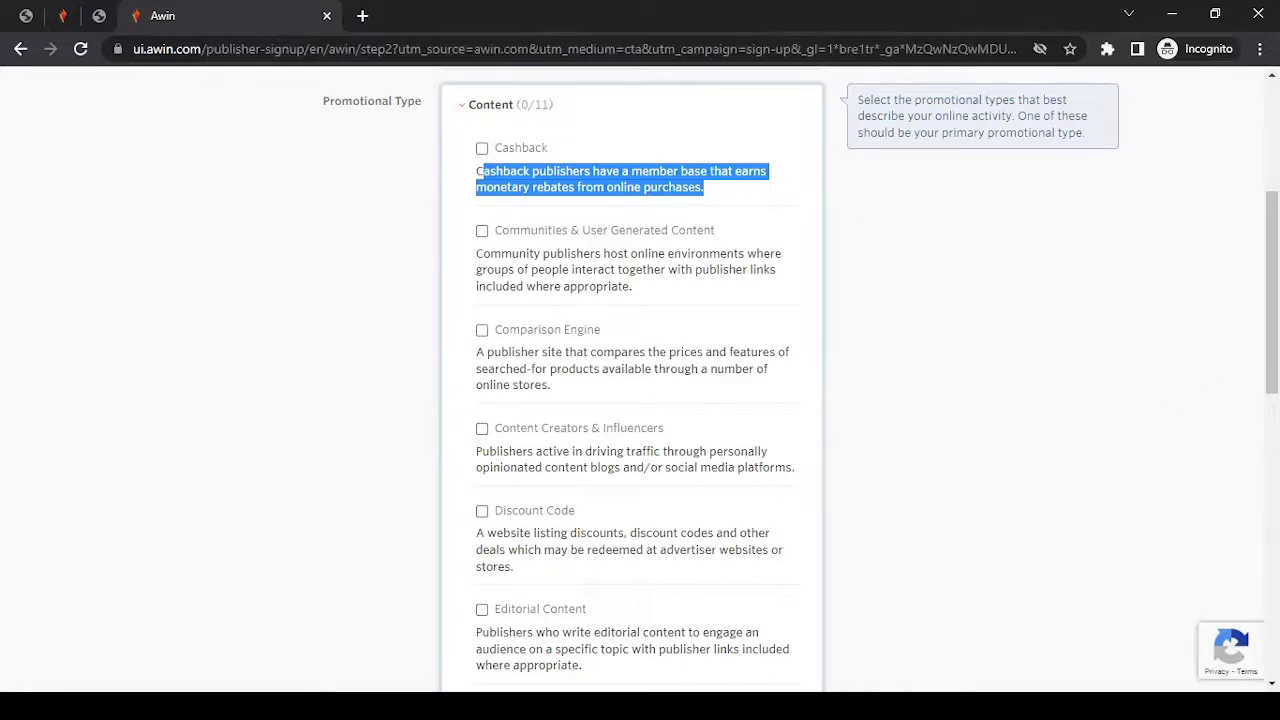
pyautogui.scroll(-4, 1106, 433)
pyautogui.scroll(-2, 1106, 433)
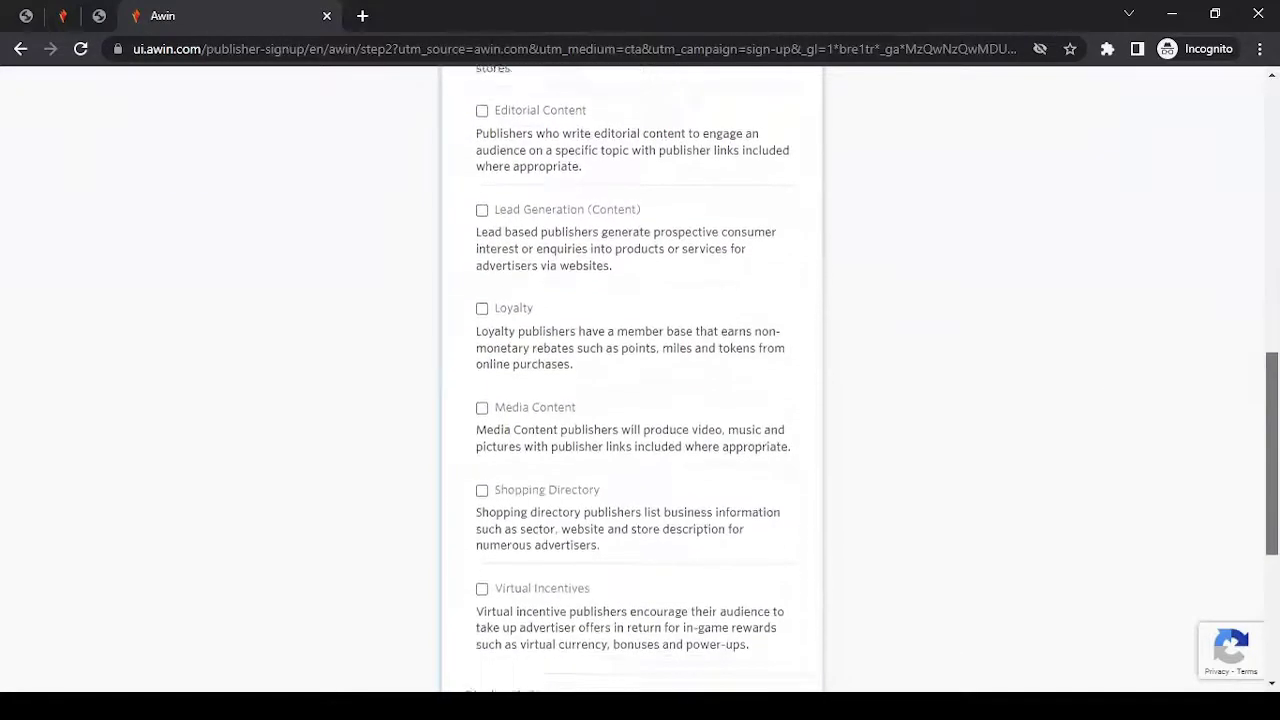
pyautogui.scroll(6, 858, 378)
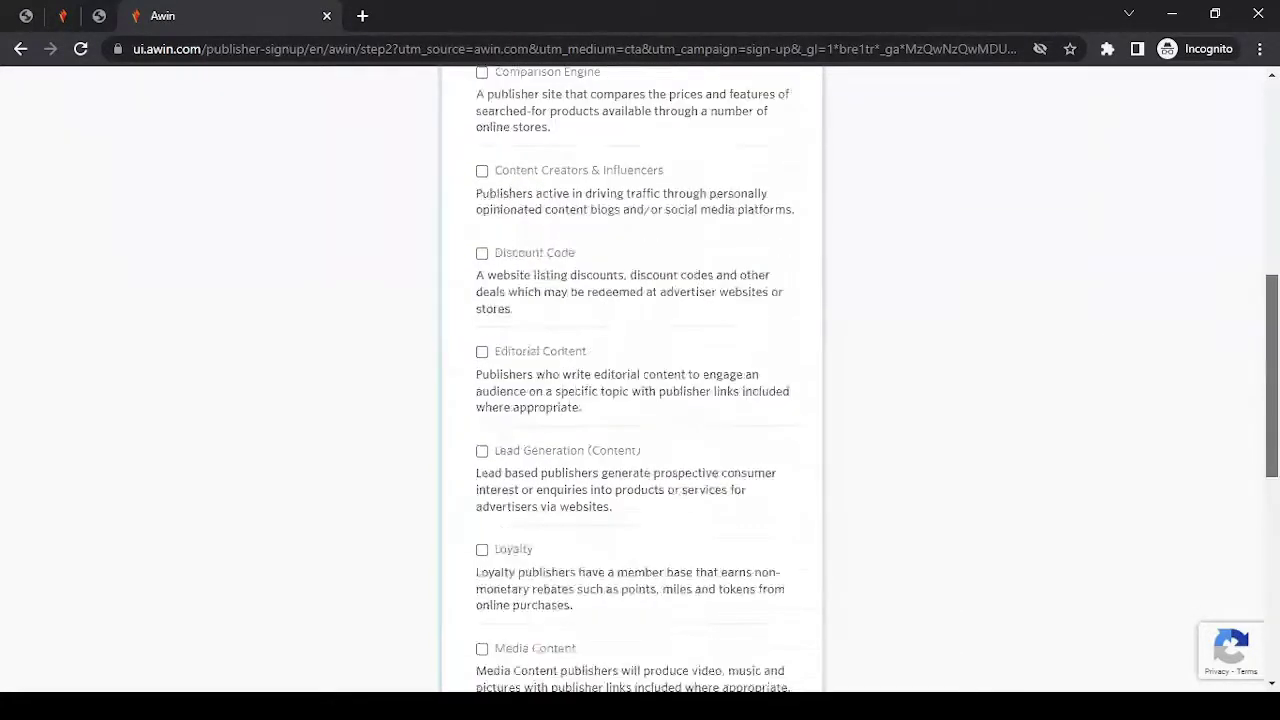
pyautogui.moveTo(497, 148); pyautogui.dragTo(478, 155)
pyautogui.click(482, 137)
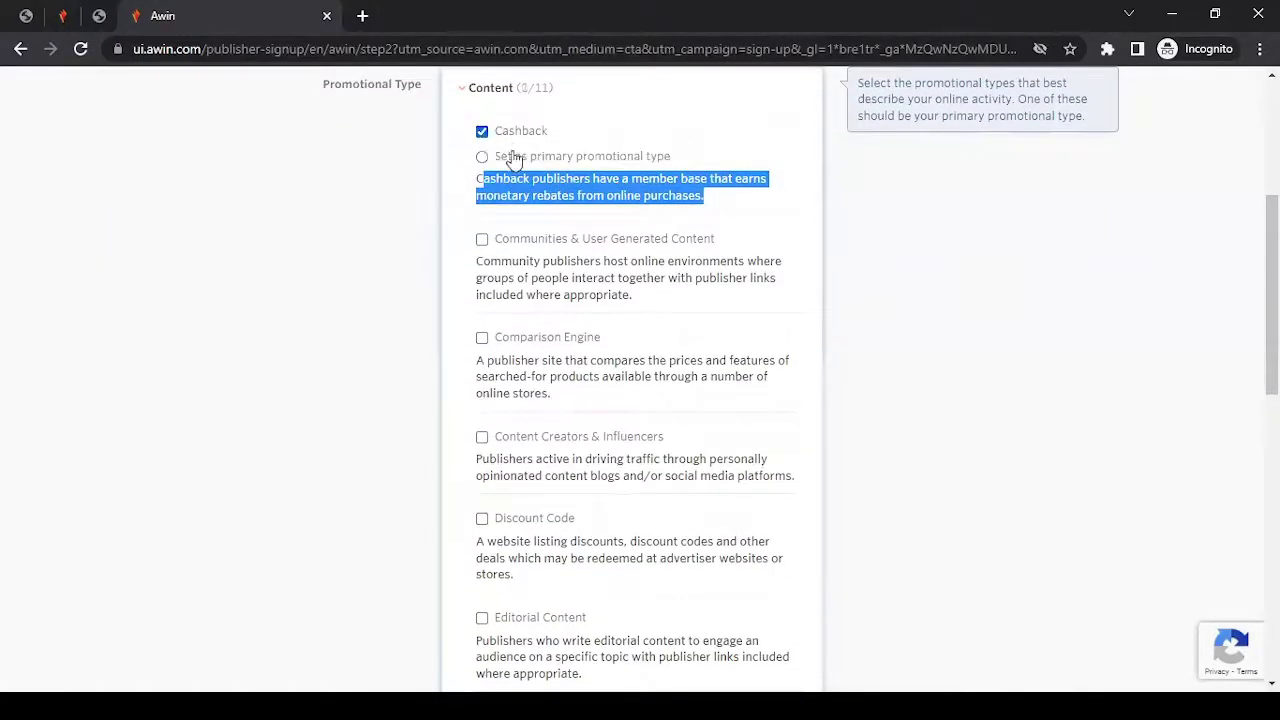
pyautogui.click(482, 340)
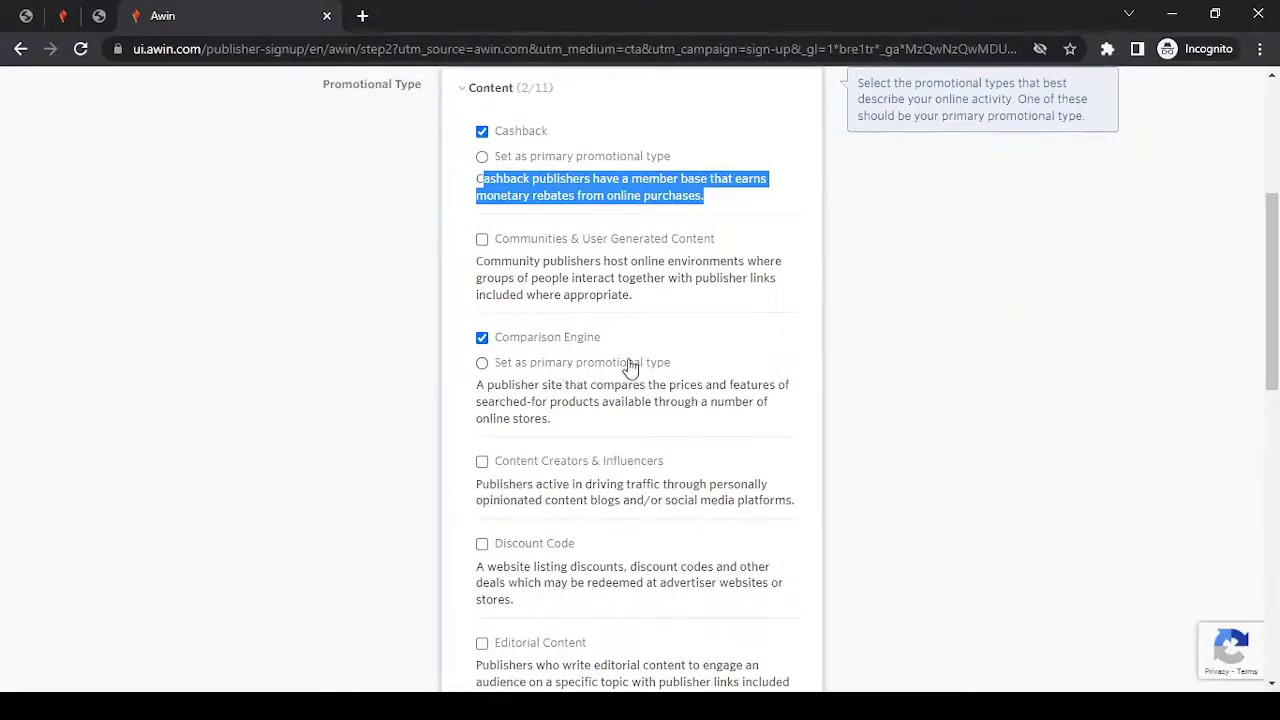
pyautogui.click(501, 160)
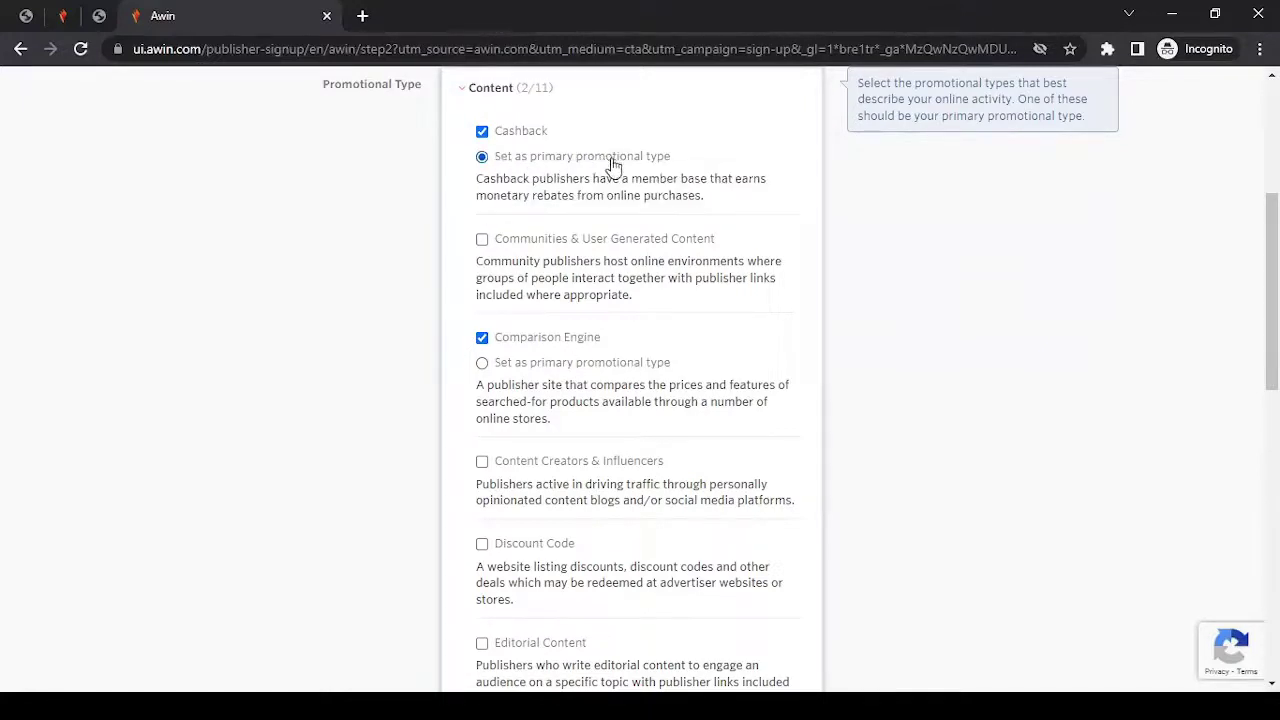
pyautogui.click(491, 97)
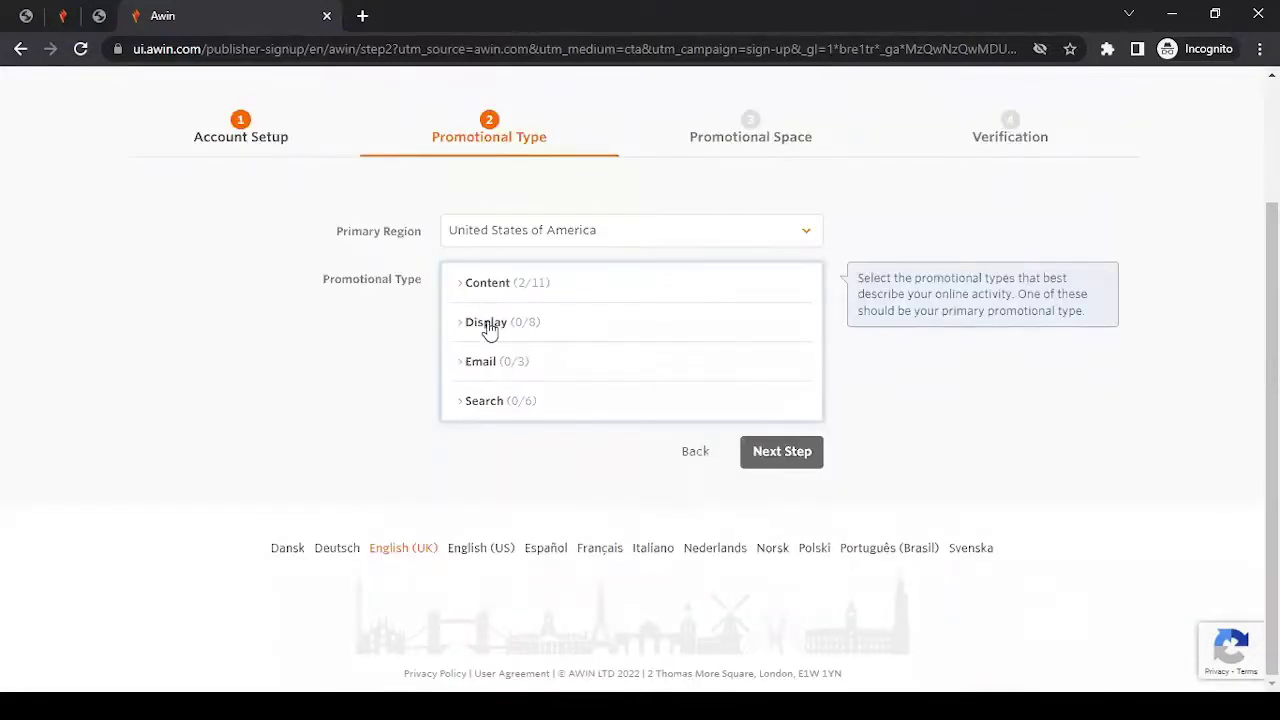
pyautogui.click(487, 287)
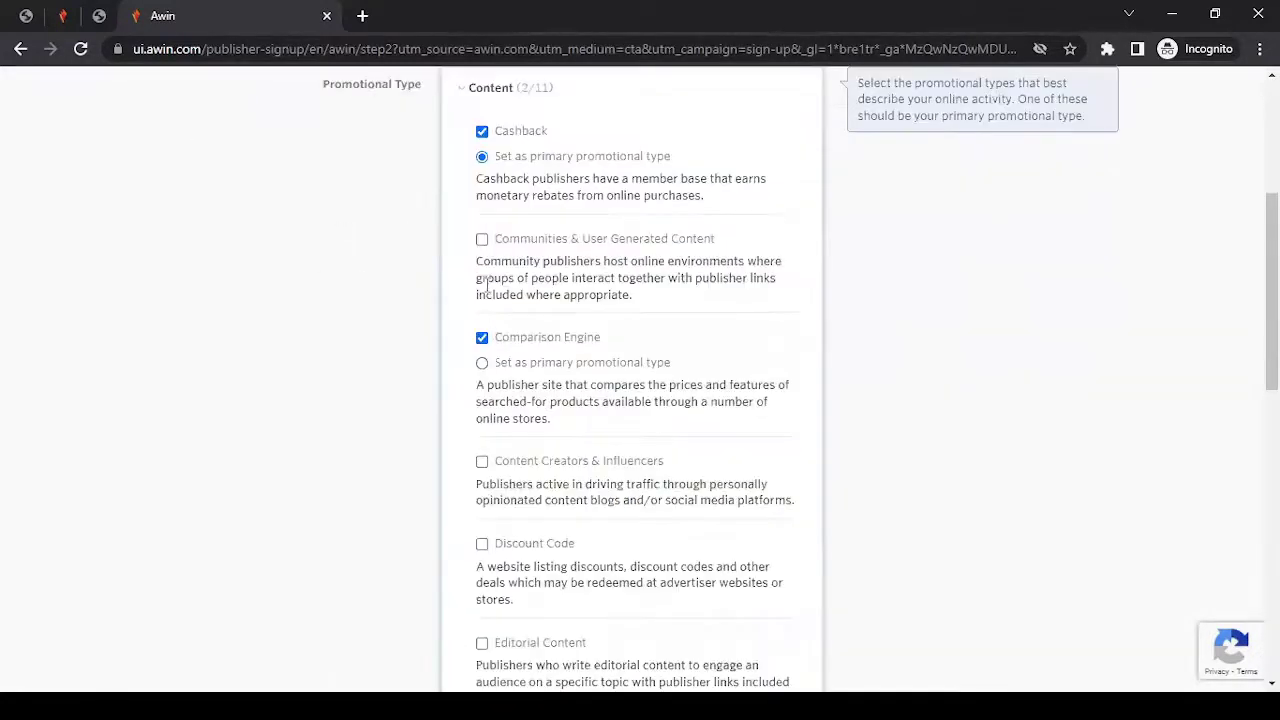
# Collapse Content and expand the Display promotional types.
pyautogui.click(507, 98)
pyautogui.click(489, 323)
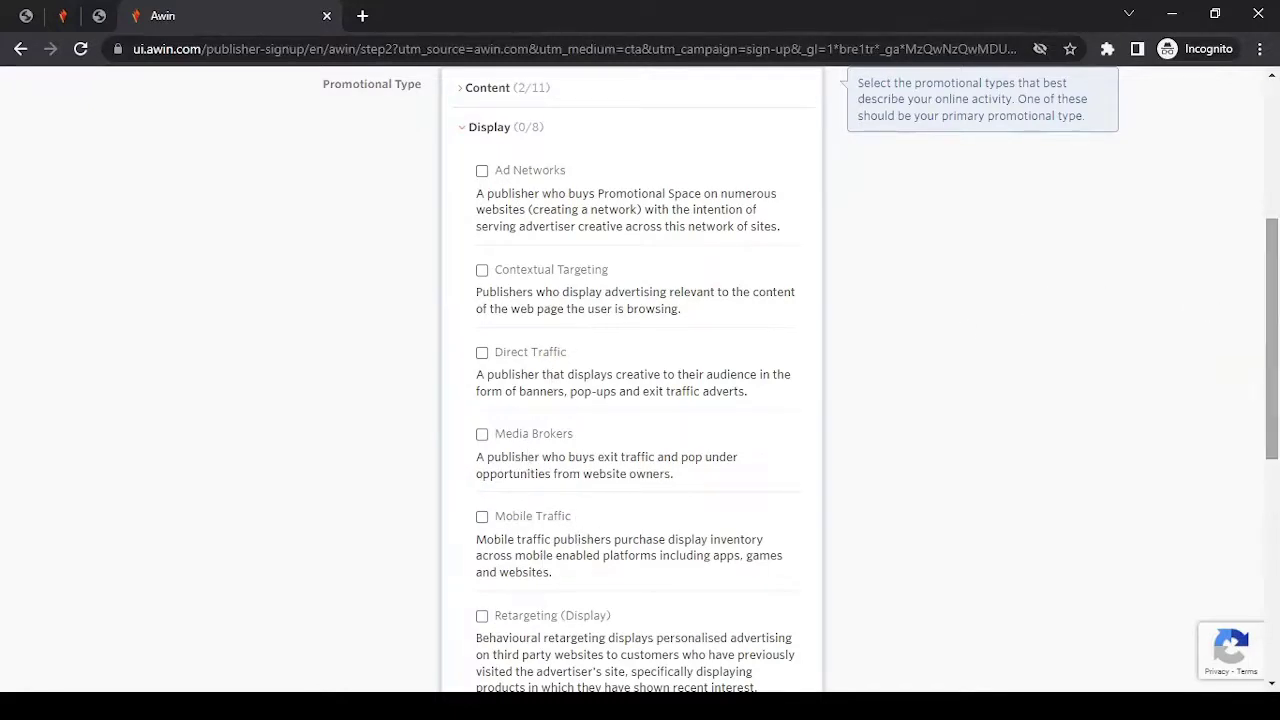
pyautogui.scroll(-2, 1271, 340)
pyautogui.scroll(-2, 640, 380)
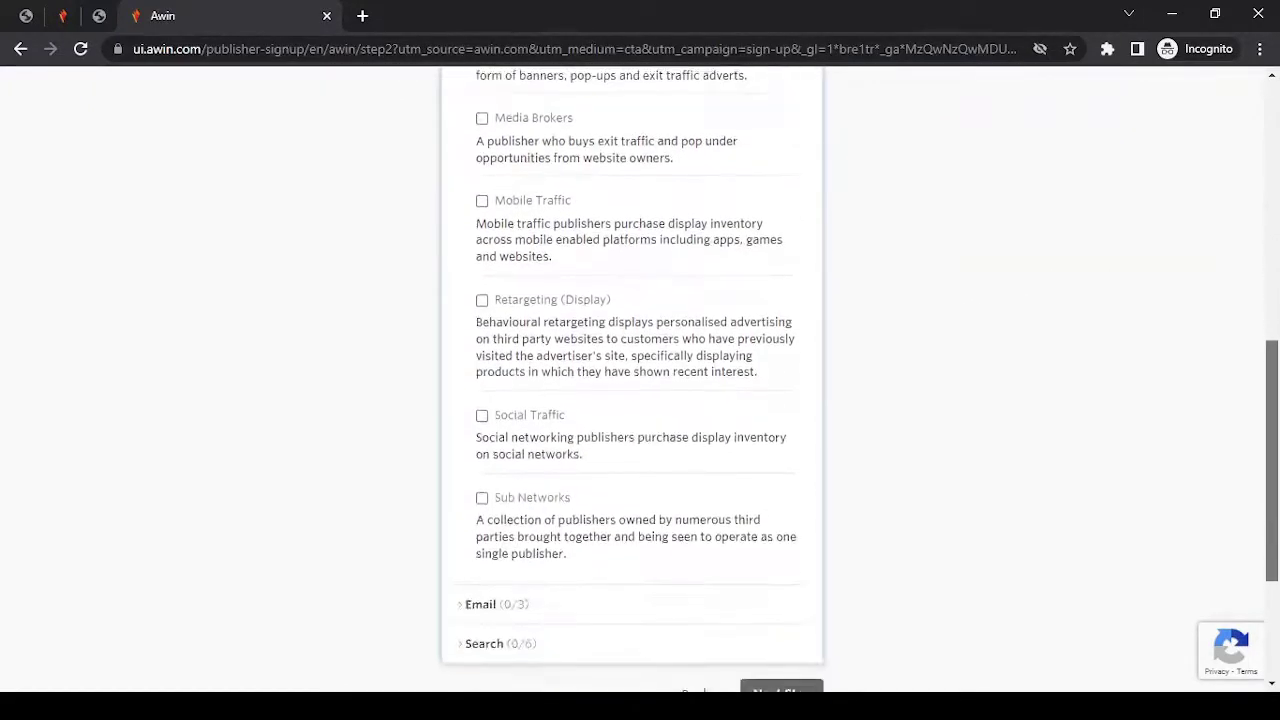
pyautogui.scroll(2, 640, 380)
pyautogui.scroll(1, 640, 380)
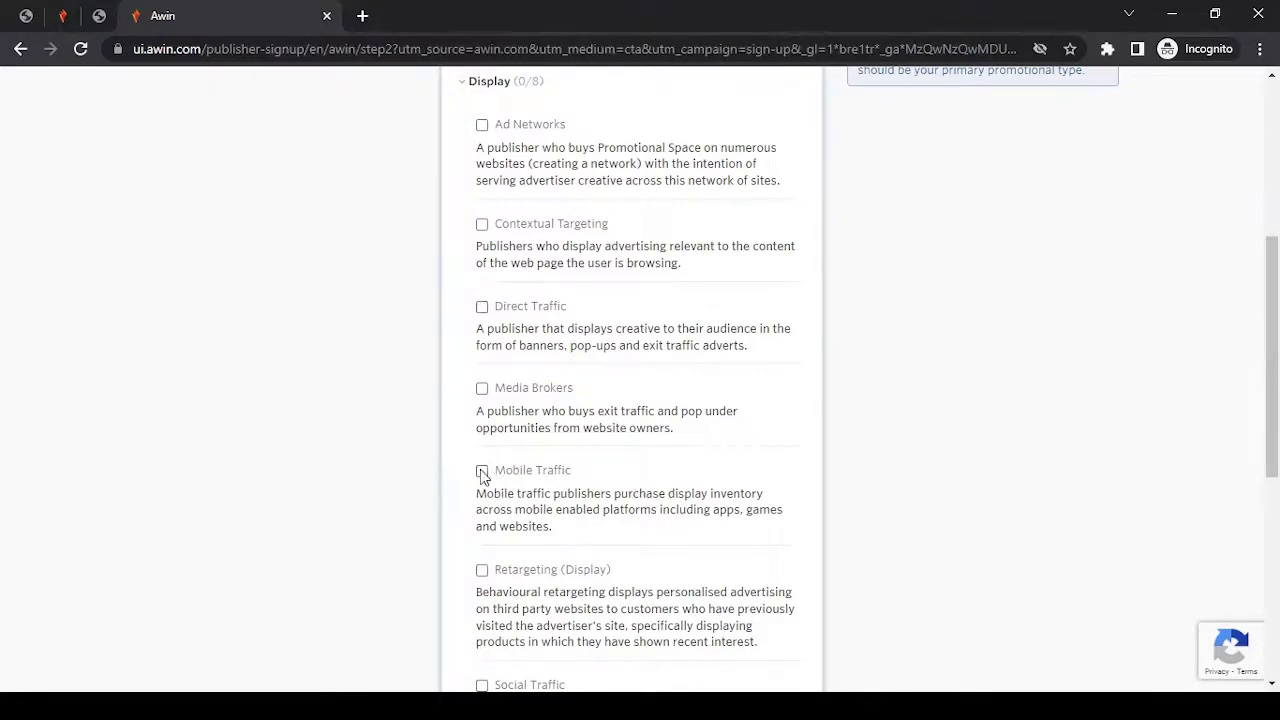
# Tick Mobile Traffic as the primary type and Social Traffic under Display.
pyautogui.click(482, 472)
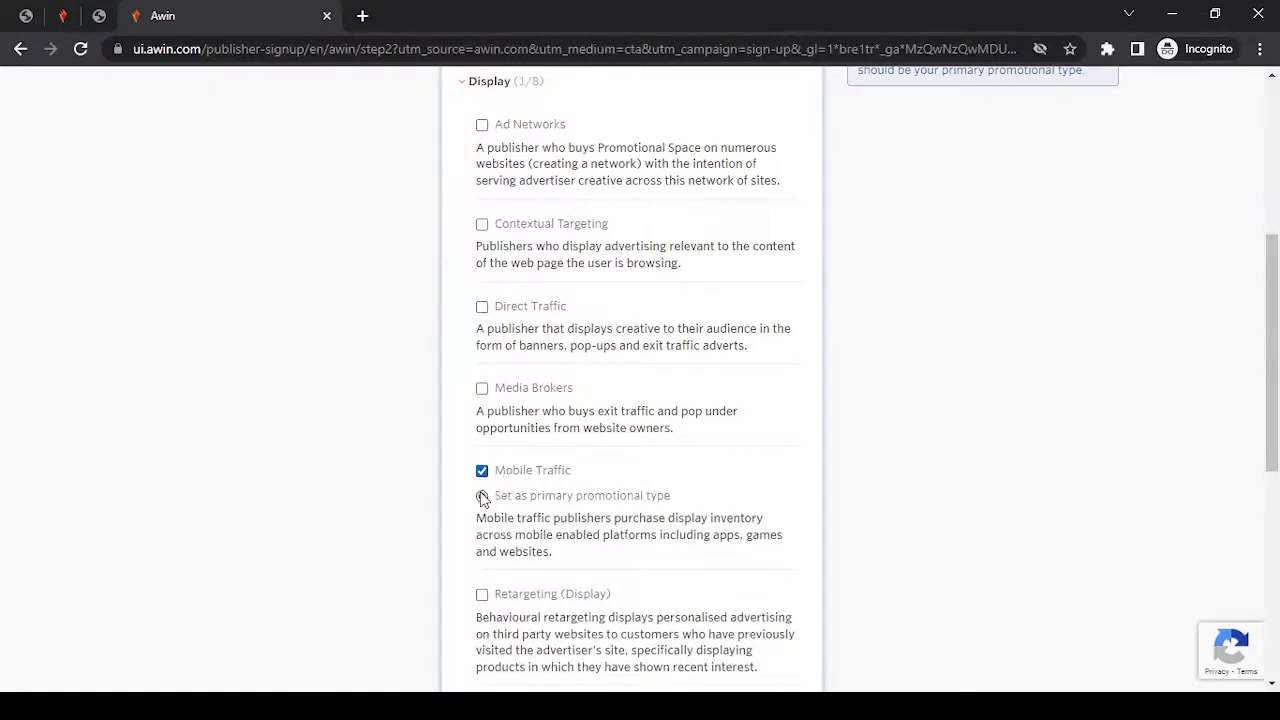
pyautogui.click(482, 497)
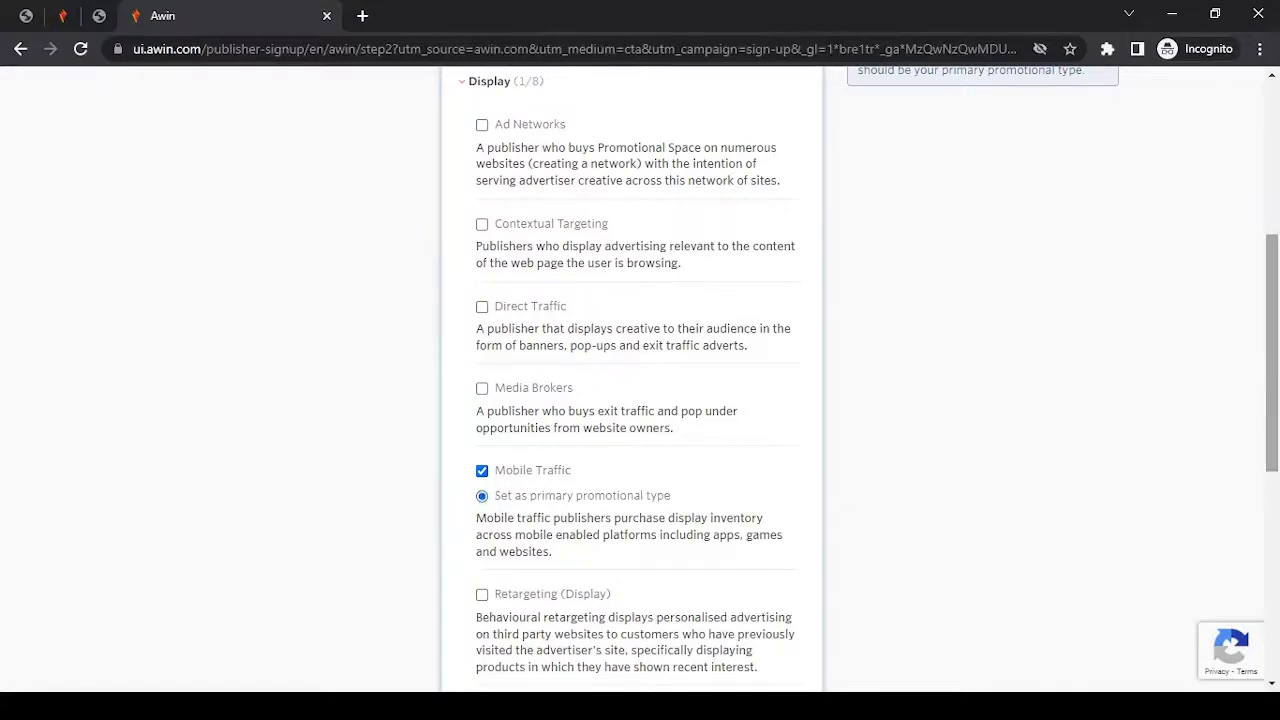
pyautogui.scroll(-3, 1272, 450)
pyautogui.scroll(-1, 640, 380)
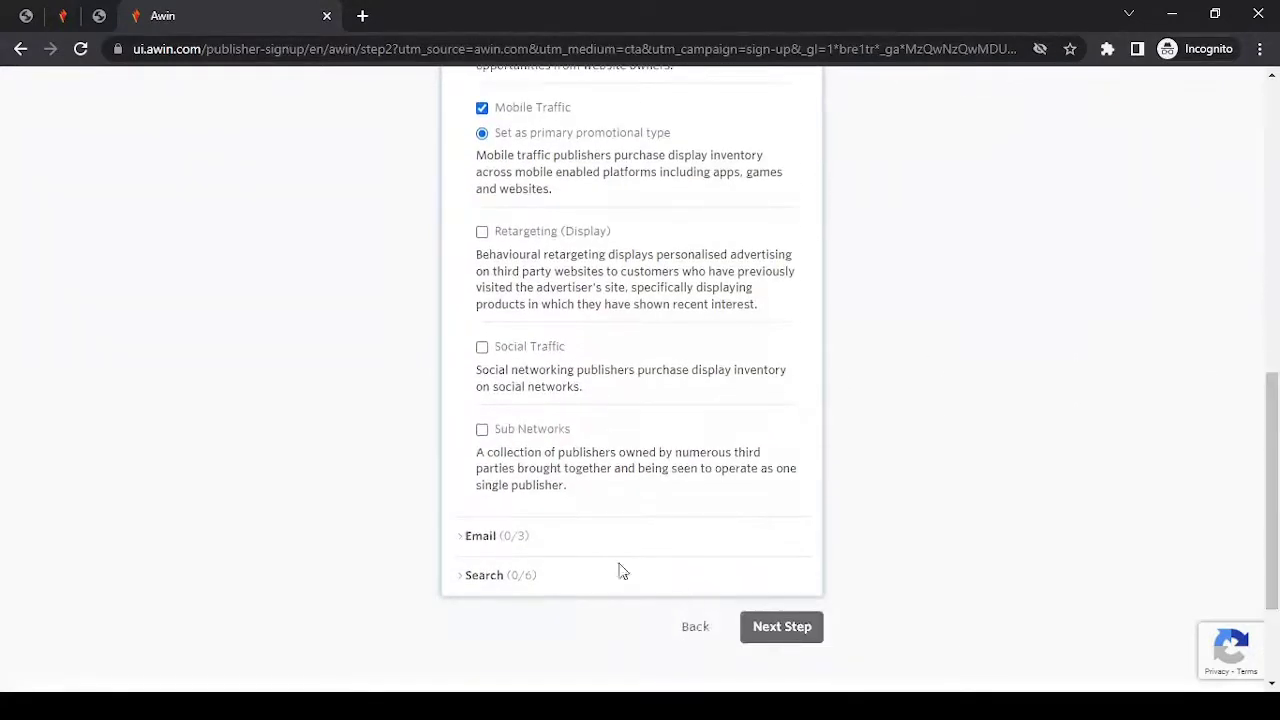
pyautogui.scroll(1, 486, 354)
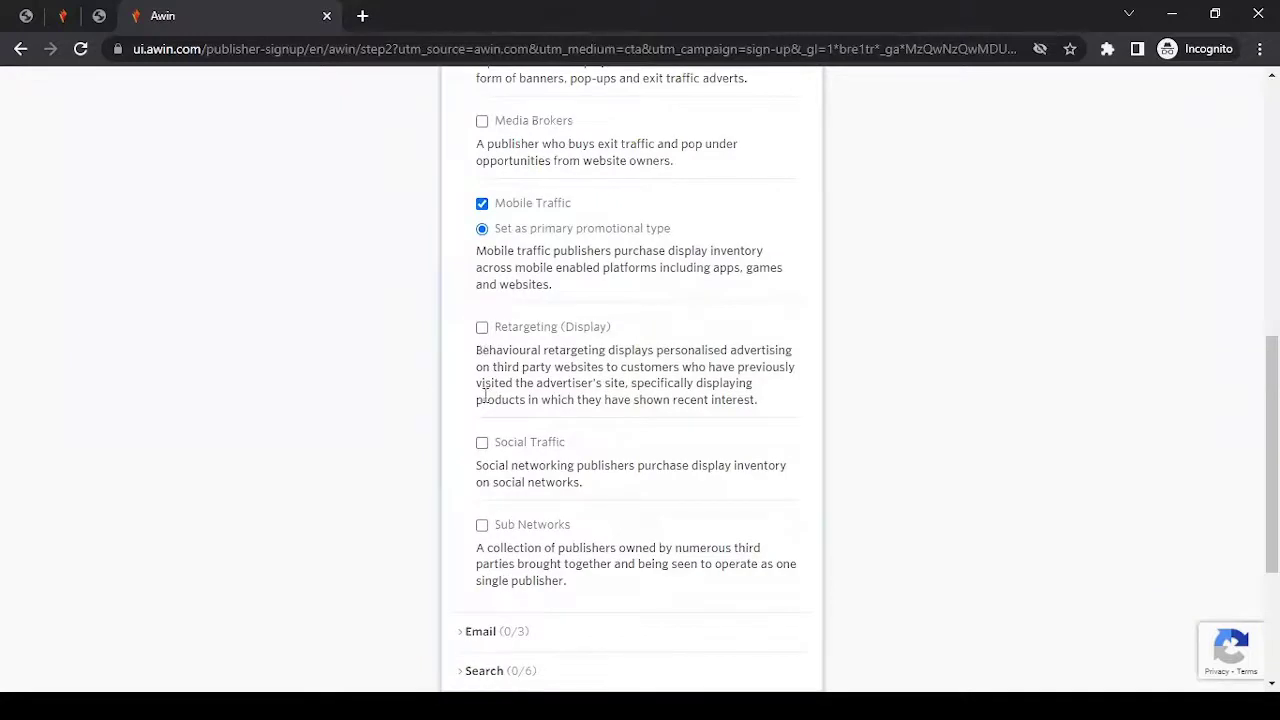
pyautogui.click(482, 443)
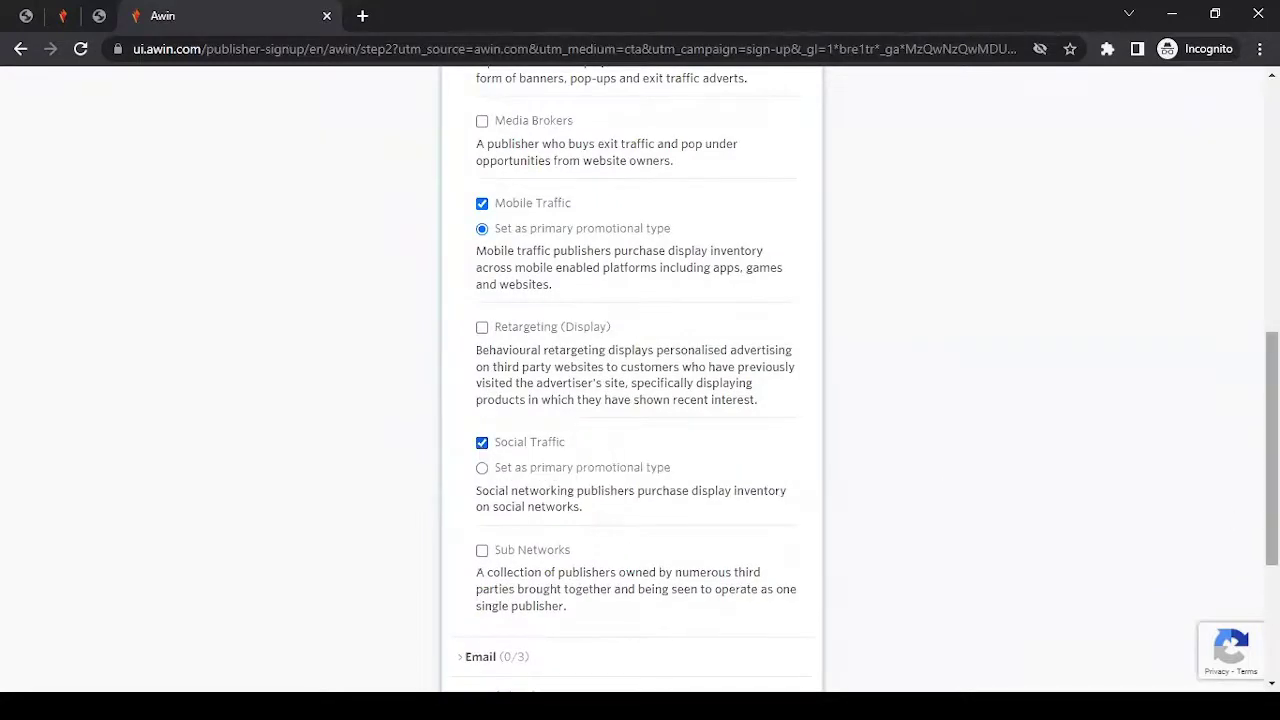
pyautogui.scroll(5, 435, 405)
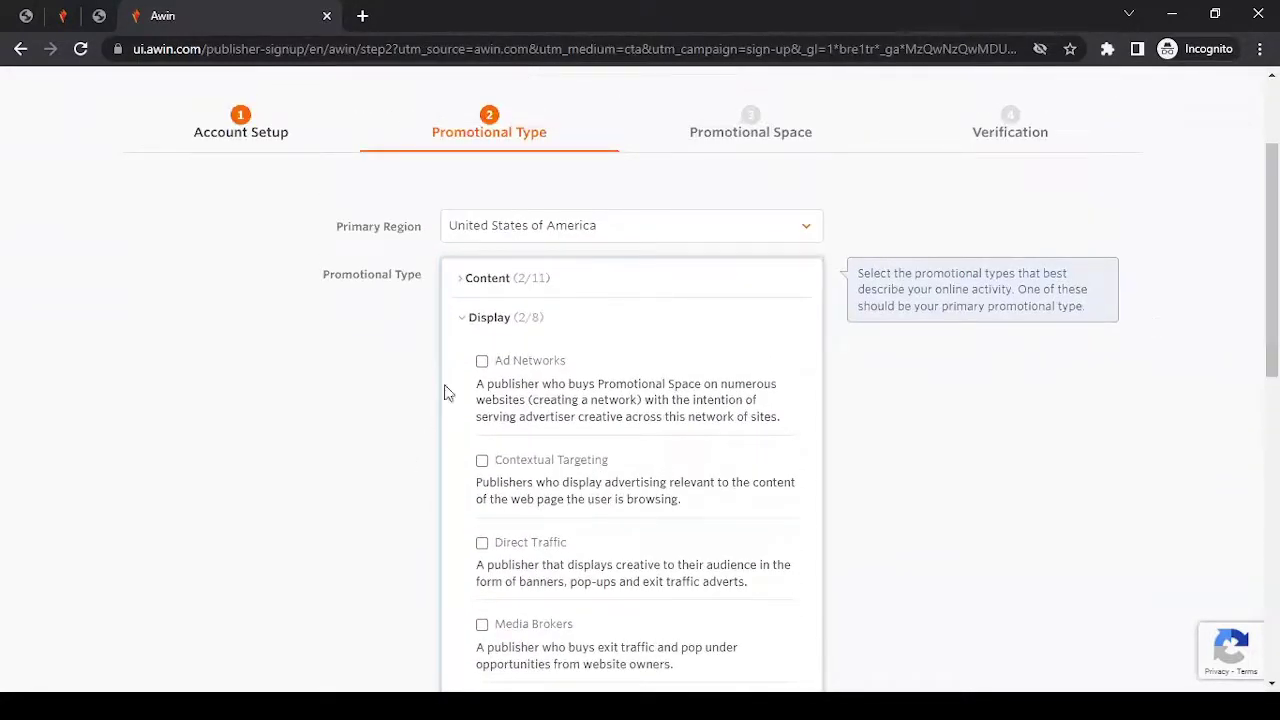
pyautogui.click(489, 319)
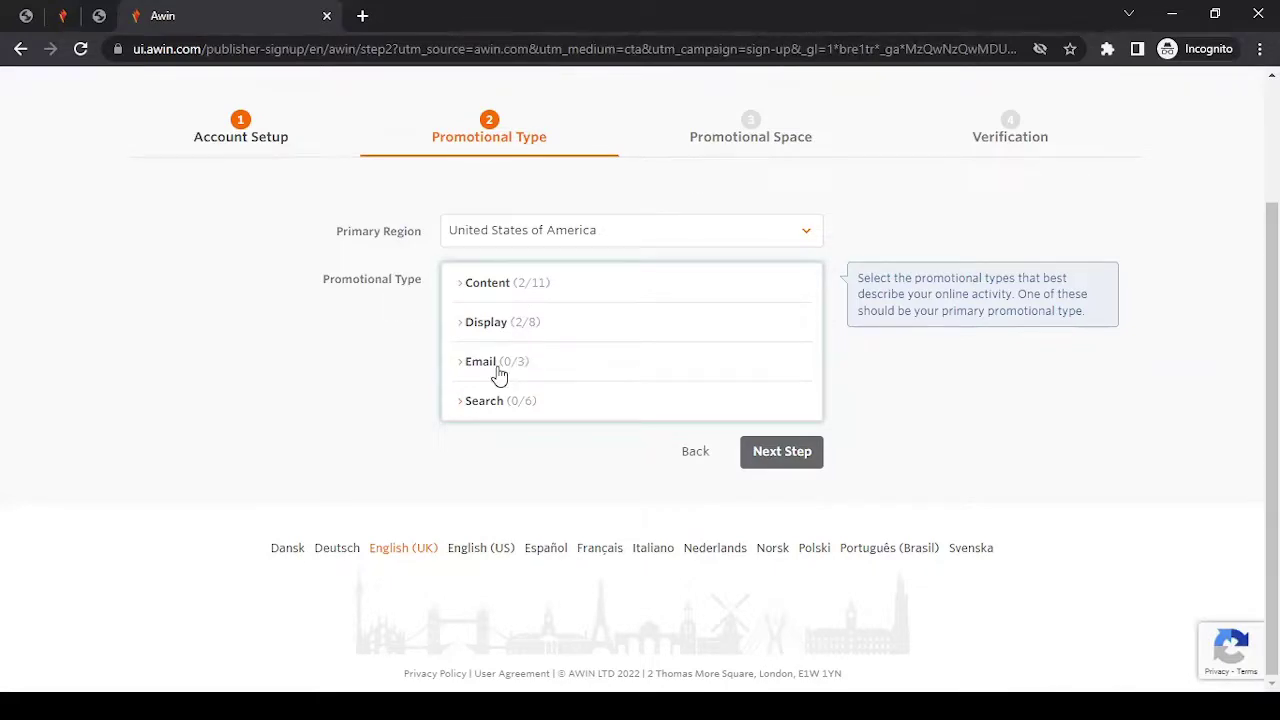
# Tick Newsletters under the Email promotional types.
pyautogui.click(499, 374)
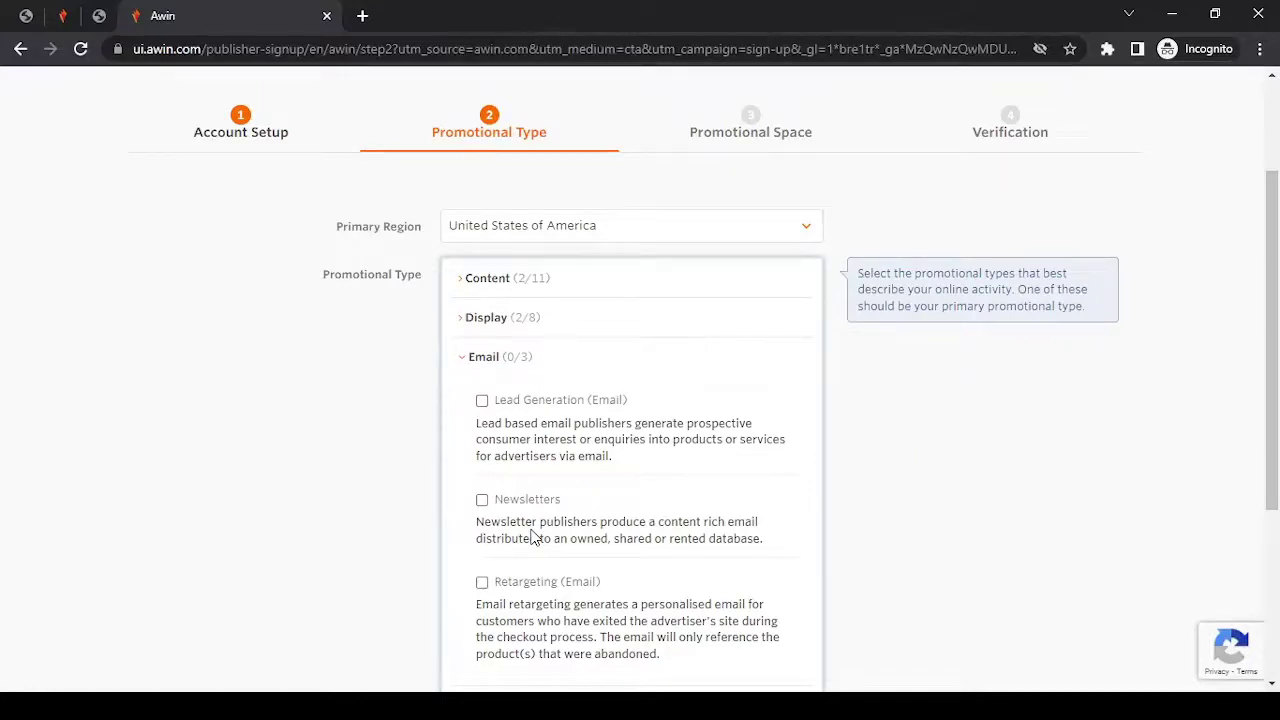
pyautogui.scroll(-1, 486, 500)
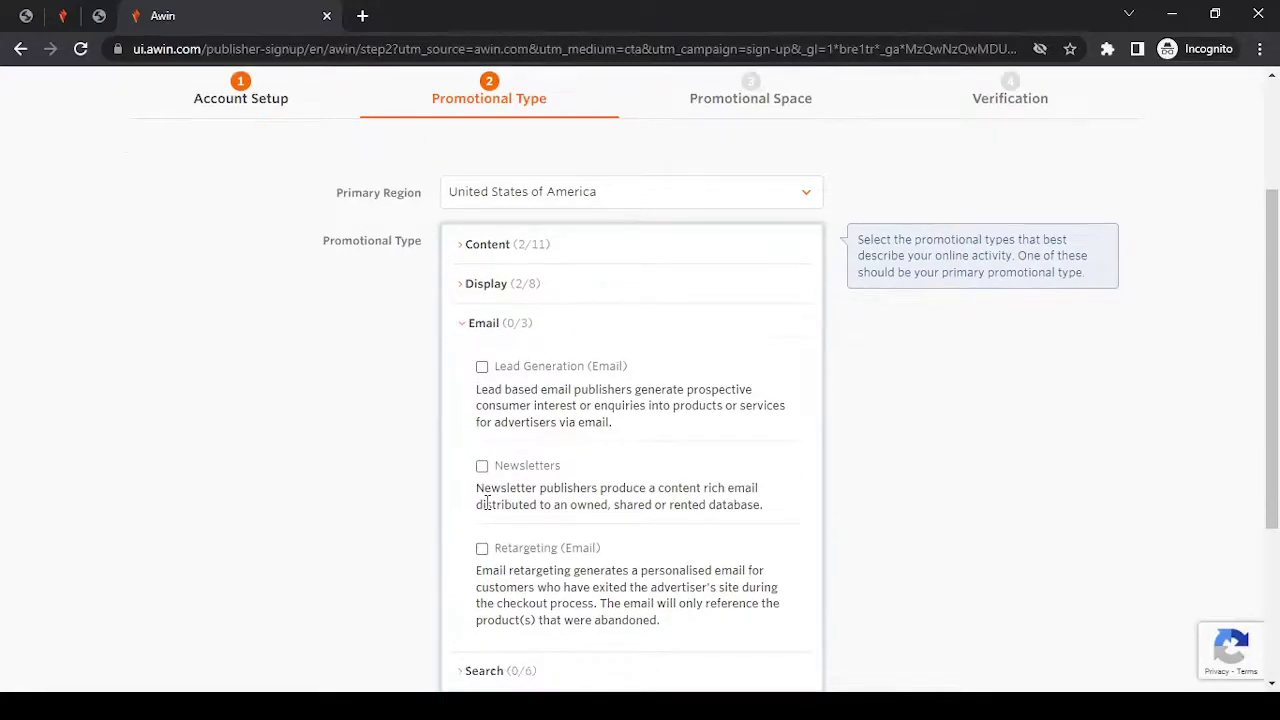
pyautogui.click(482, 466)
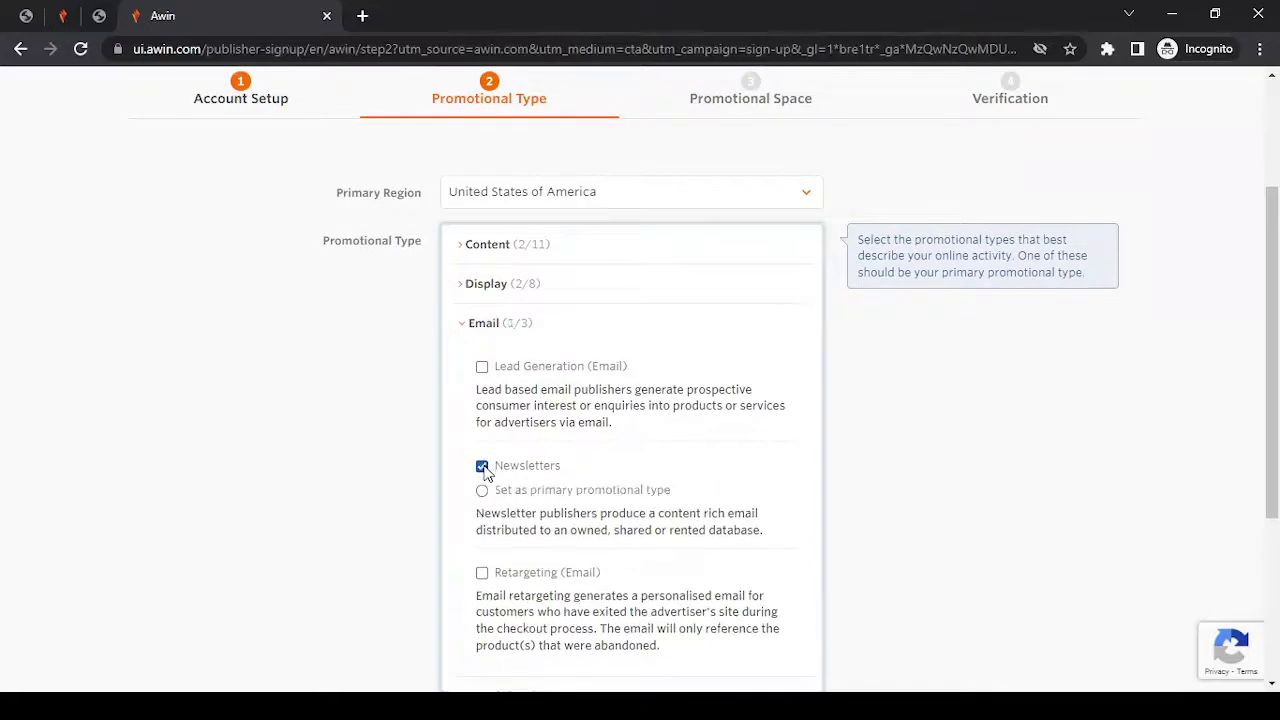
pyautogui.click(489, 324)
# Look through the Search promotional types without selecting any, then collapse the group.
pyautogui.click(485, 401)
pyautogui.scroll(-1, 491, 411)
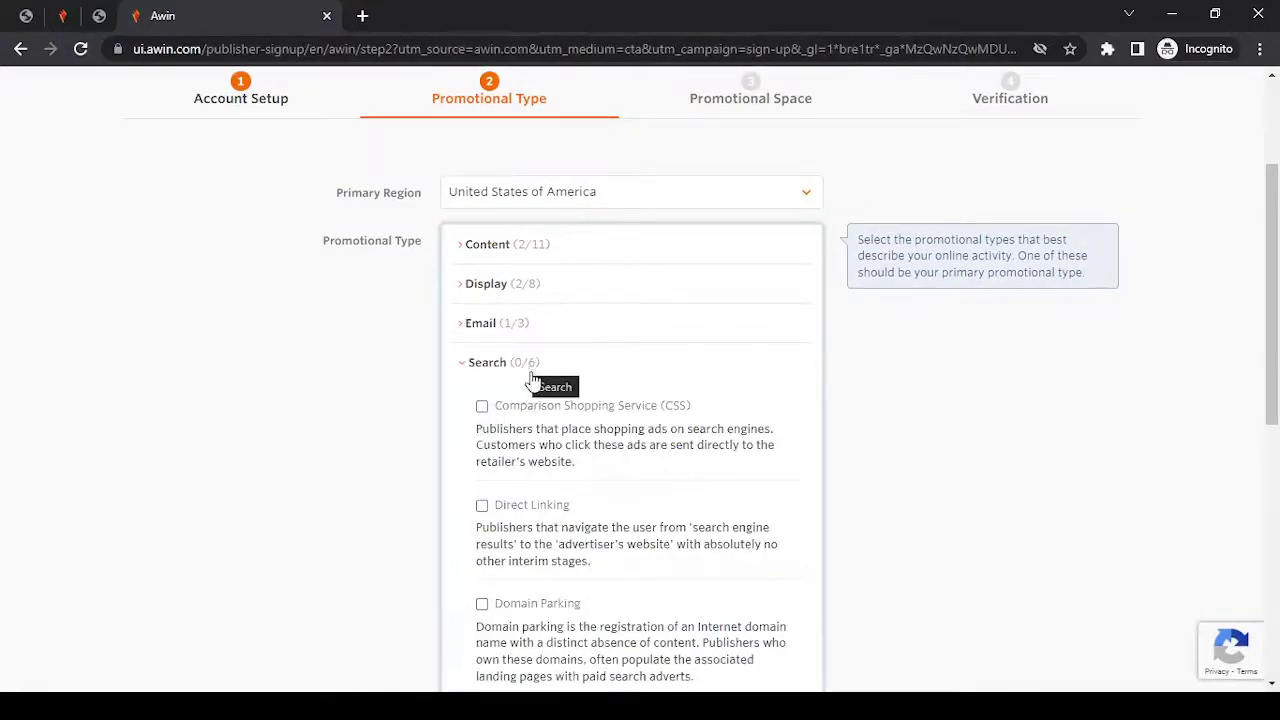
pyautogui.scroll(-4, 1272, 300)
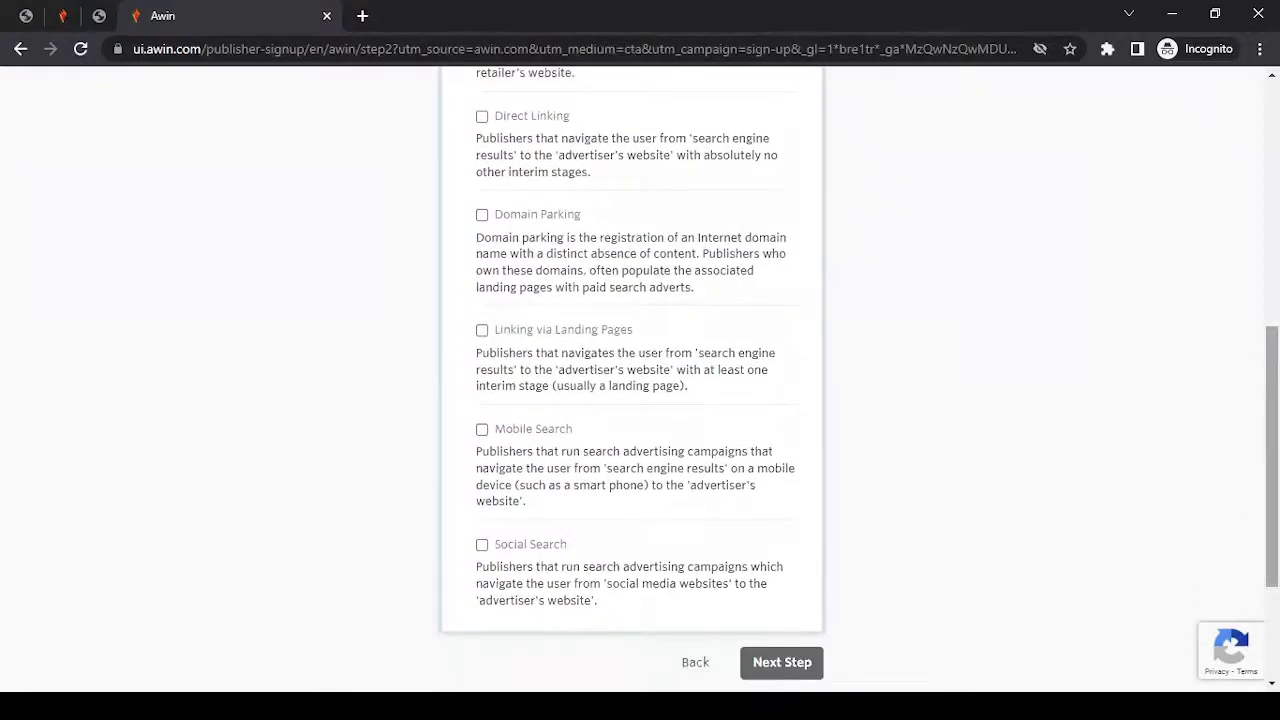
pyautogui.scroll(4, 1272, 400)
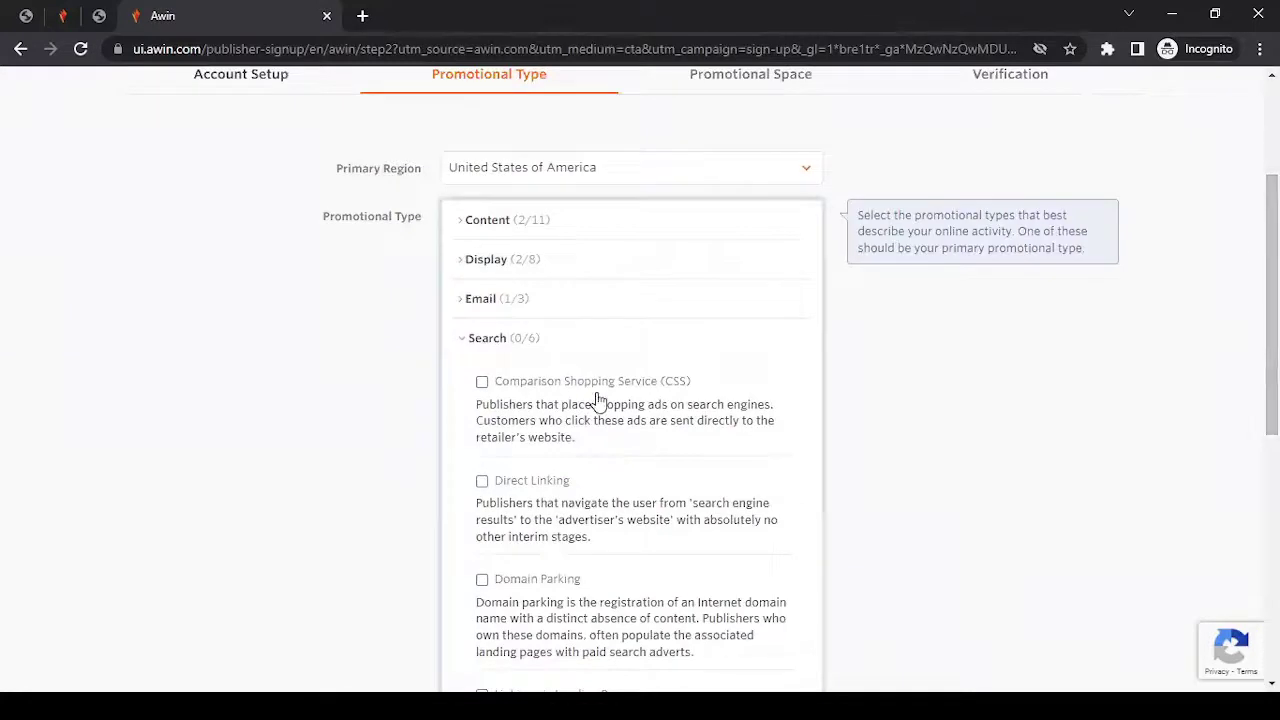
pyautogui.click(511, 348)
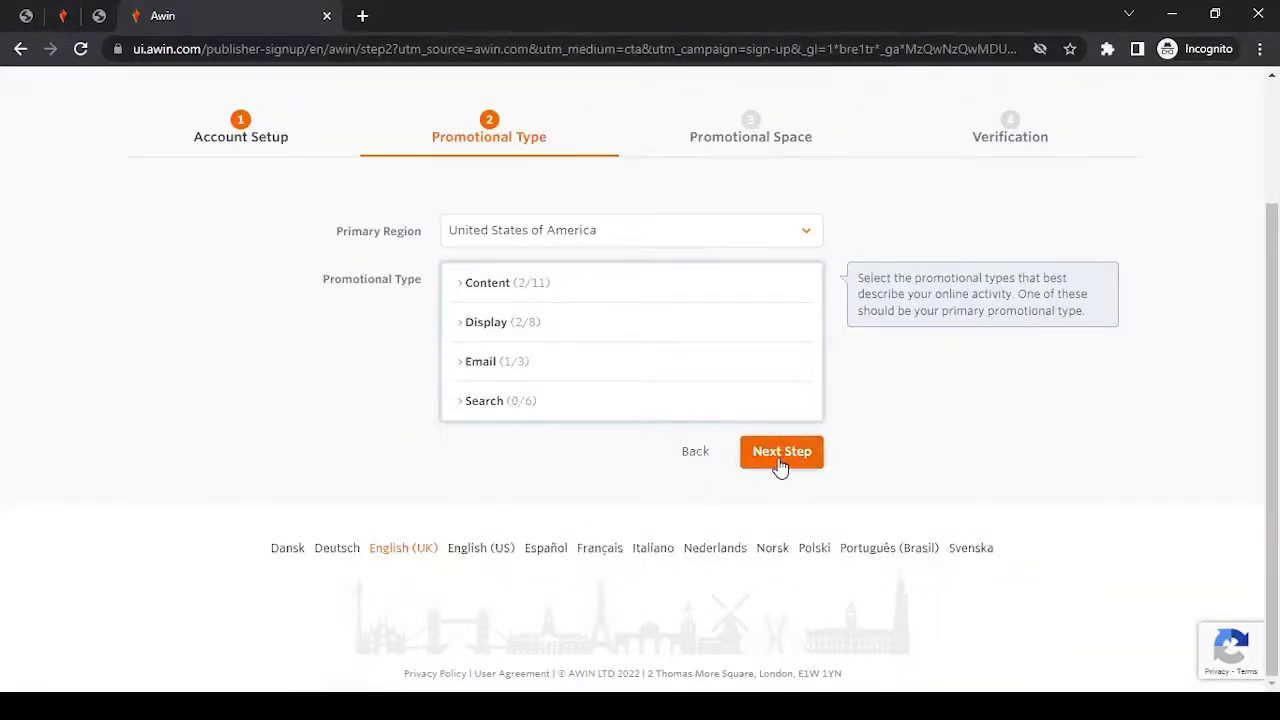
pyautogui.click(781, 466)
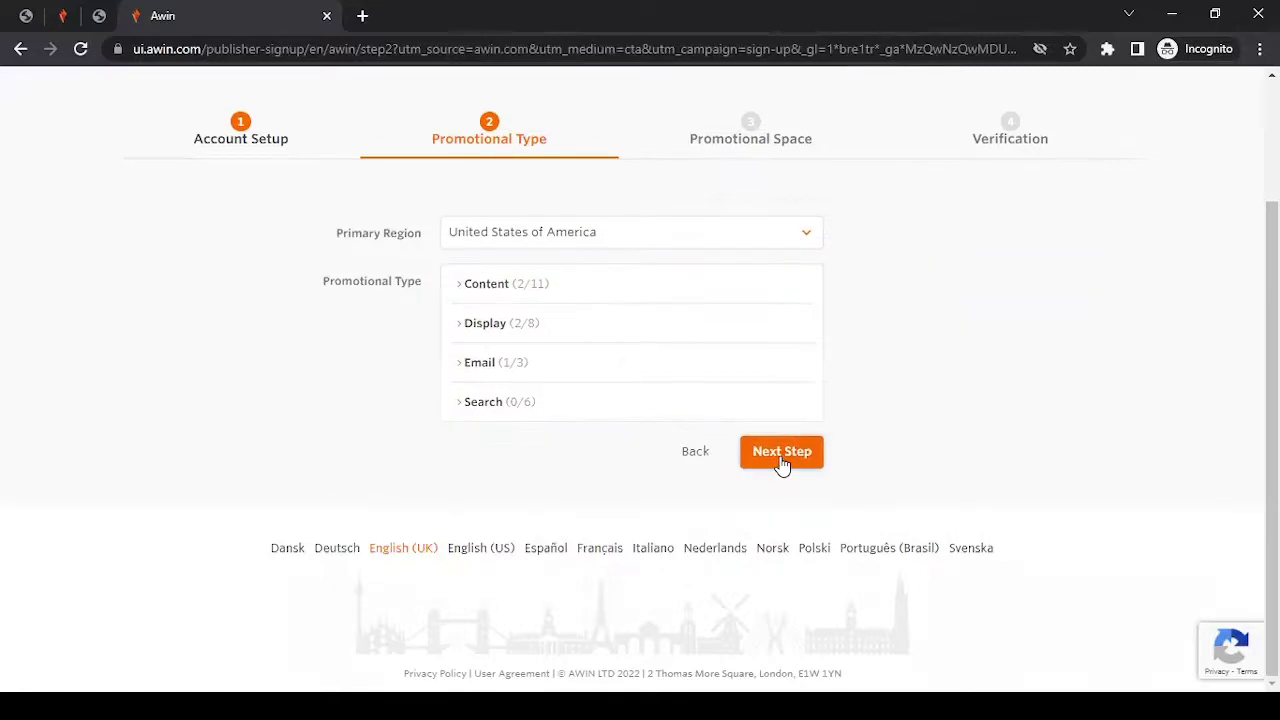
# Advance to Promotional Space and enter test.com as a temporary URL.
pyautogui.click(781, 466)
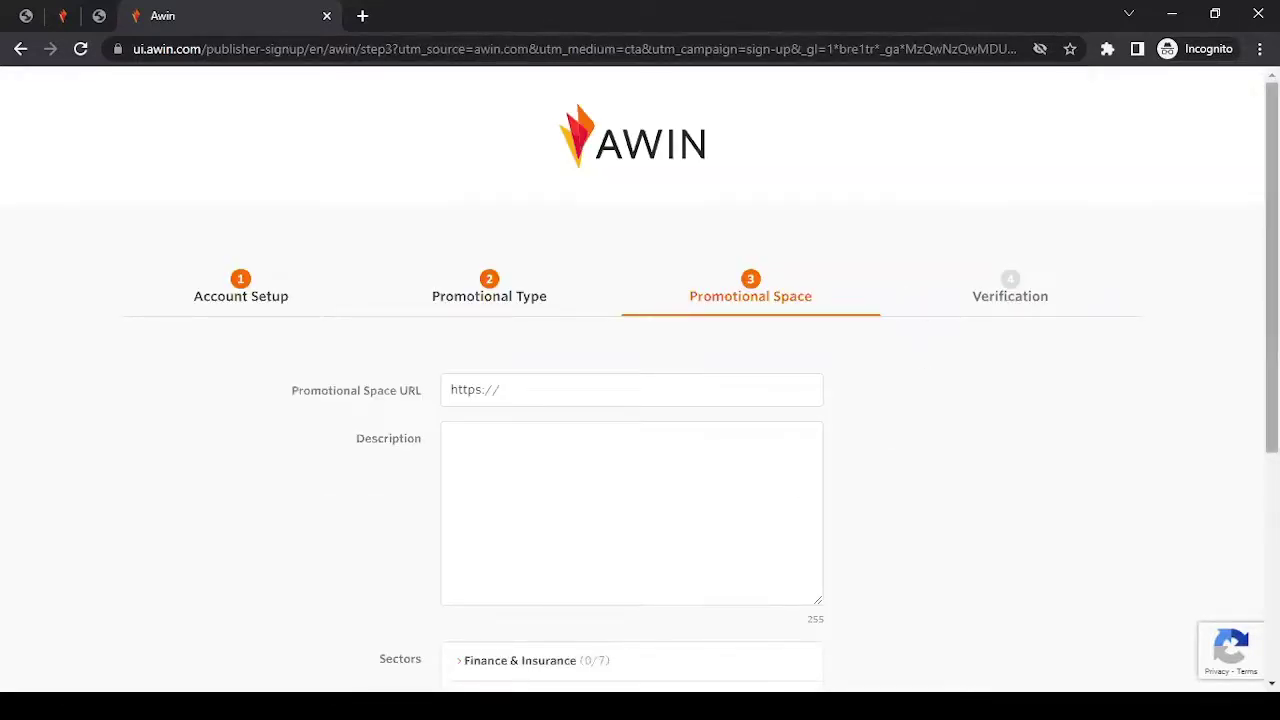
pyautogui.scroll(-2, 1063, 271)
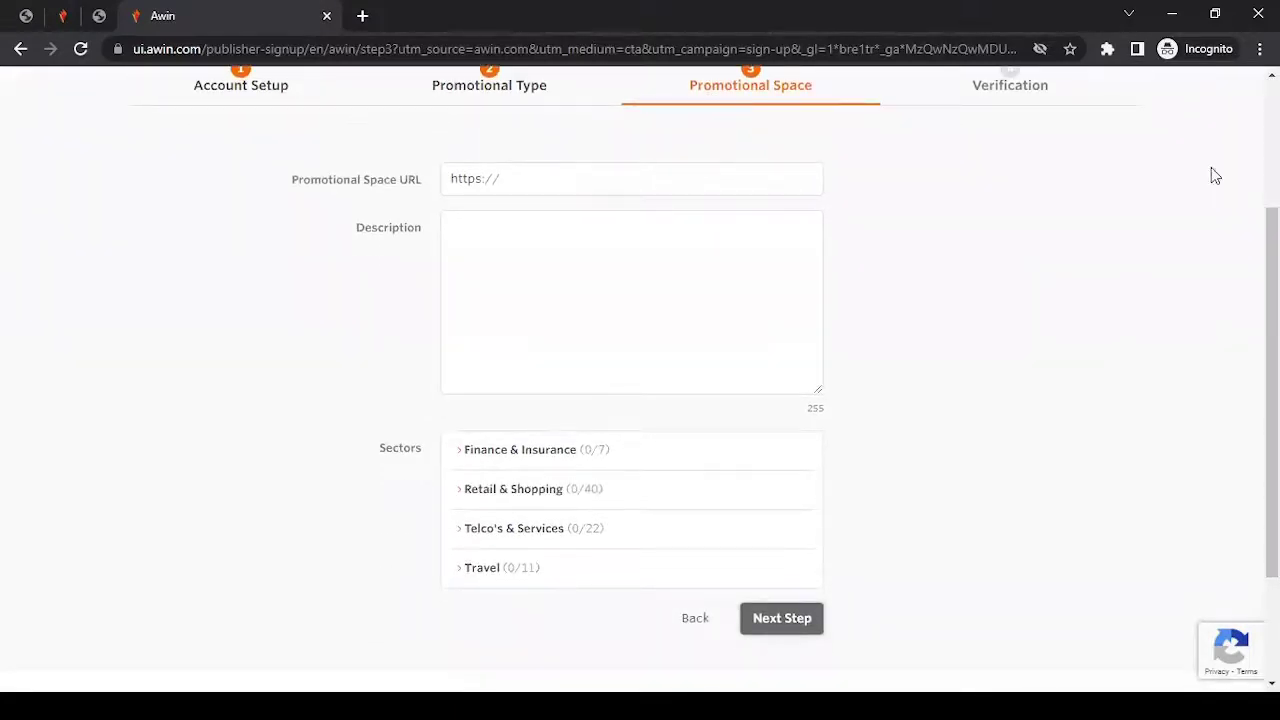
pyautogui.click(639, 189)
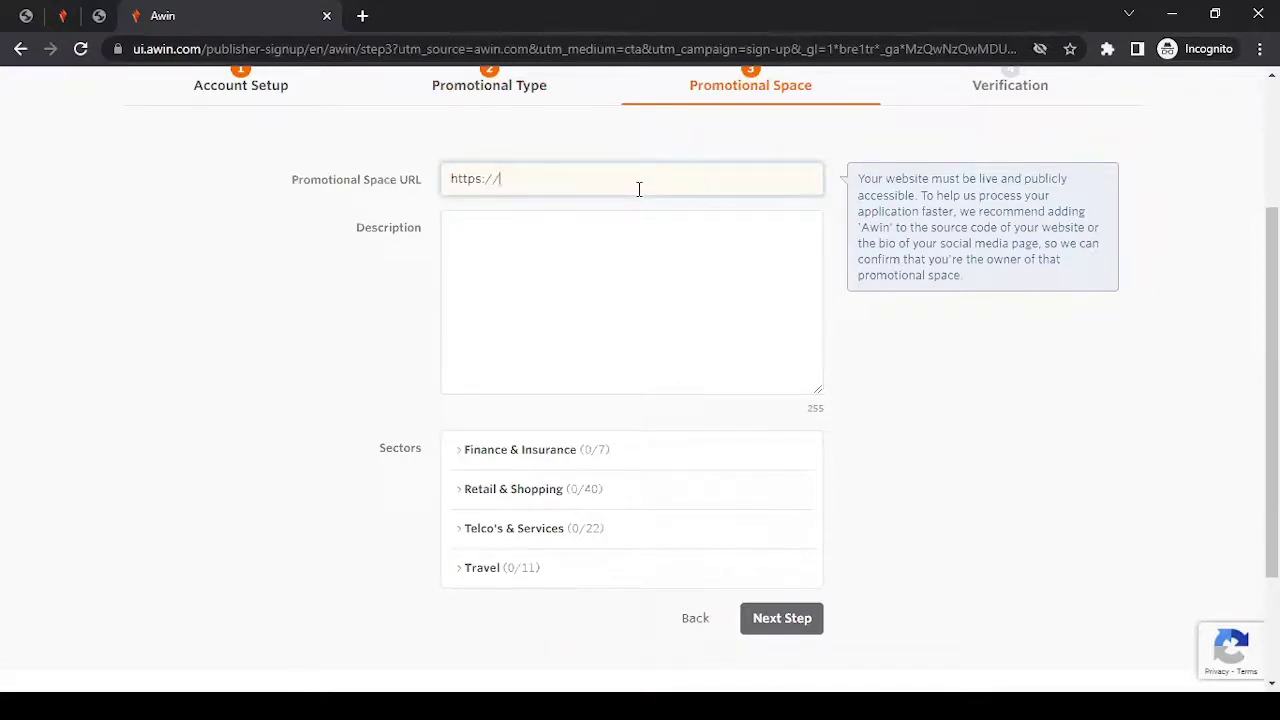
pyautogui.write('test.com')
pyautogui.click(362, 315)
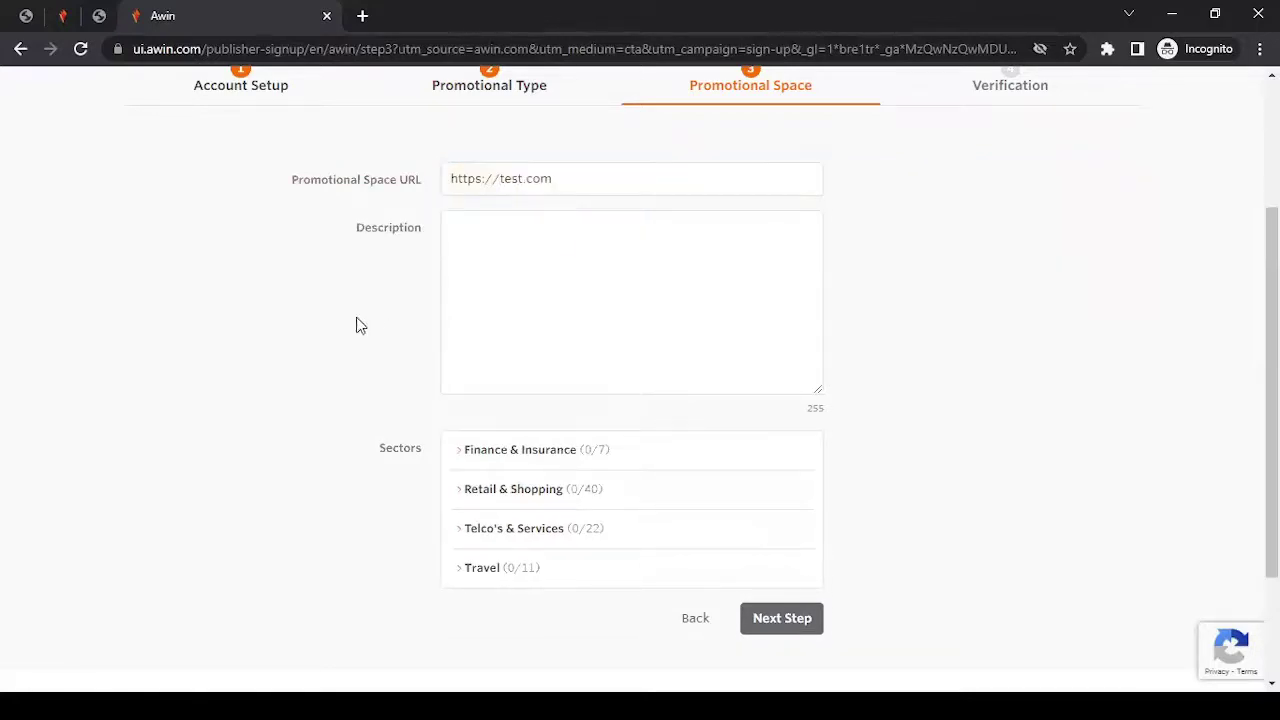
pyautogui.click(622, 180)
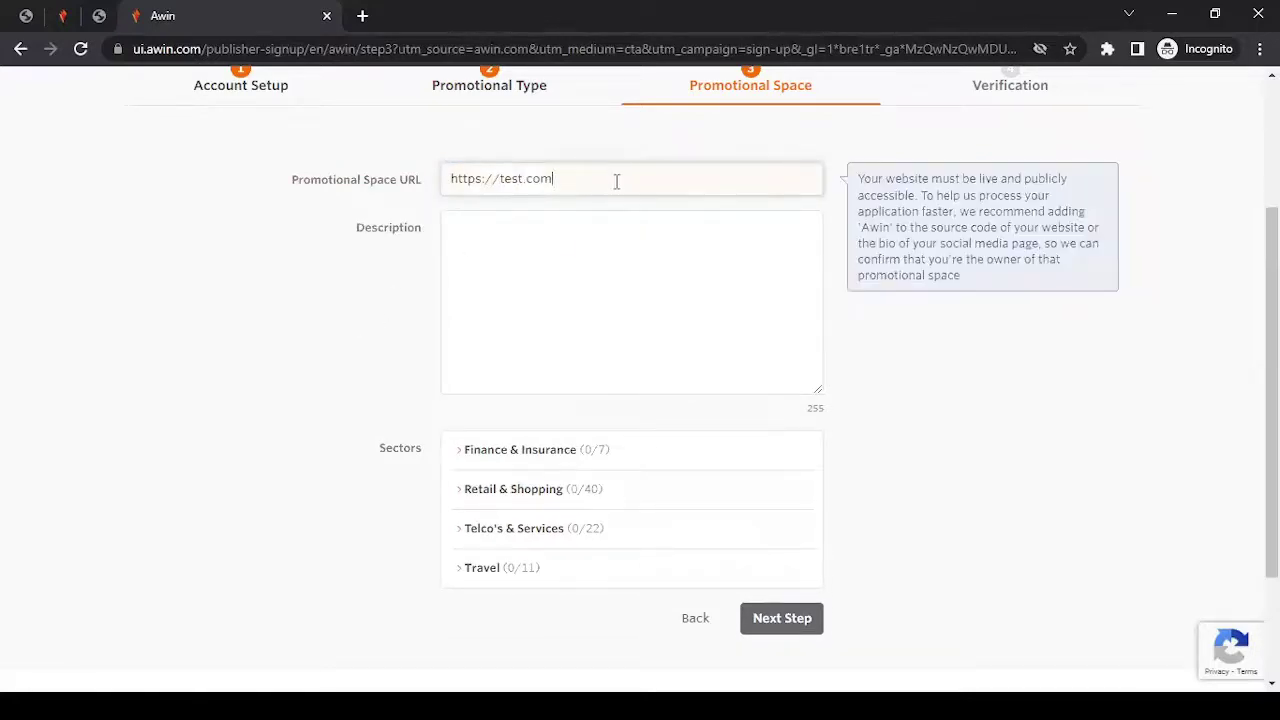
pyautogui.moveTo(577, 178); pyautogui.dragTo(516, 178)
pyautogui.click(582, 178)
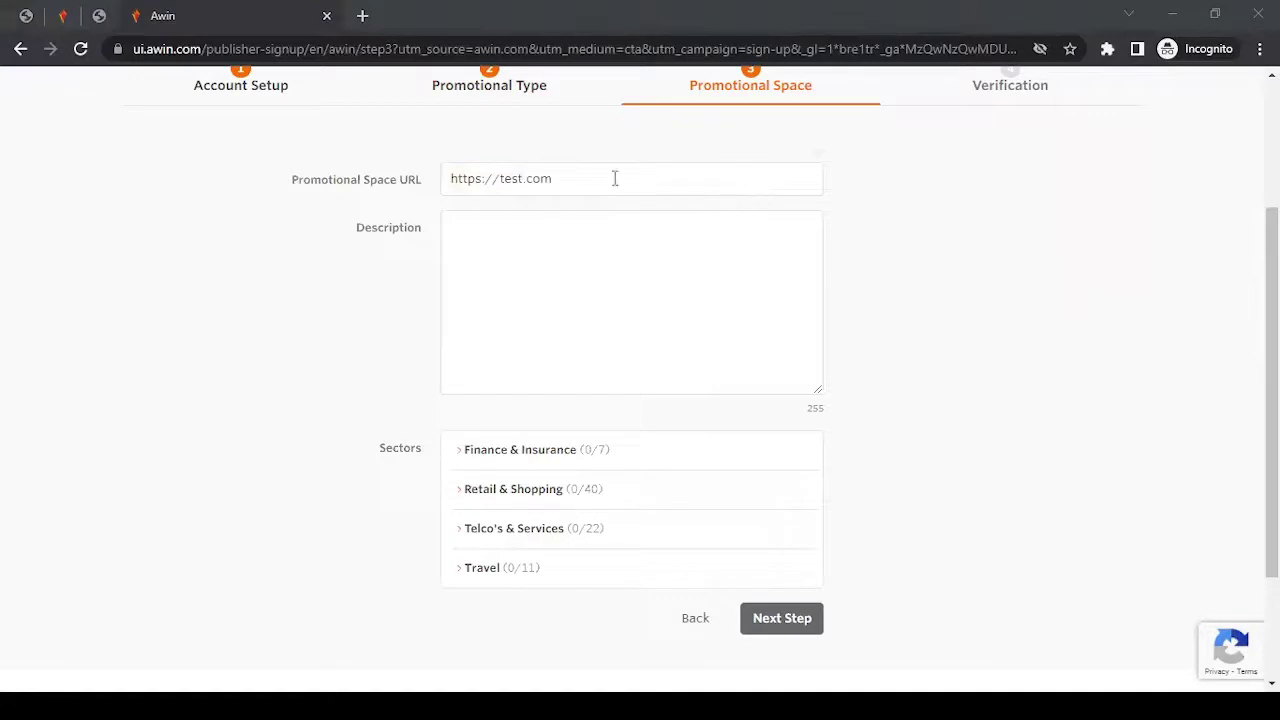
pyautogui.hotkey('alt', 'Tab')
pyautogui.hotkey('ctrl', 'a')
pyautogui.write('https://fmc13.vercel.app/')
pyautogui.click(223, 287)
pyautogui.click(680, 172)
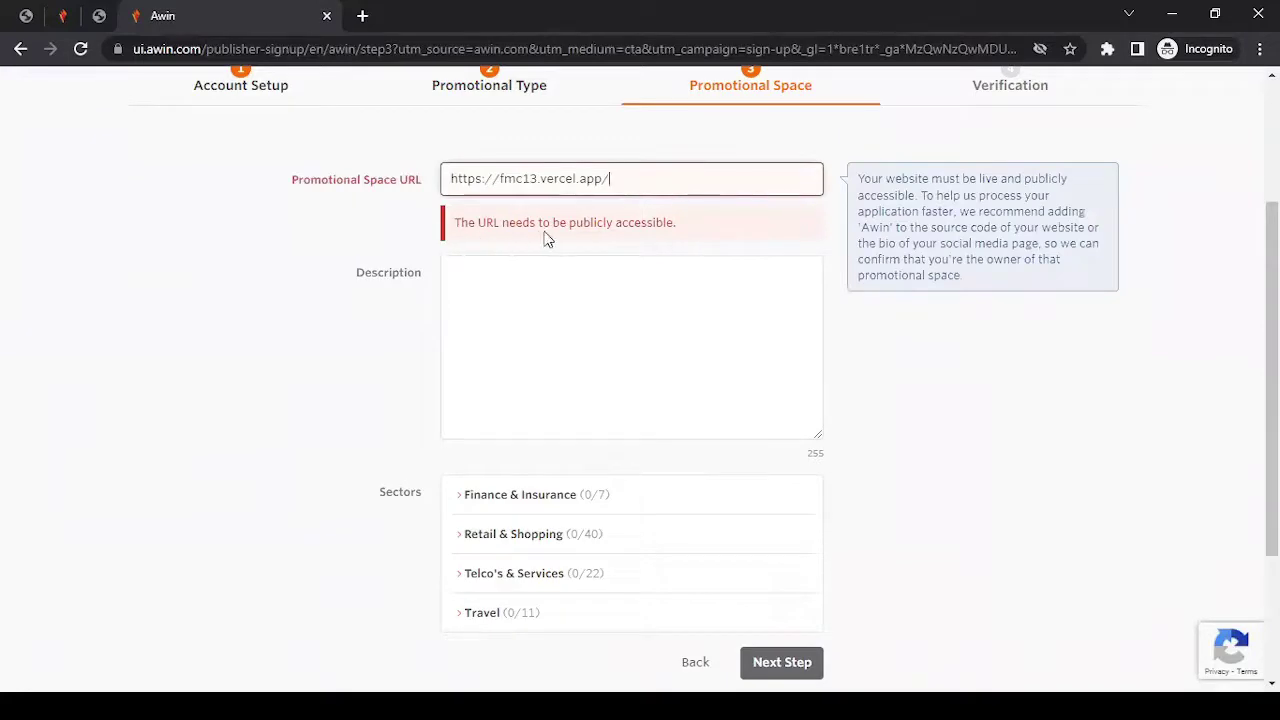
pyautogui.click(362, 182)
pyautogui.hotkey('ctrl', 'c')
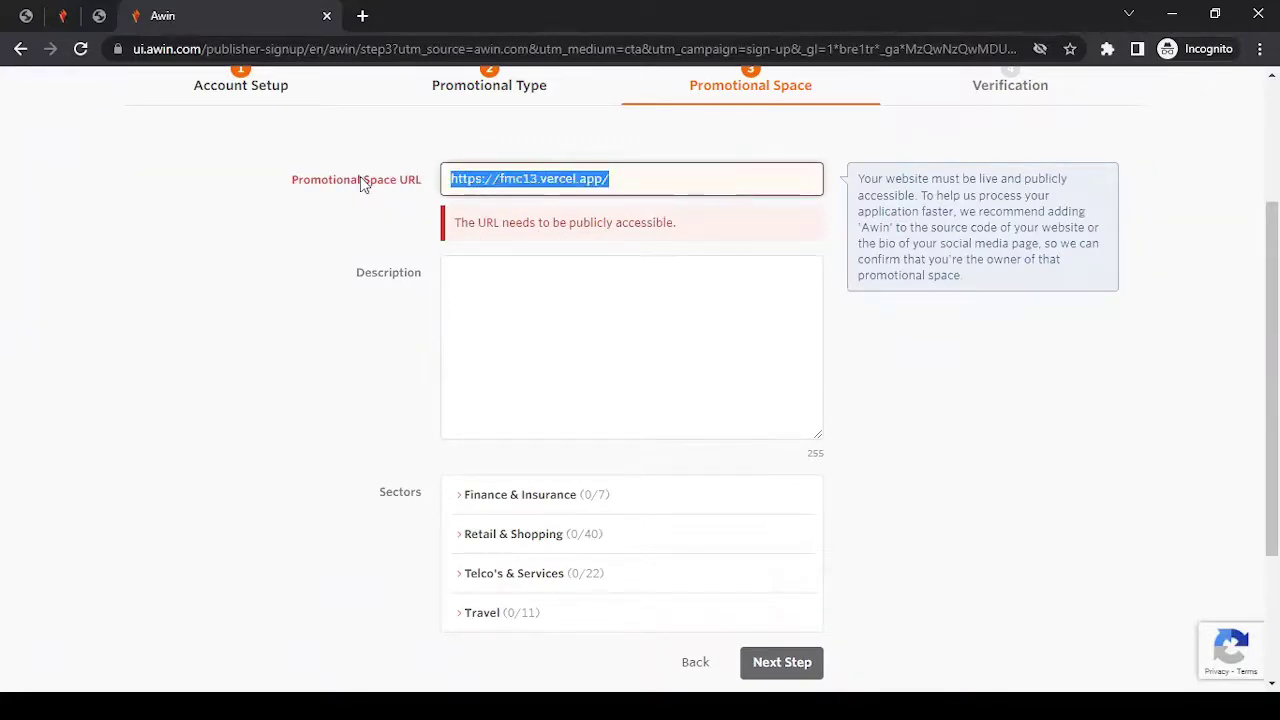
pyautogui.press('BackSpace')
pyautogui.hotkey('ctrl', 'v')
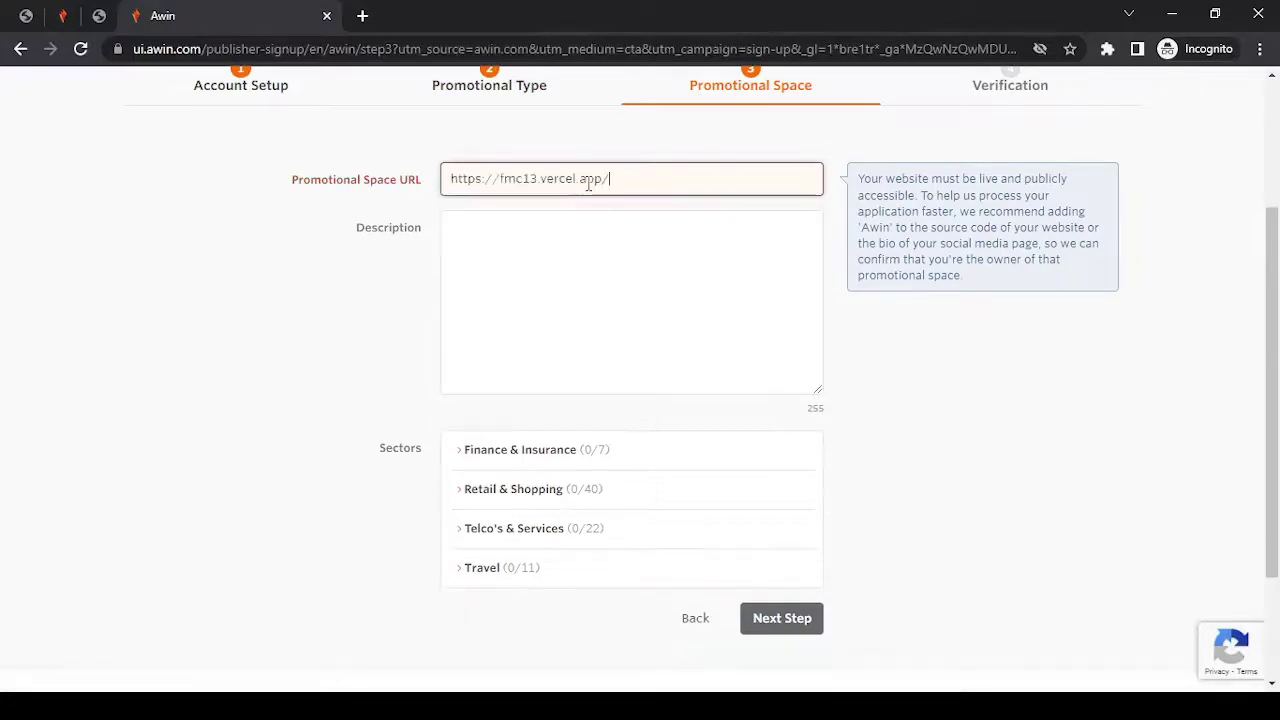
pyautogui.click(253, 274)
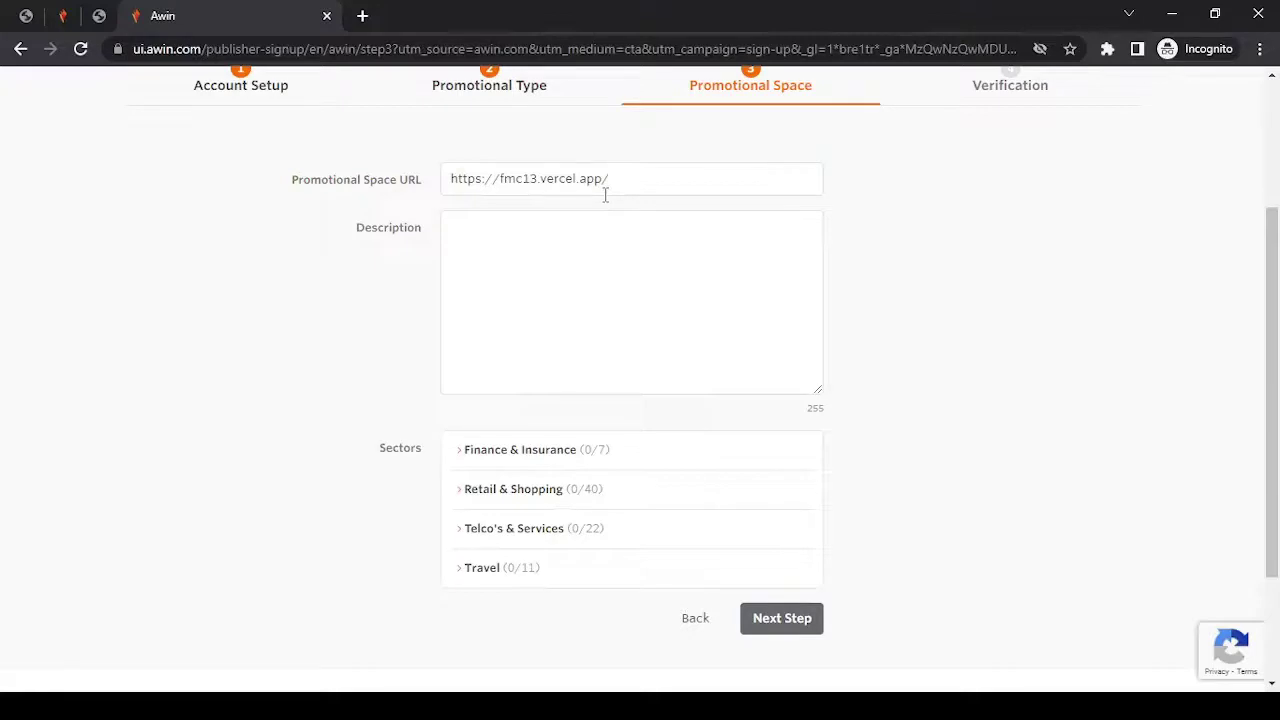
# Paste a Lorem ipsum description and delete from 'Duis aute' onward to fit 255 characters.
pyautogui.click(621, 260)
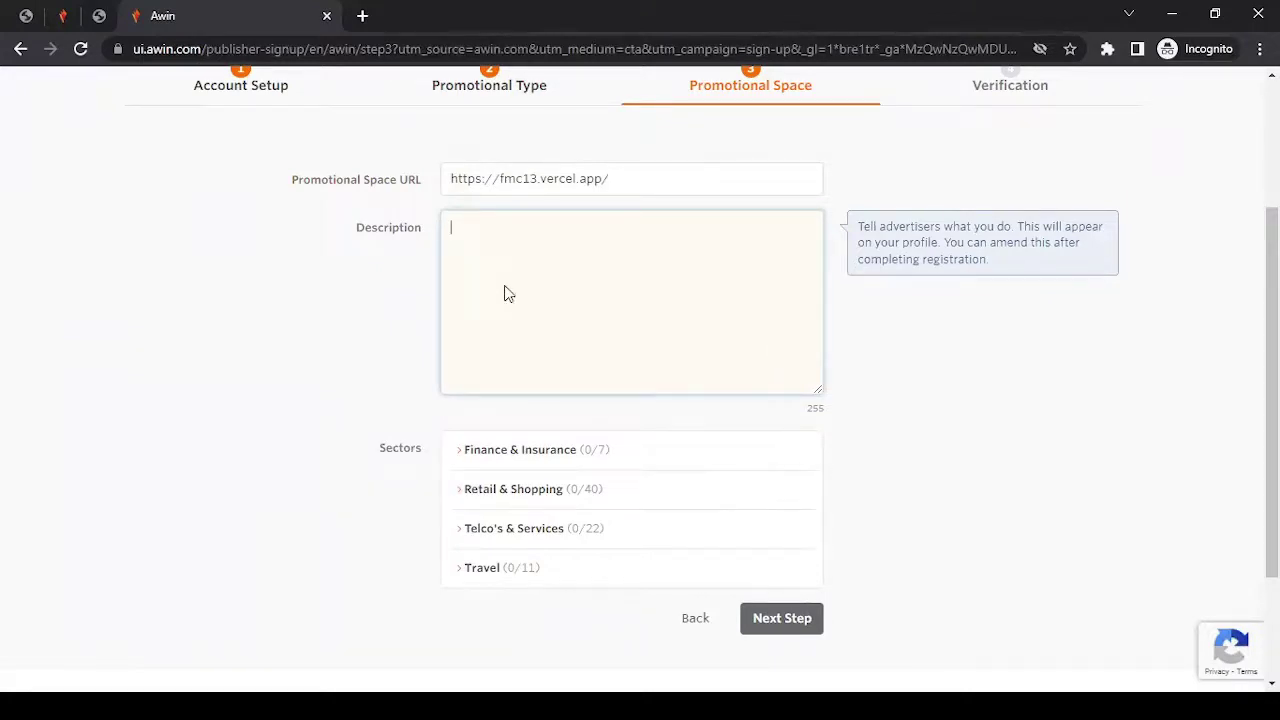
pyautogui.click(560, 269)
pyautogui.write('Lorem ipsum dolor sit amet, consectetur adipiscing elit, sed do eiusmod tempor incididunt ut labore et dolore magna aliqua. Ut enim ad minim veniam, quis nostrud exercitation ullamco laboris nisi ut aliquip ex ea commodo consequat. Duis aute irure dolor in reprehenderit in voluptate velit esse cillum dolore eu fugiat nulla pariatur. Excepteur sint occaecat cupidatat non proident, sunt in culpa qui officia deserunt mollit anim id est laborum.')
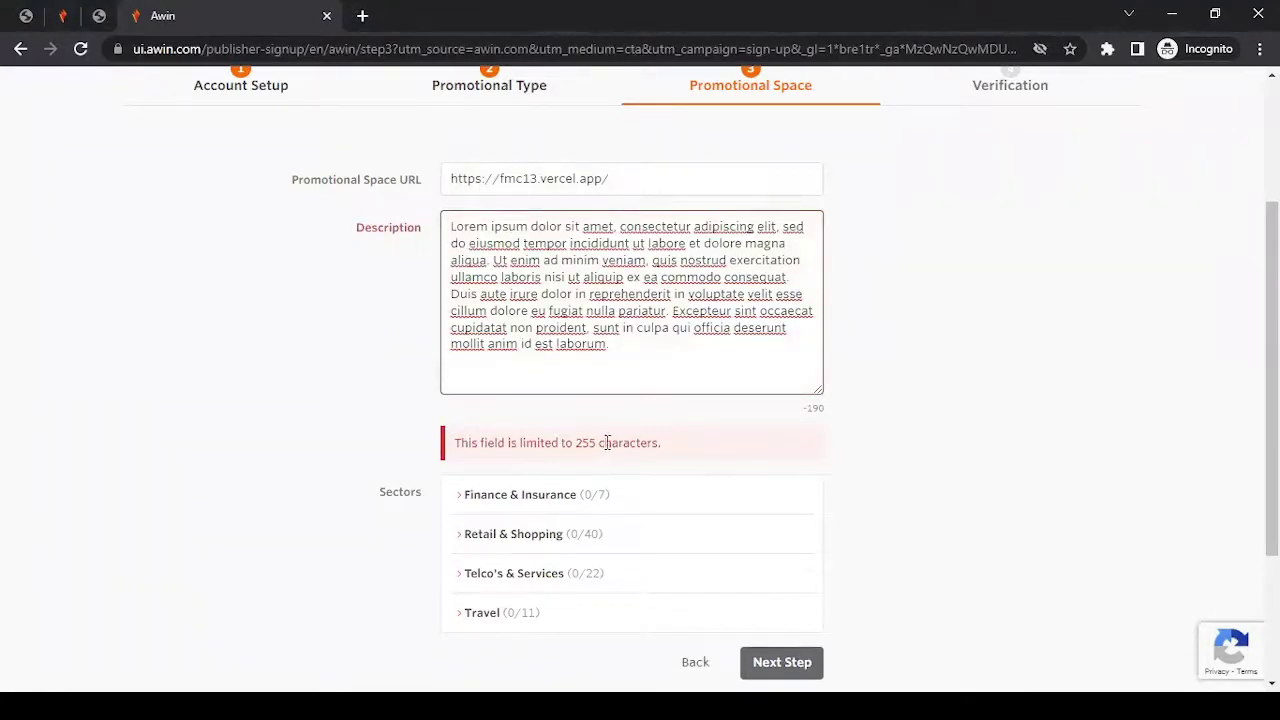
pyautogui.moveTo(640, 346); pyautogui.dragTo(450, 296)
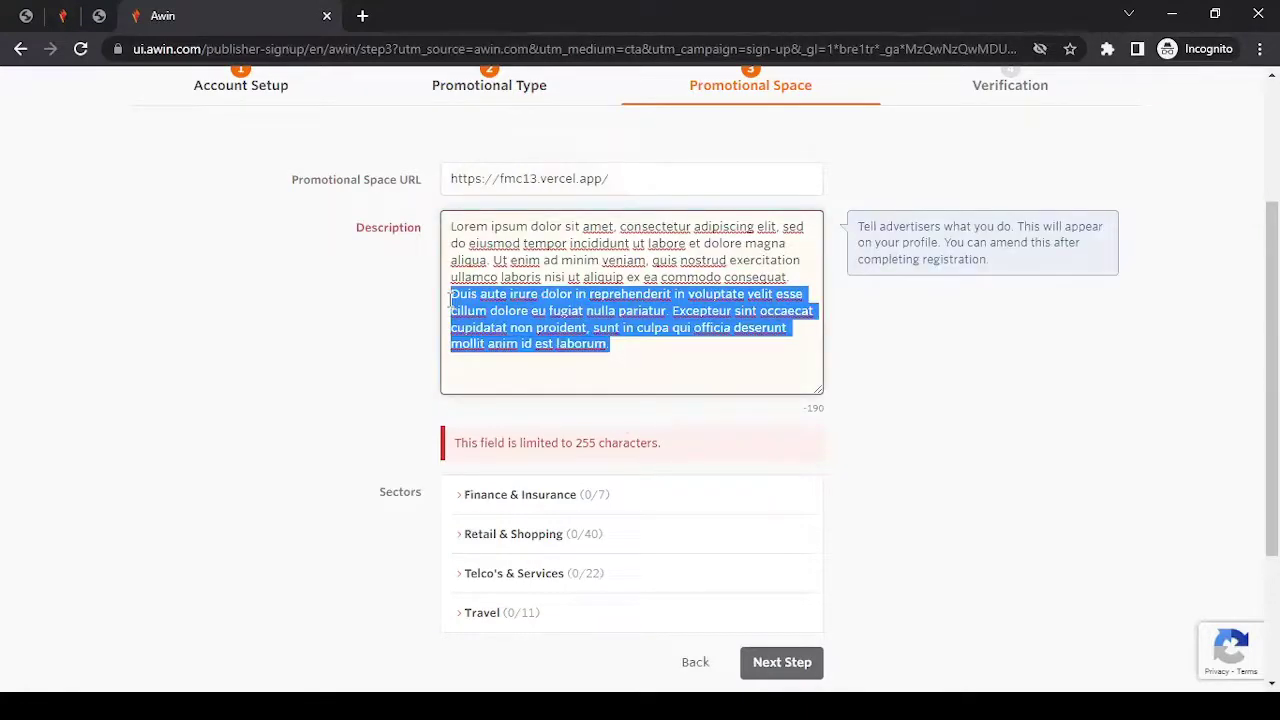
pyautogui.press('BackSpace')
pyautogui.click(331, 377)
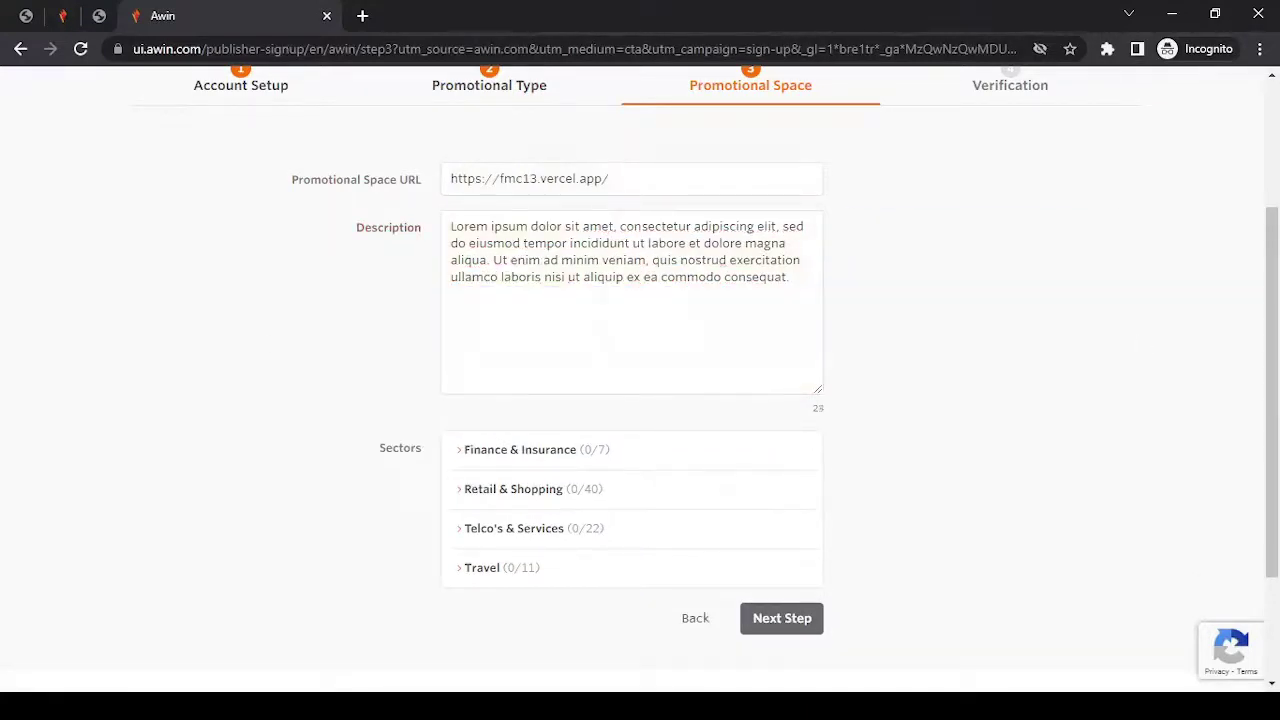
# Browse the Finance & Insurance and Retail & Shopping sectors, leaving Gadgets and Green unticked.
pyautogui.scroll(-2, 640, 360)
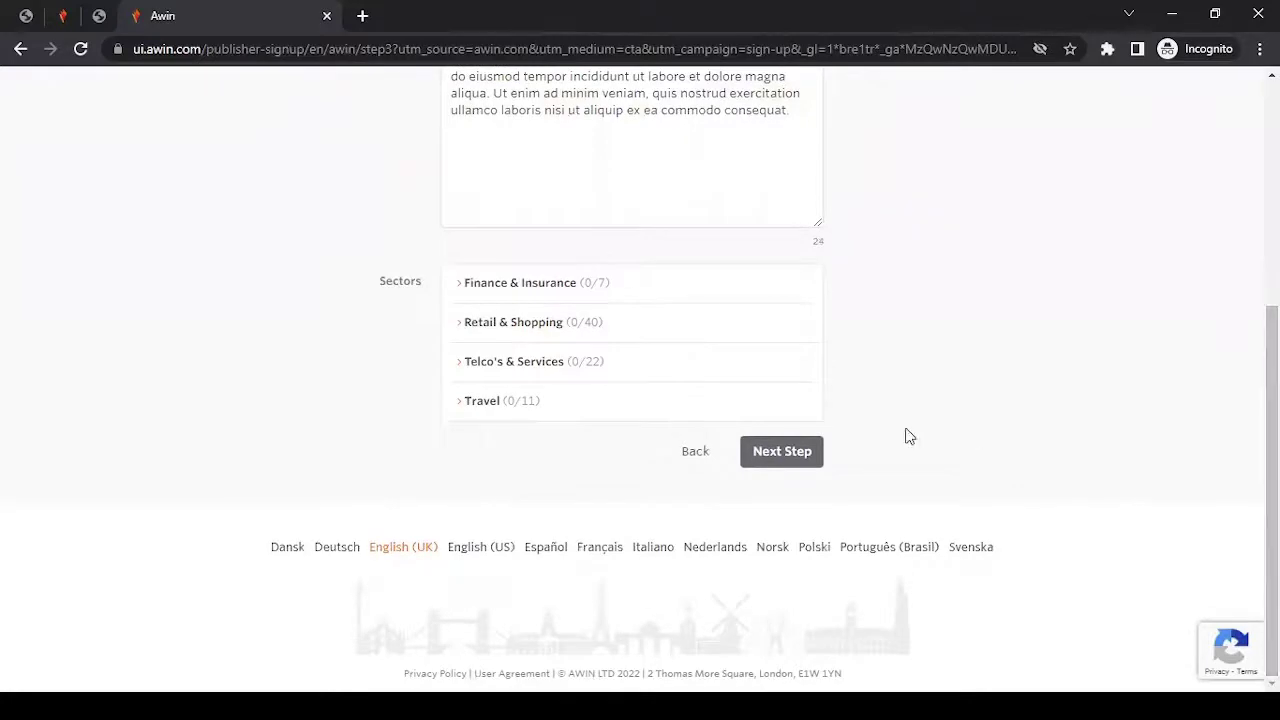
pyautogui.click(525, 290)
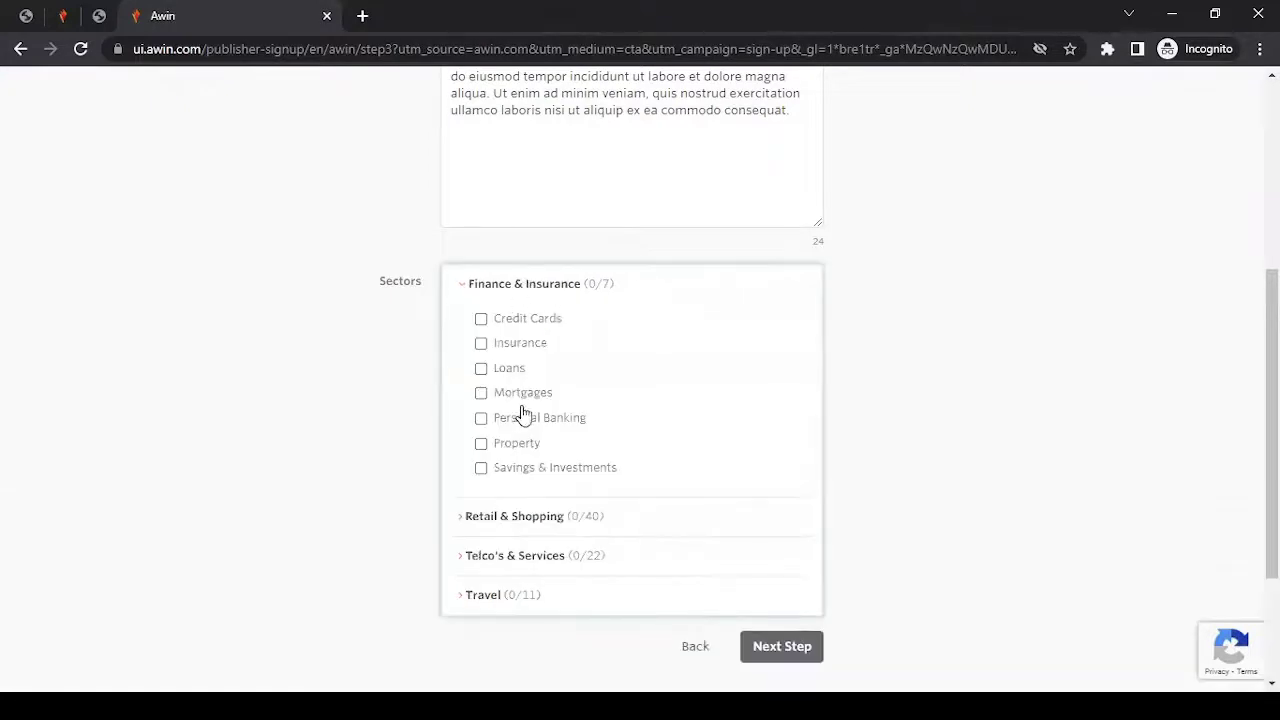
pyautogui.click(530, 289)
pyautogui.click(519, 332)
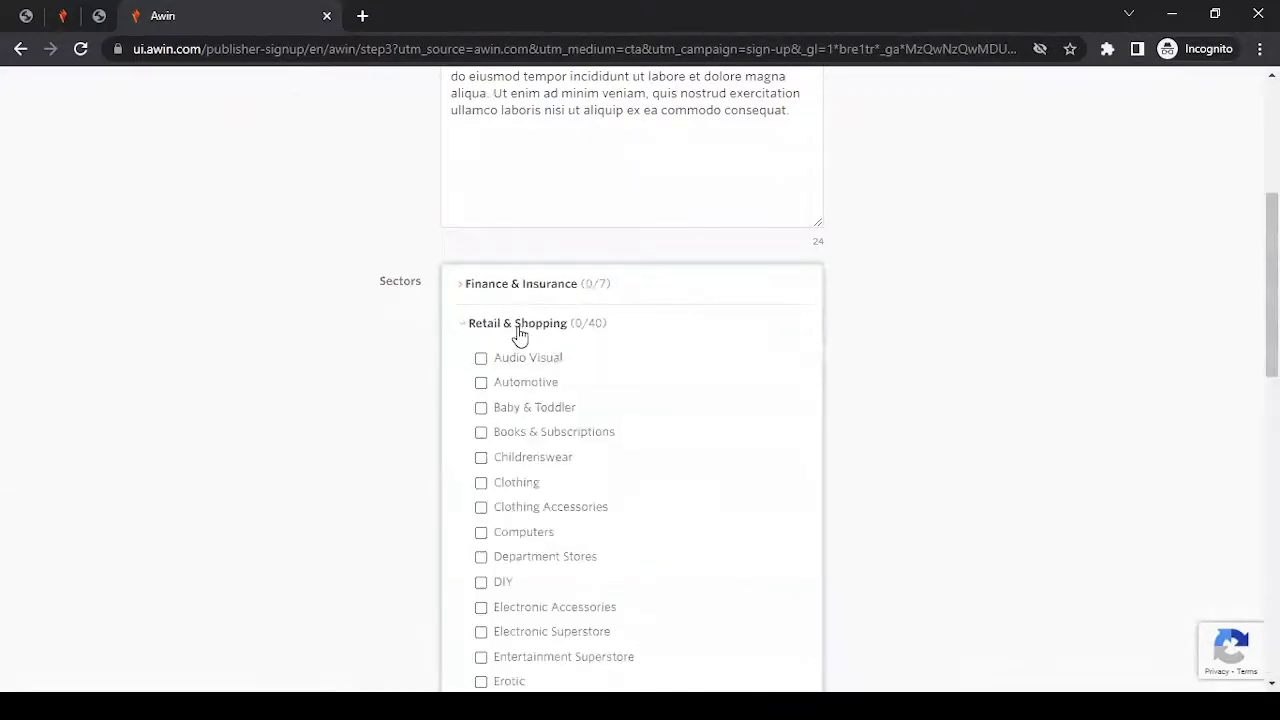
pyautogui.scroll(-9, 519, 335)
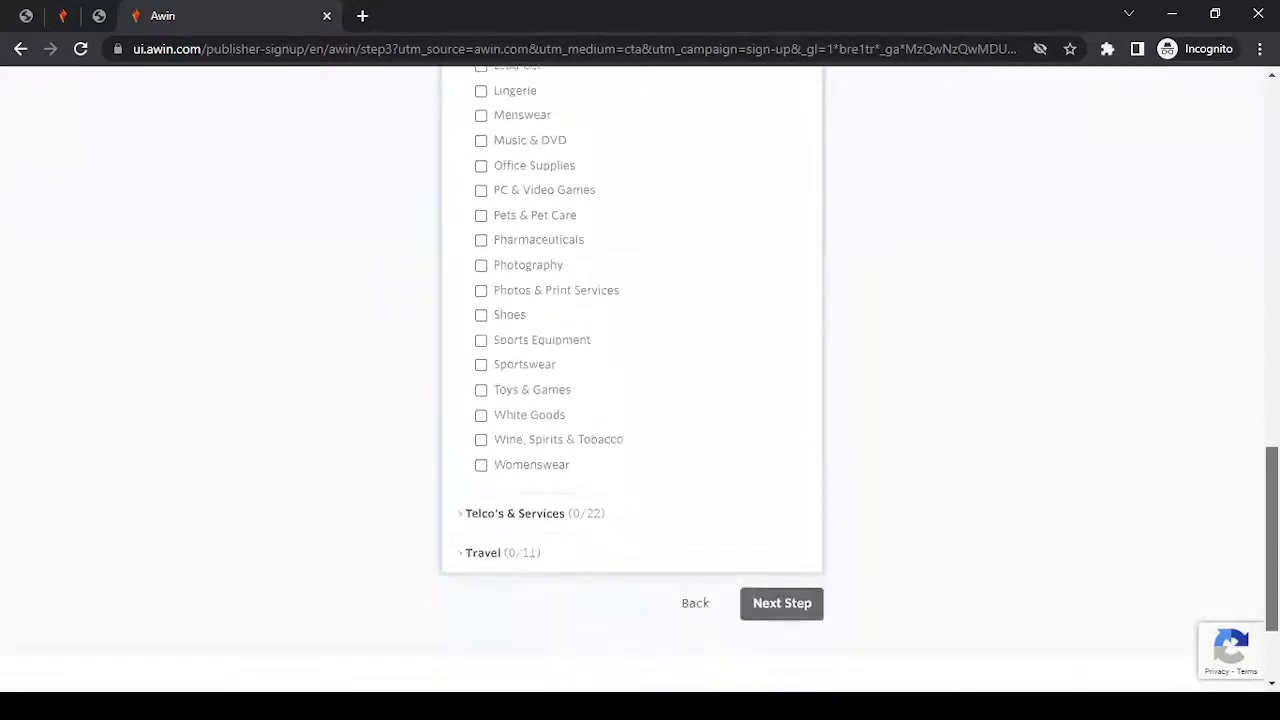
pyautogui.scroll(3, 557, 351)
pyautogui.click(480, 206)
pyautogui.click(481, 256)
pyautogui.click(480, 206)
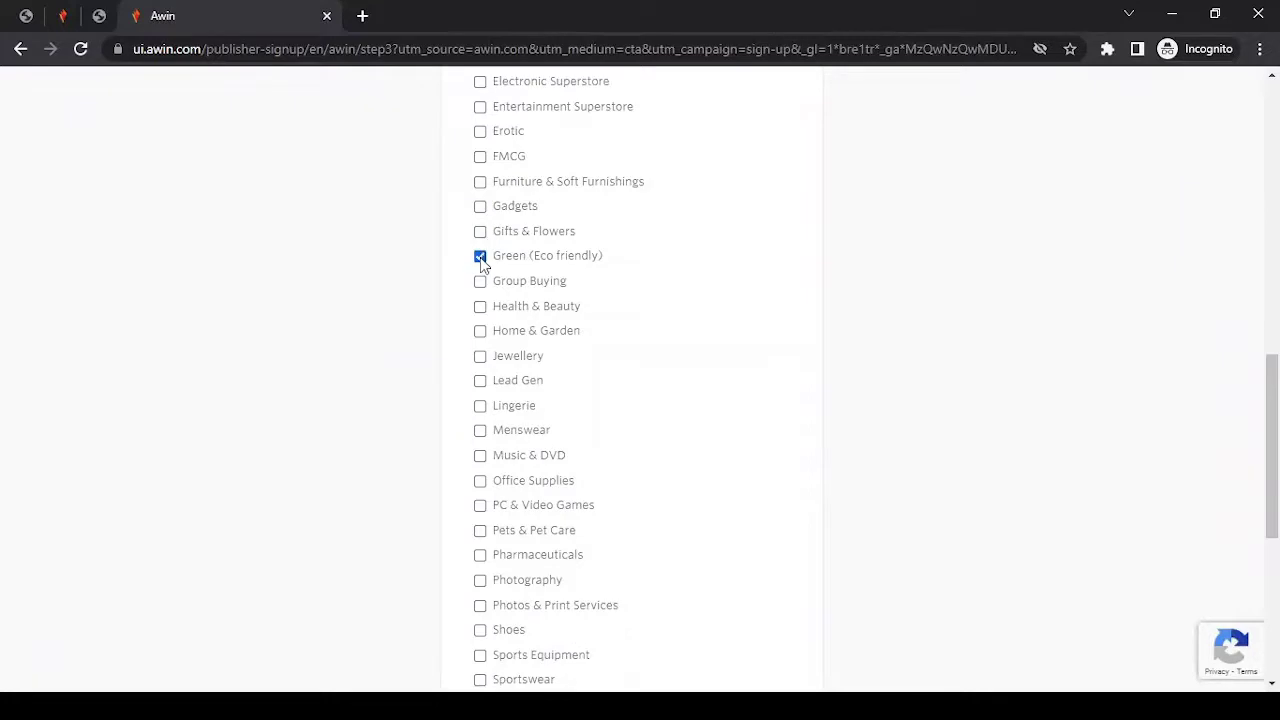
pyautogui.click(481, 257)
pyautogui.scroll(6, 543, 360)
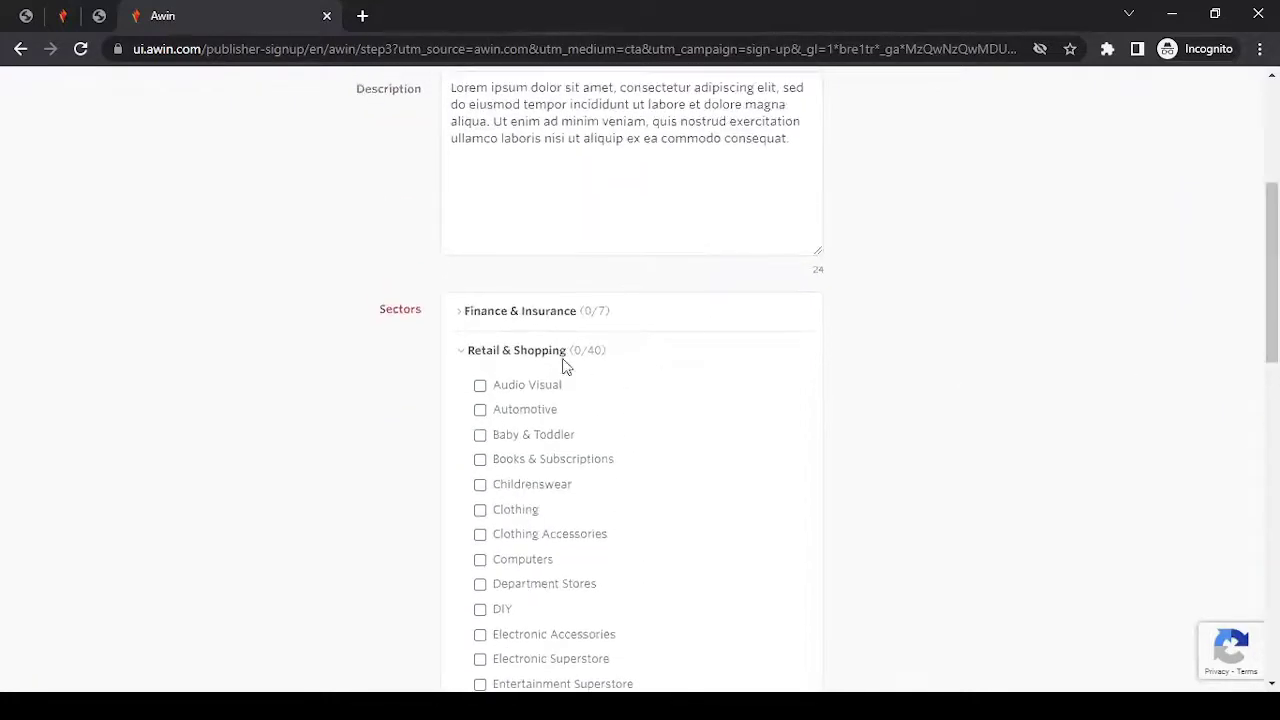
pyautogui.click(541, 358)
# Tick Education, Training & Recruitment, Software Downloads and Web Hosting under Telco's & Services.
pyautogui.click(537, 395)
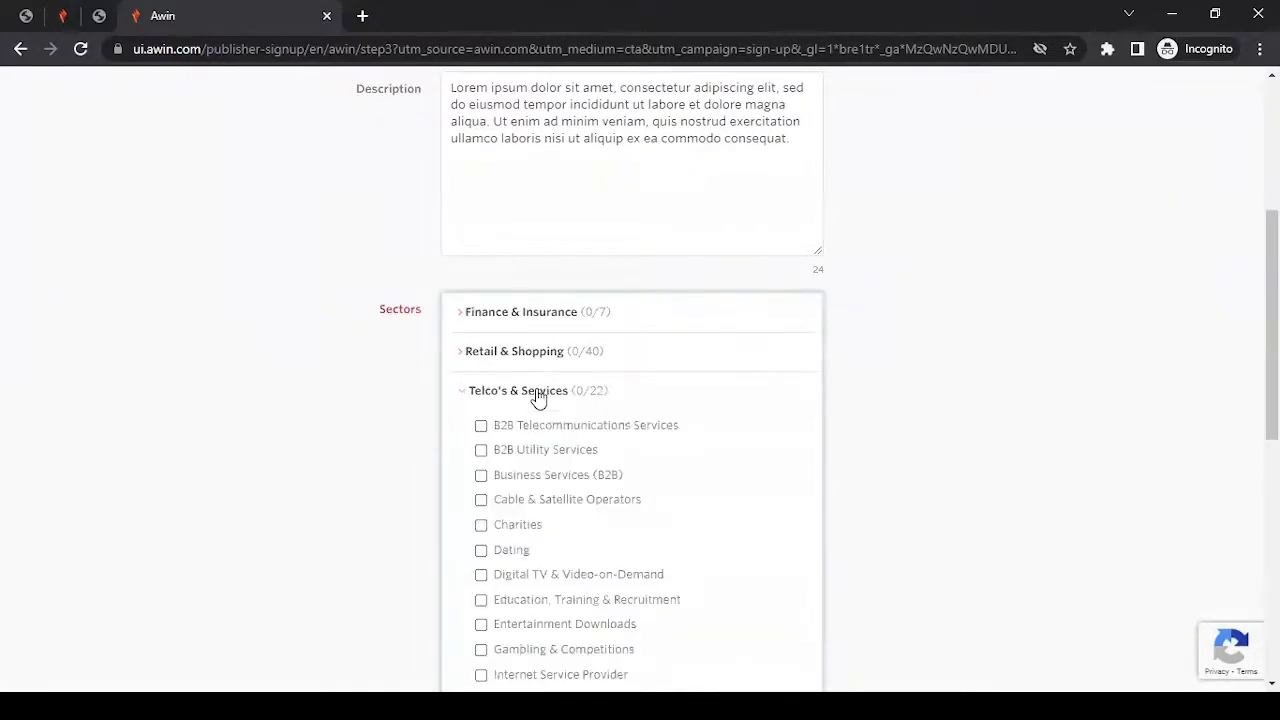
pyautogui.scroll(-3, 537, 396)
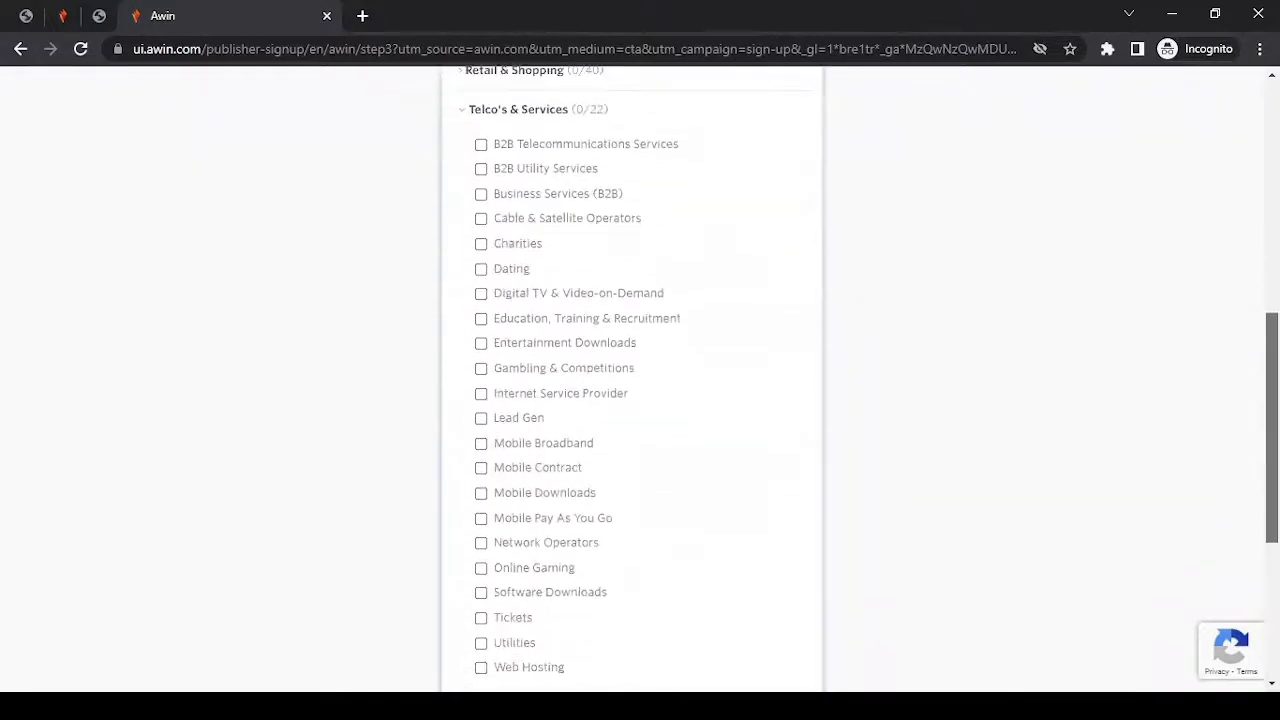
pyautogui.scroll(-1, 706, 408)
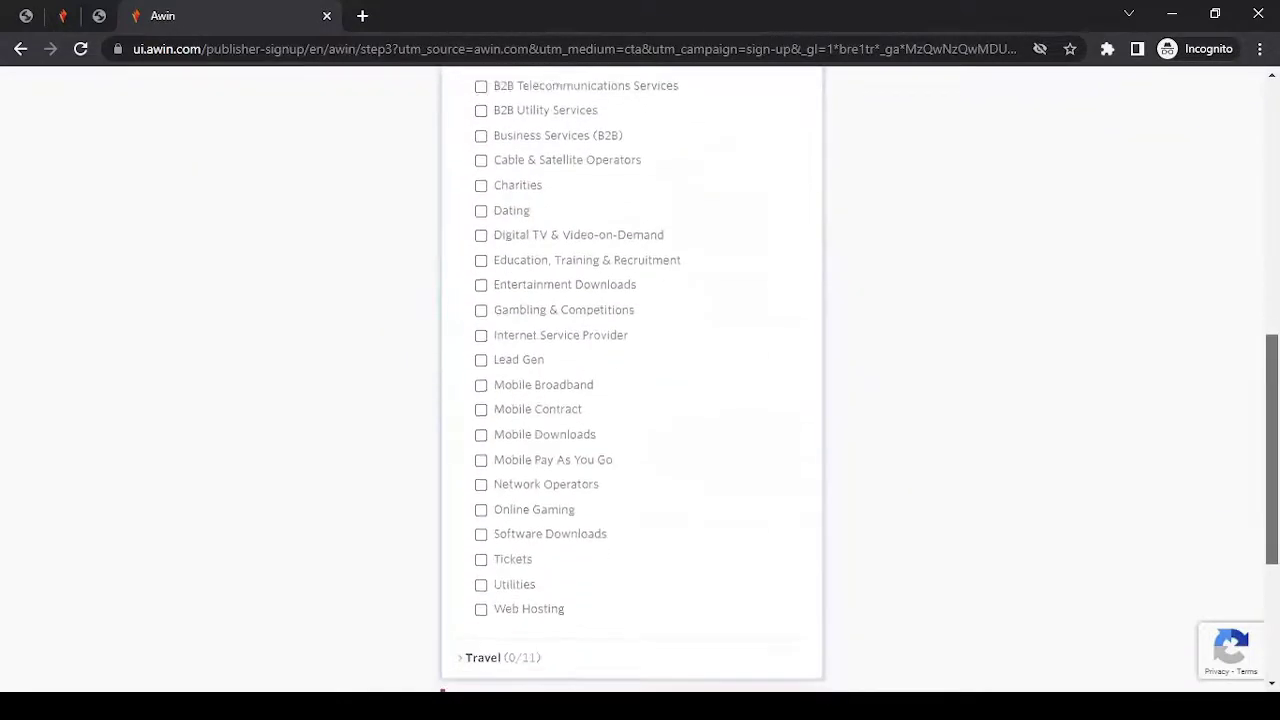
pyautogui.click(523, 256)
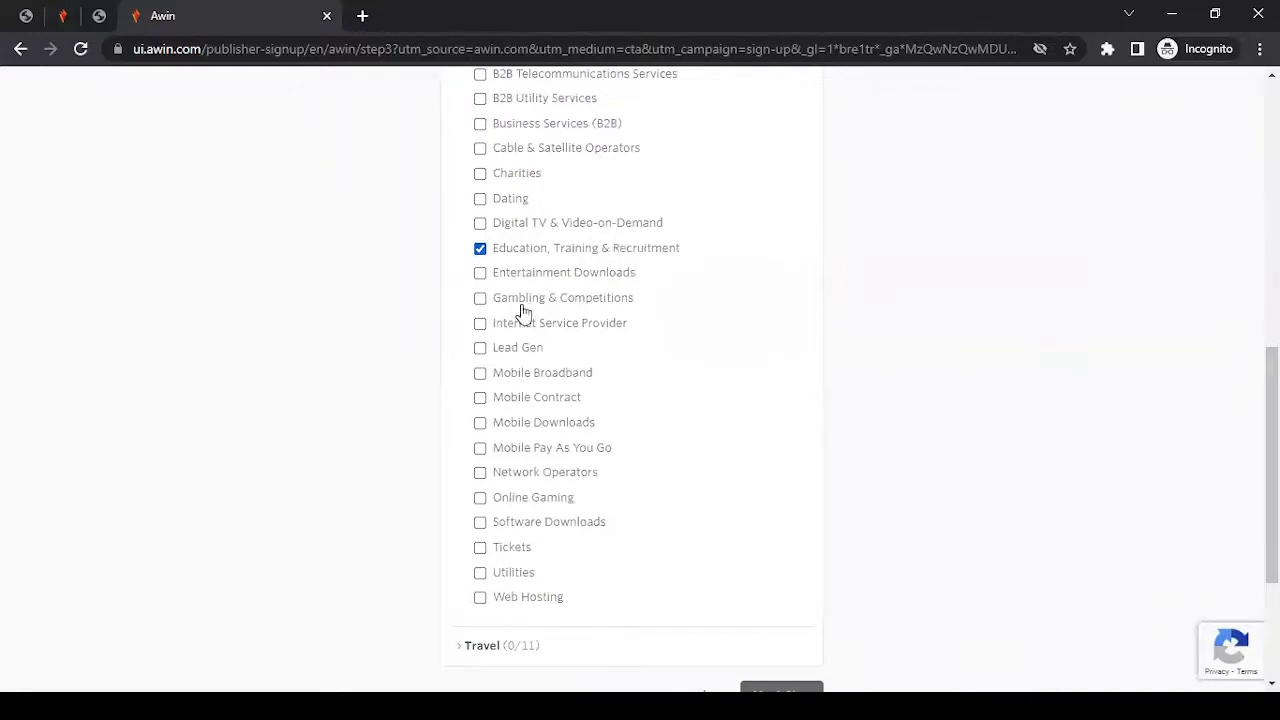
pyautogui.click(519, 527)
pyautogui.click(523, 599)
pyautogui.scroll(3, 736, 394)
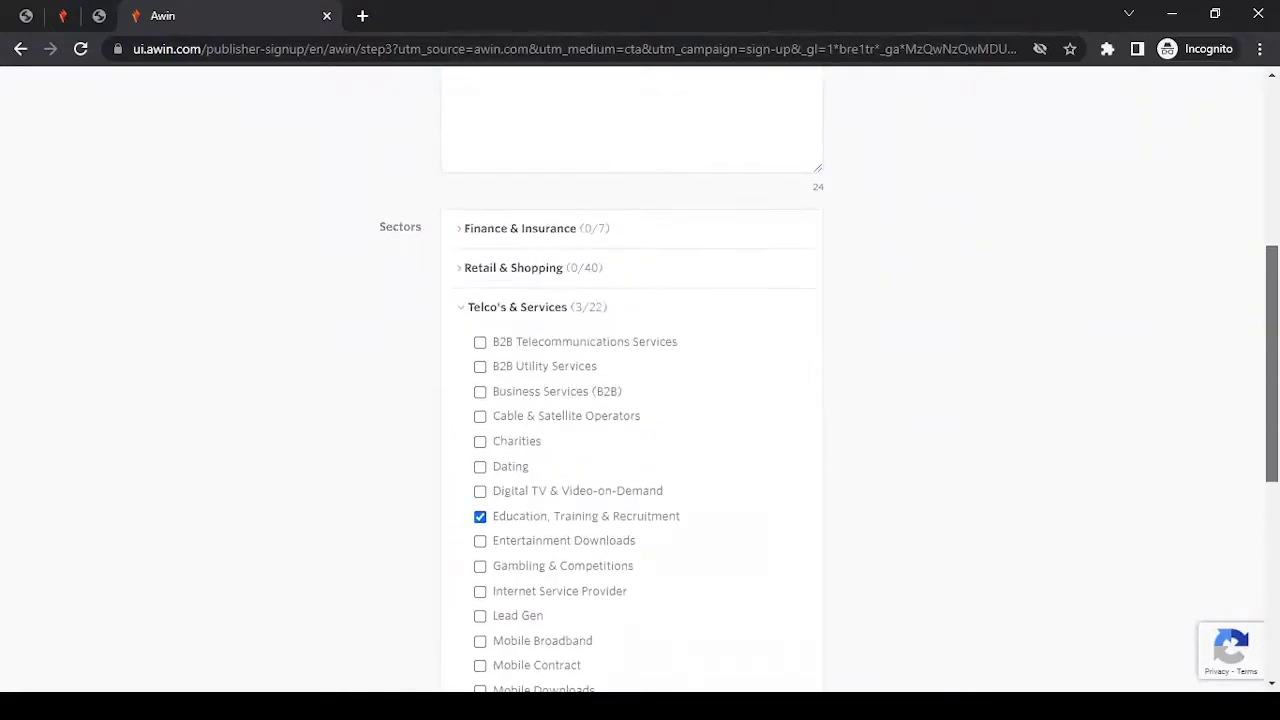
pyautogui.click(549, 314)
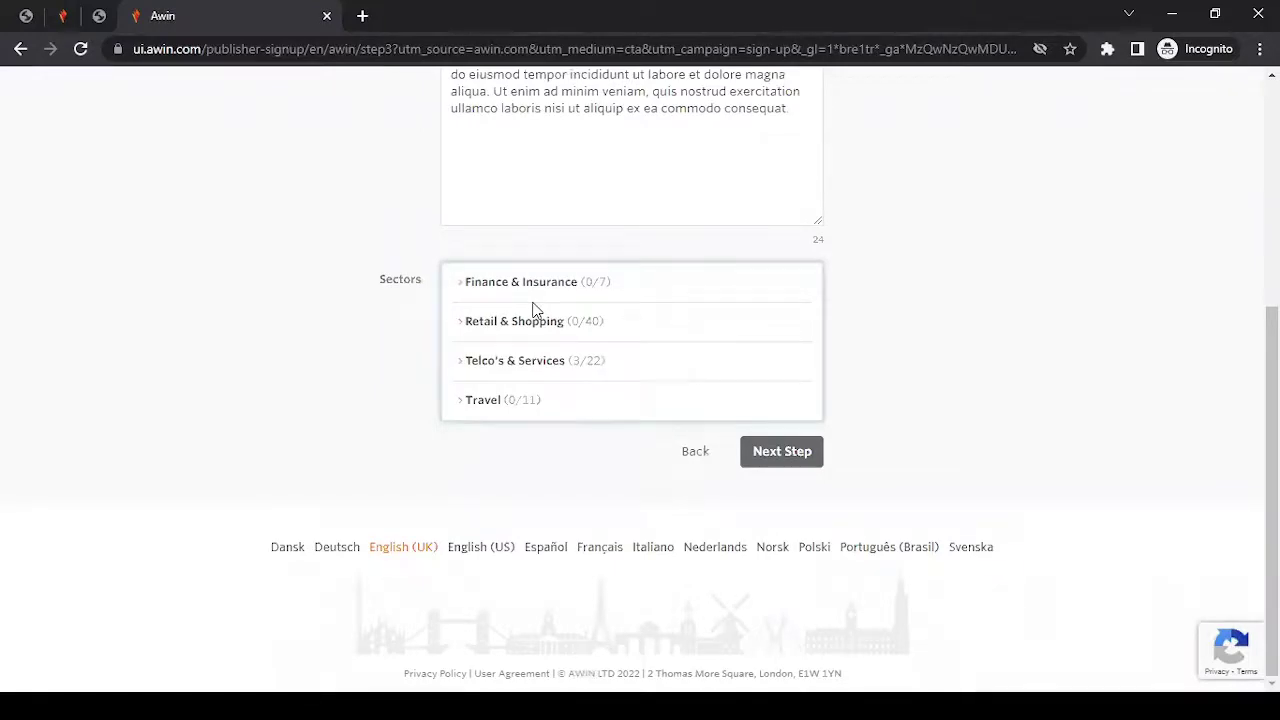
# Check the Travel sectors without selecting any, then continue to the Verification step.
pyautogui.click(470, 402)
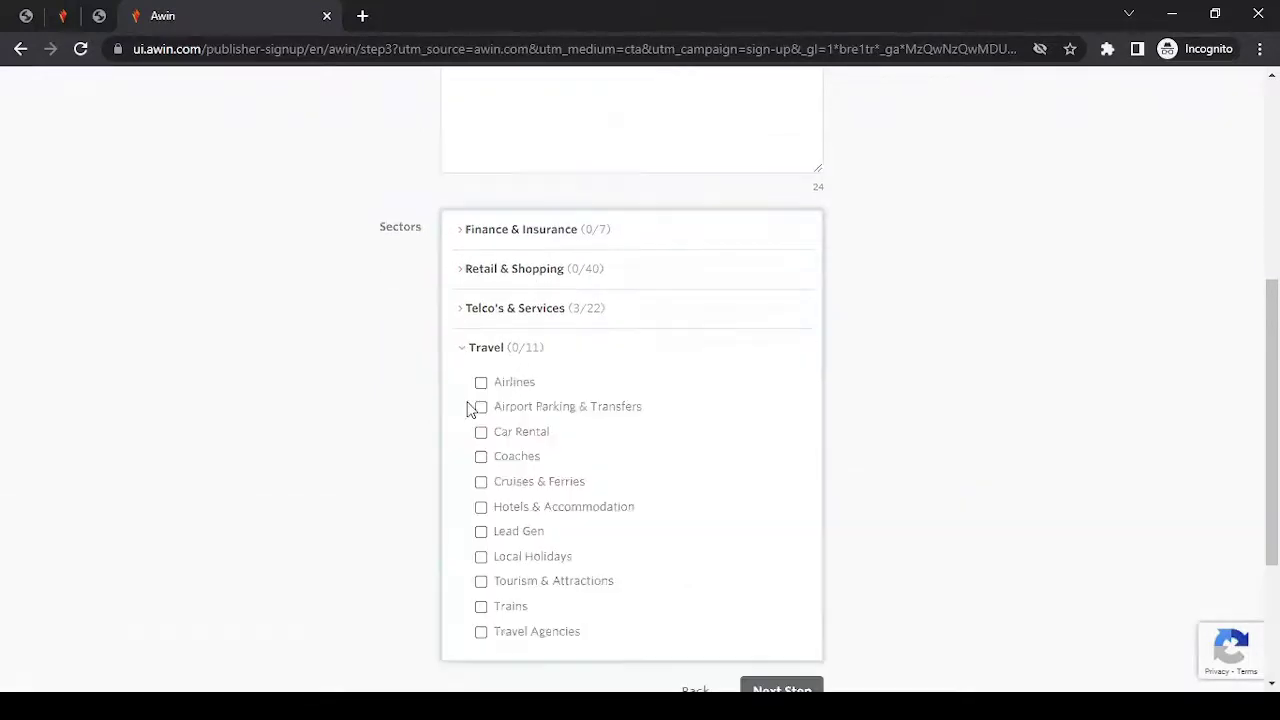
pyautogui.click(490, 350)
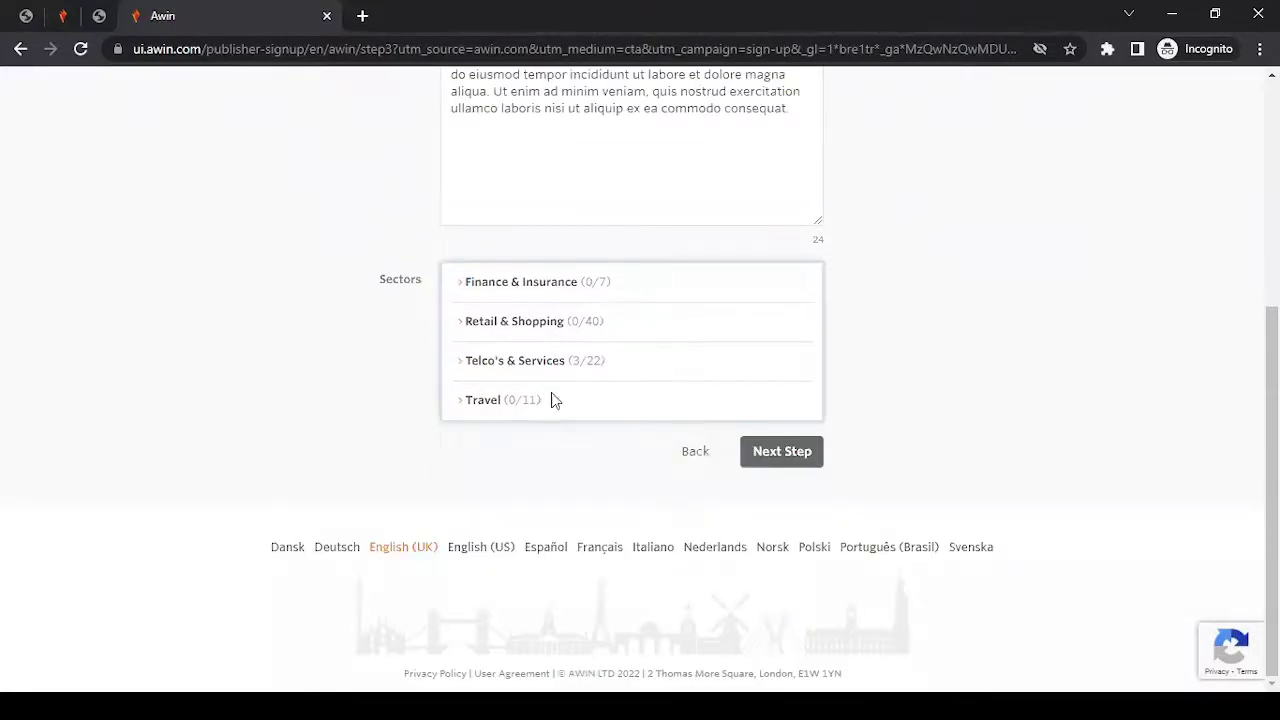
pyautogui.click(803, 462)
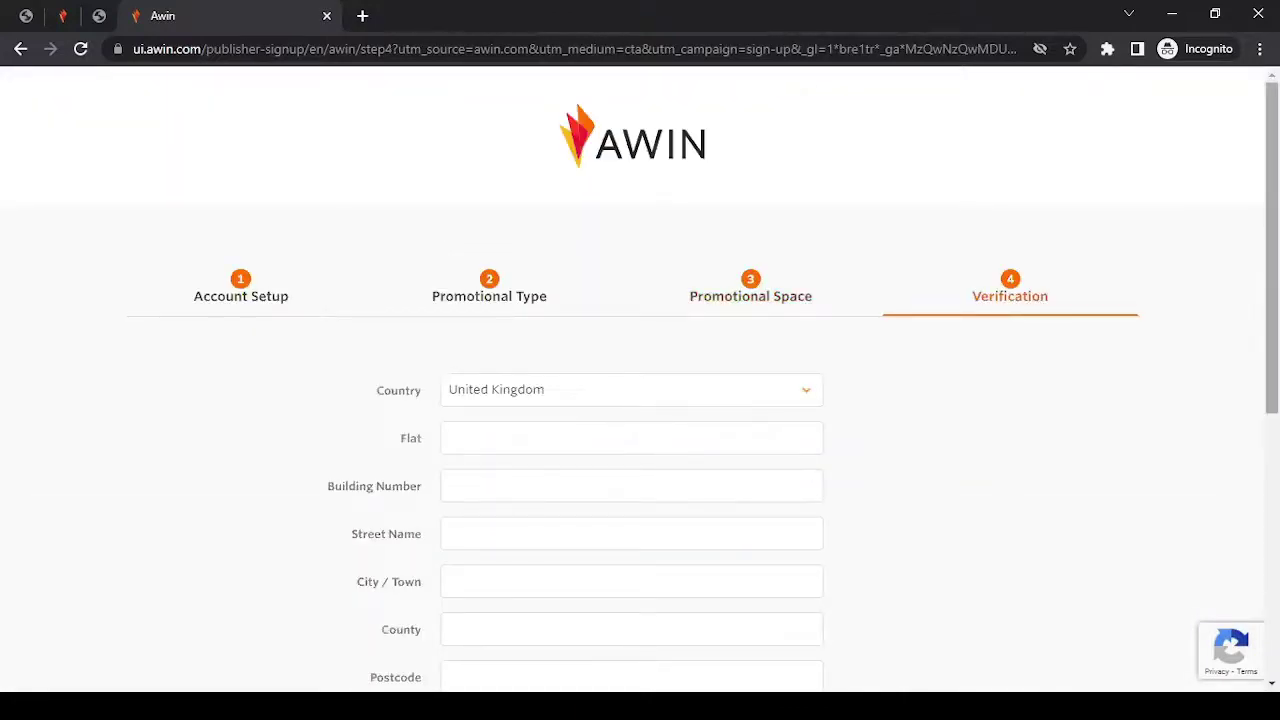
# Set the verification country to India.
pyautogui.scroll(-2, 937, 474)
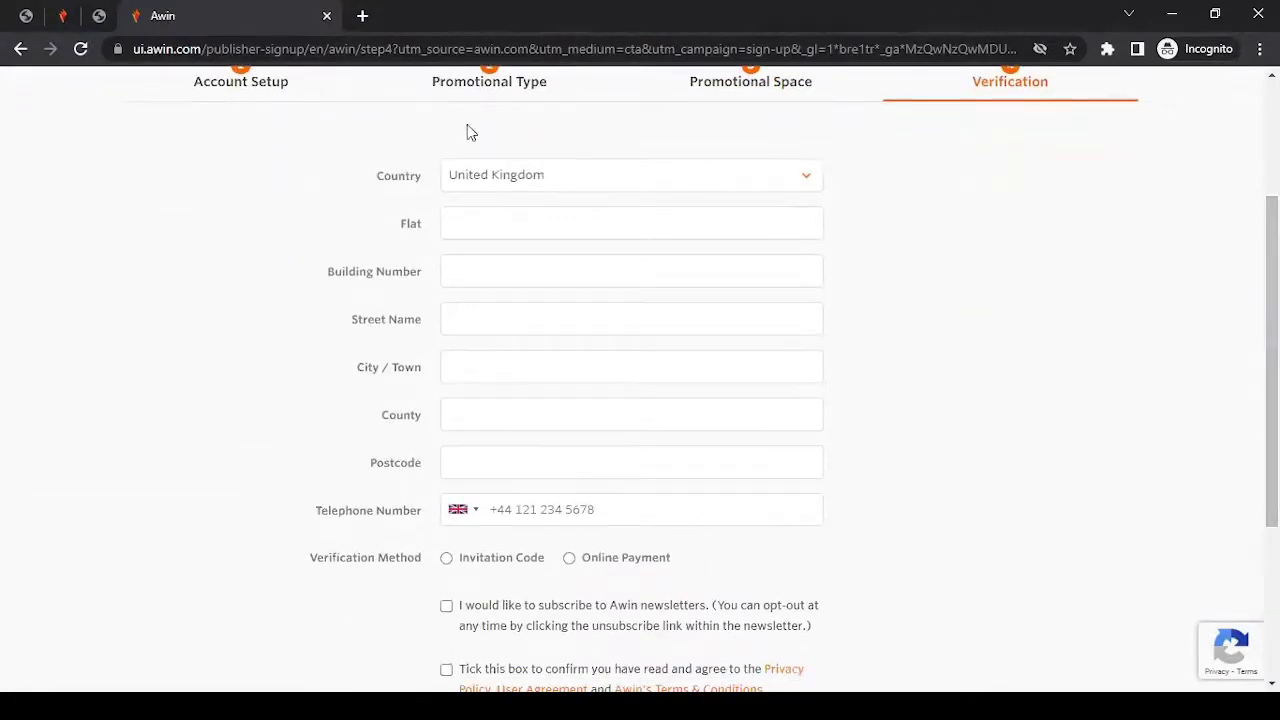
pyautogui.click(549, 178)
pyautogui.write('in')
pyautogui.press('Return')
# Enter the flat number, building name and street name of the address.
pyautogui.click(564, 226)
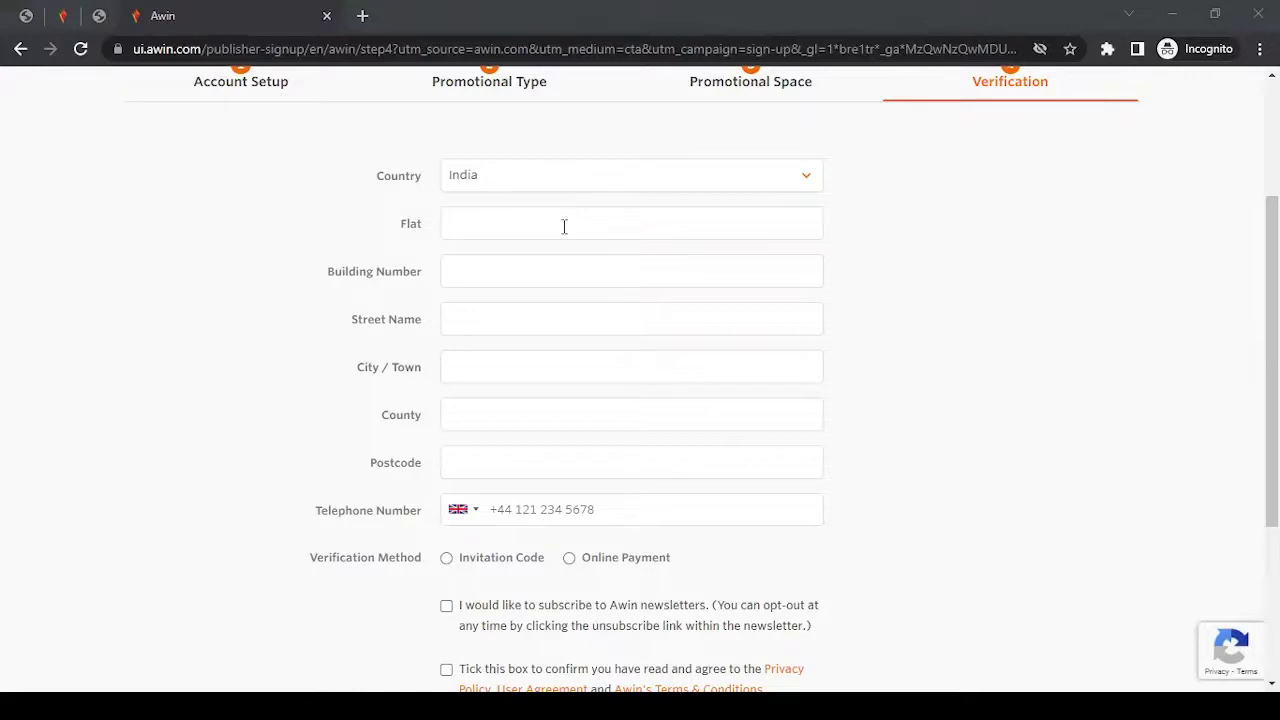
pyautogui.click(562, 226)
pyautogui.press('Tab')
pyautogui.click(564, 226)
pyautogui.write(',')
pyautogui.press('Tab')
pyautogui.press('Tab')
# Fill in the city / town, county and postcode fields.
pyautogui.press('Tab')
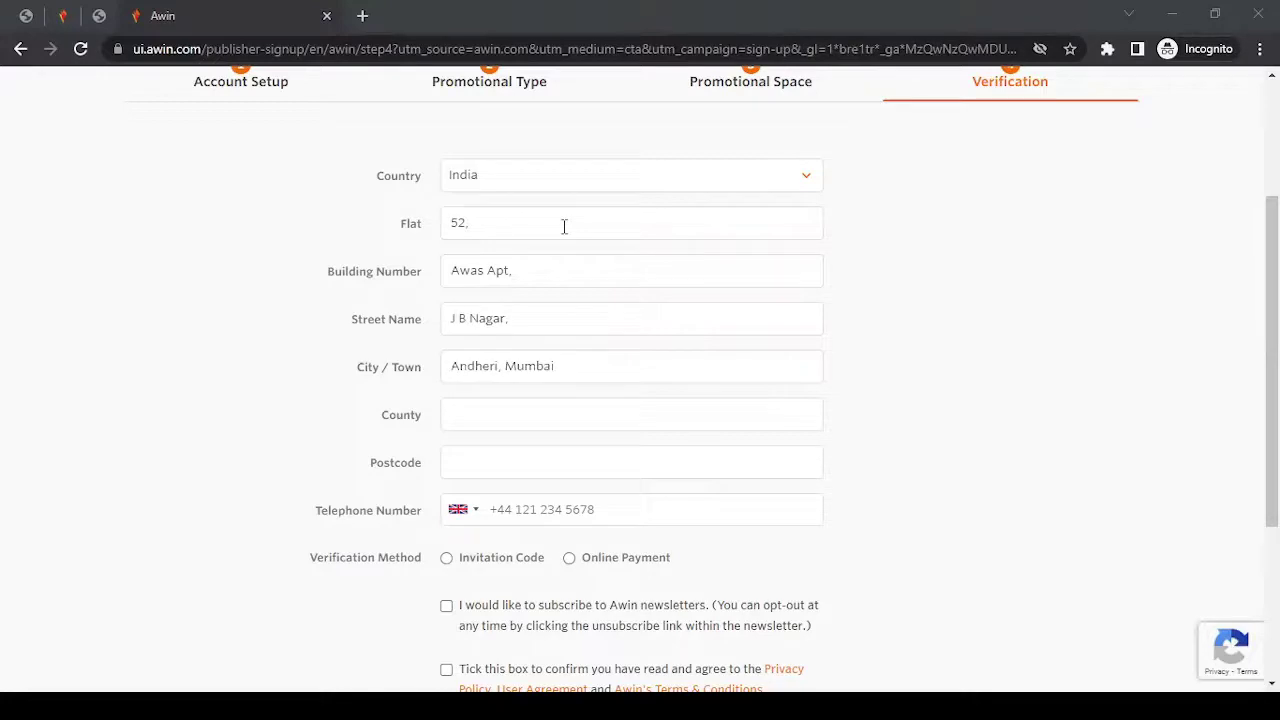
pyautogui.press('Tab')
pyautogui.write('Maharashtra')
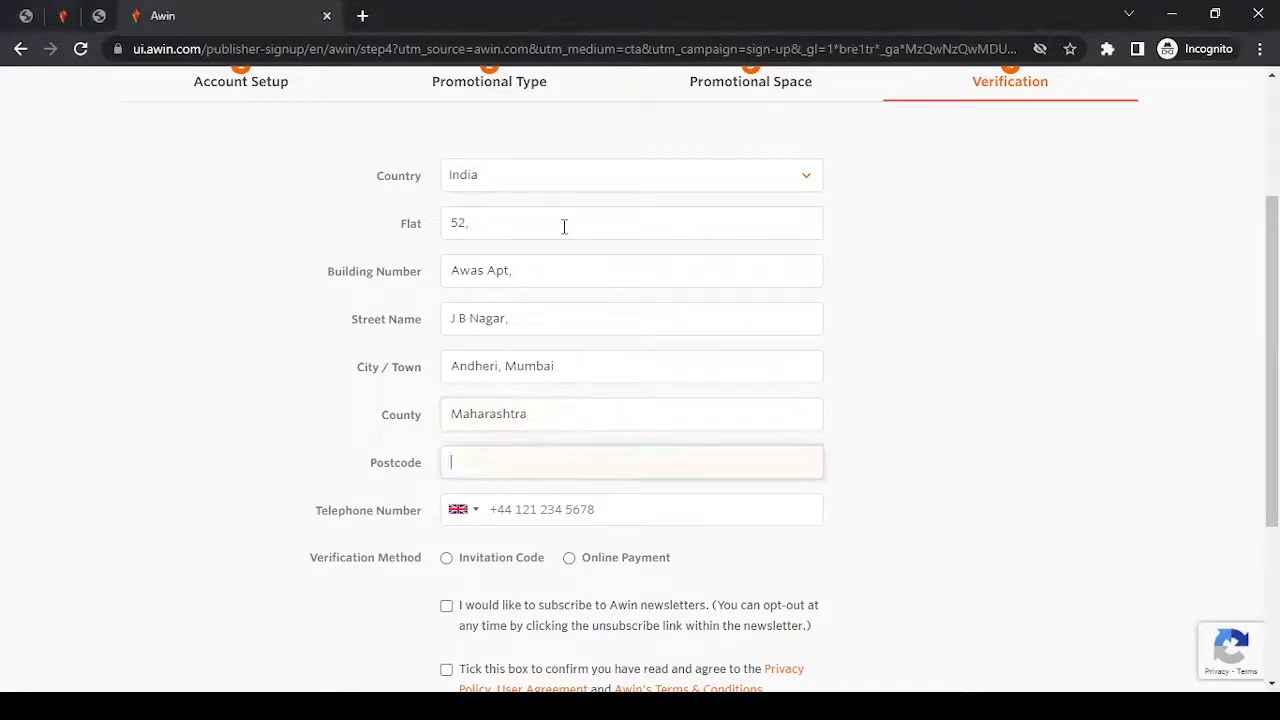
pyautogui.write('400059')
pyautogui.scroll(-2, 564, 226)
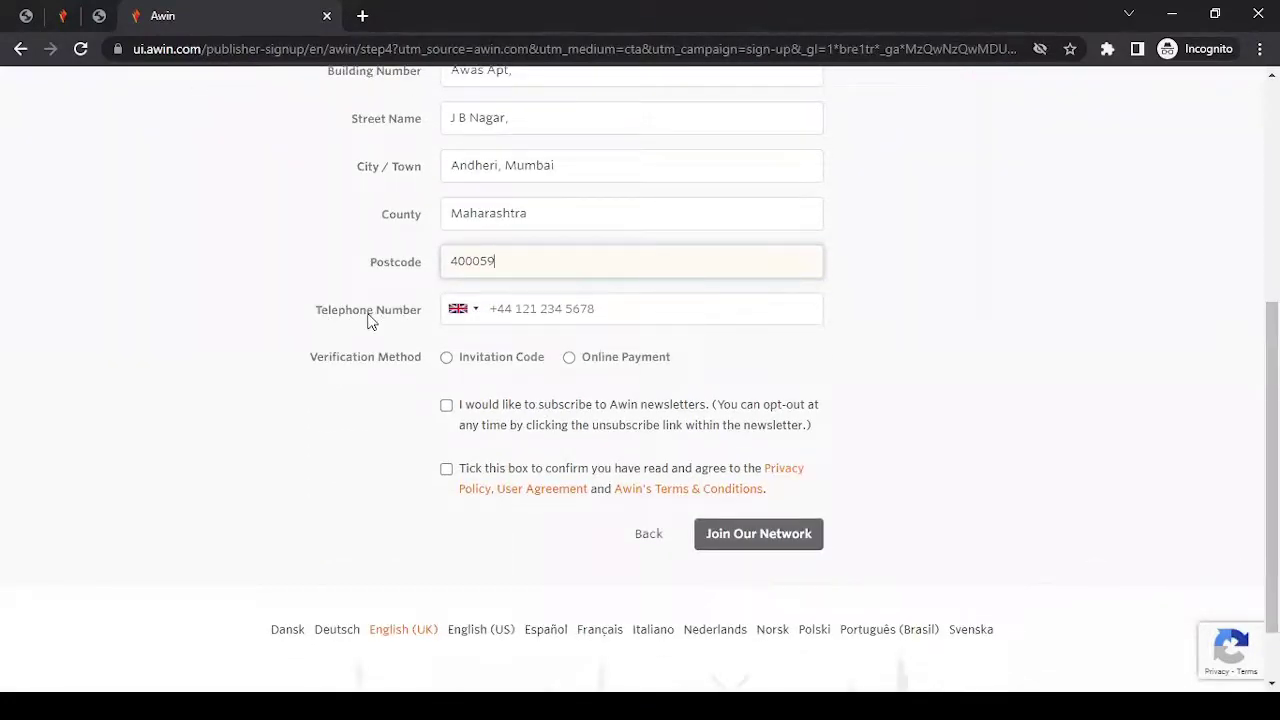
# Switch the Telephone Number flag from United Kingdom to India +91.
pyautogui.click(463, 316)
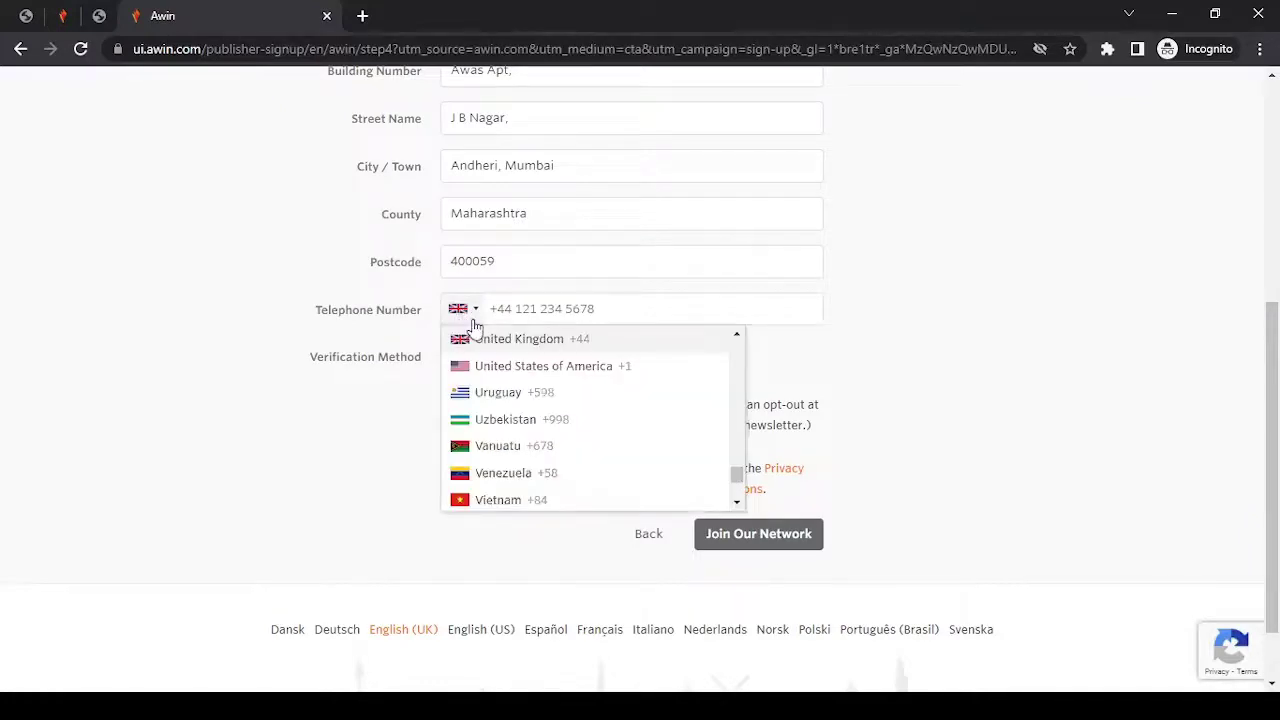
pyautogui.scroll(4, 736, 473)
pyautogui.scroll(7, 736, 470)
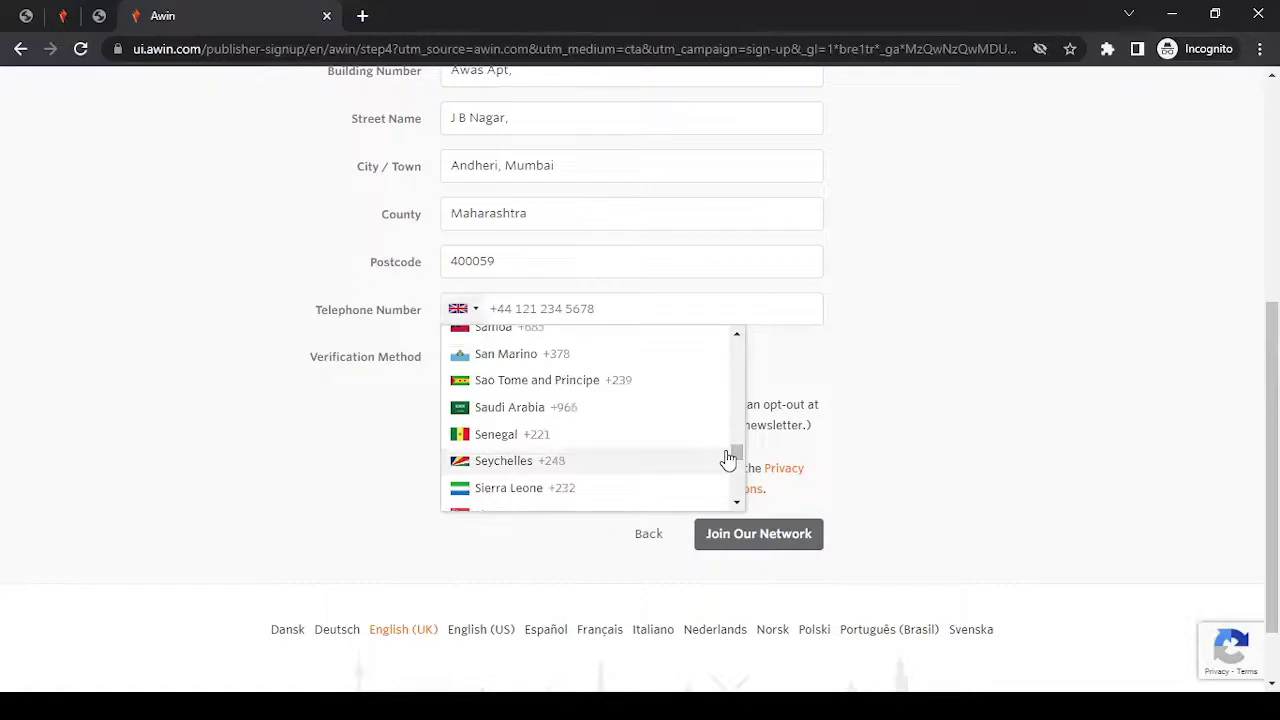
pyautogui.scroll(-10, 736, 470)
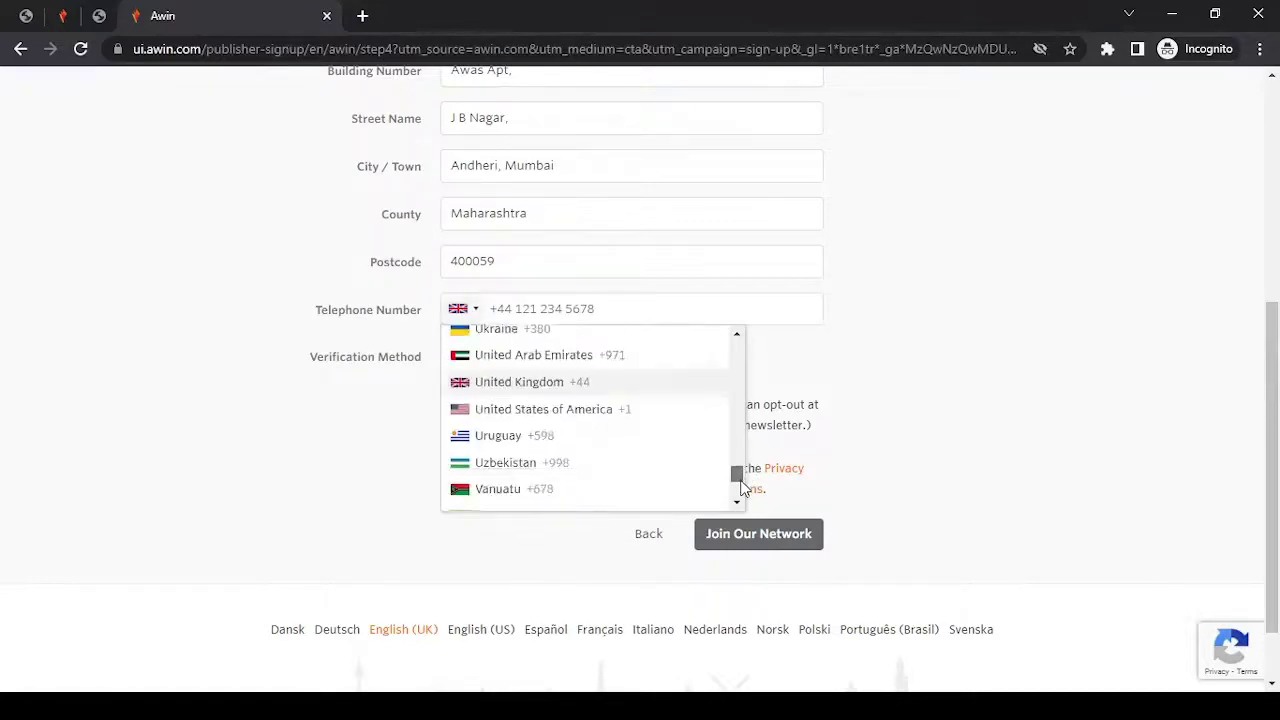
pyautogui.scroll(-3, 742, 486)
pyautogui.scroll(6, 742, 482)
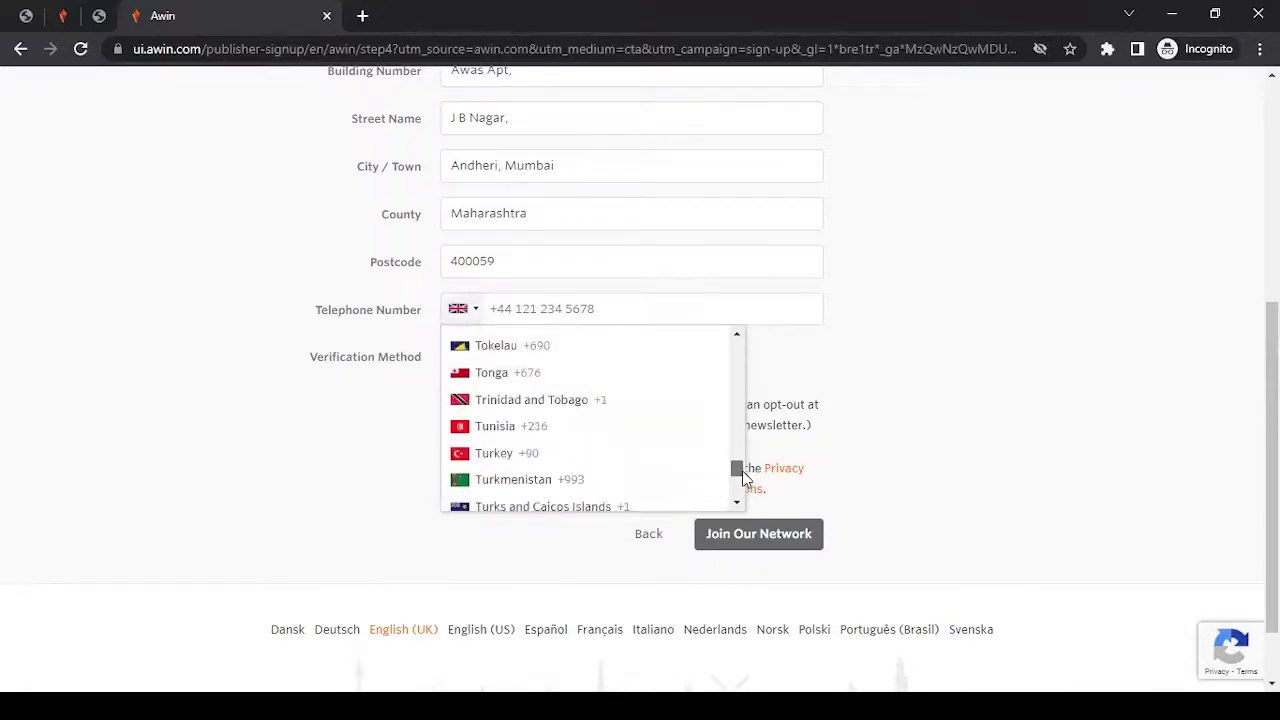
pyautogui.moveTo(742, 478); pyautogui.dragTo(742, 443)
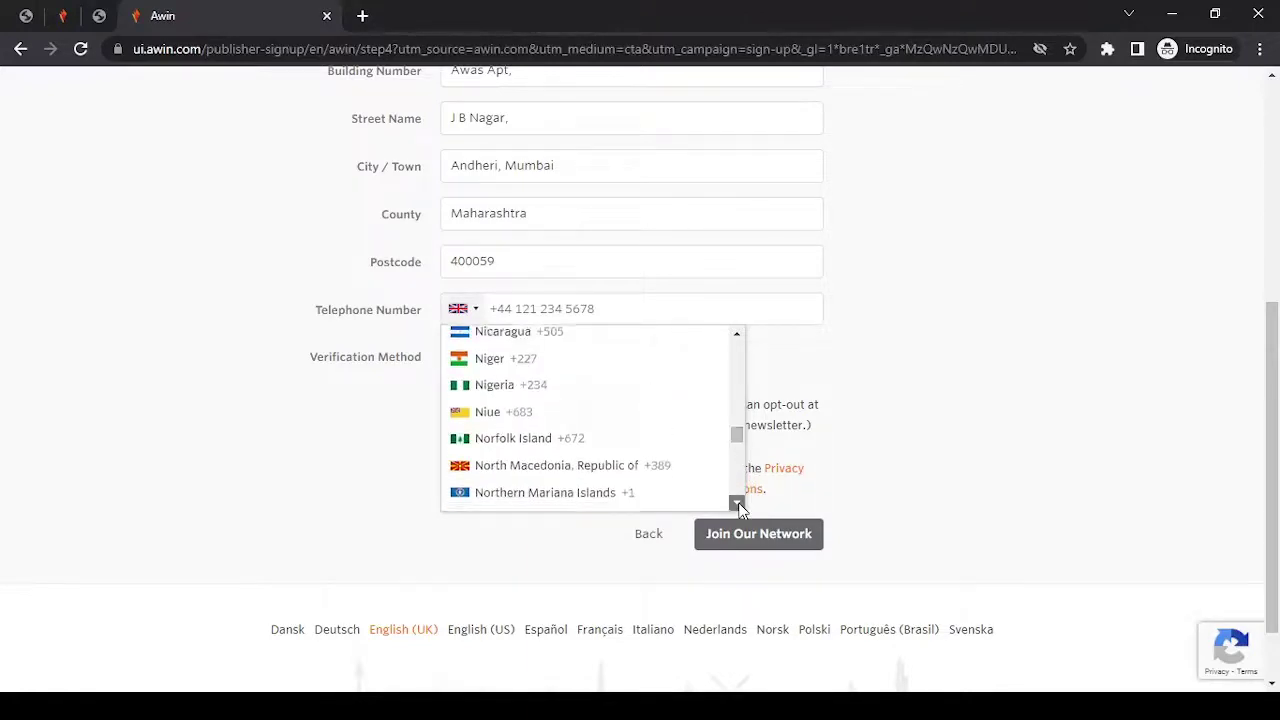
pyautogui.click(737, 503)
pyautogui.click(737, 503)
pyautogui.click(737, 503)
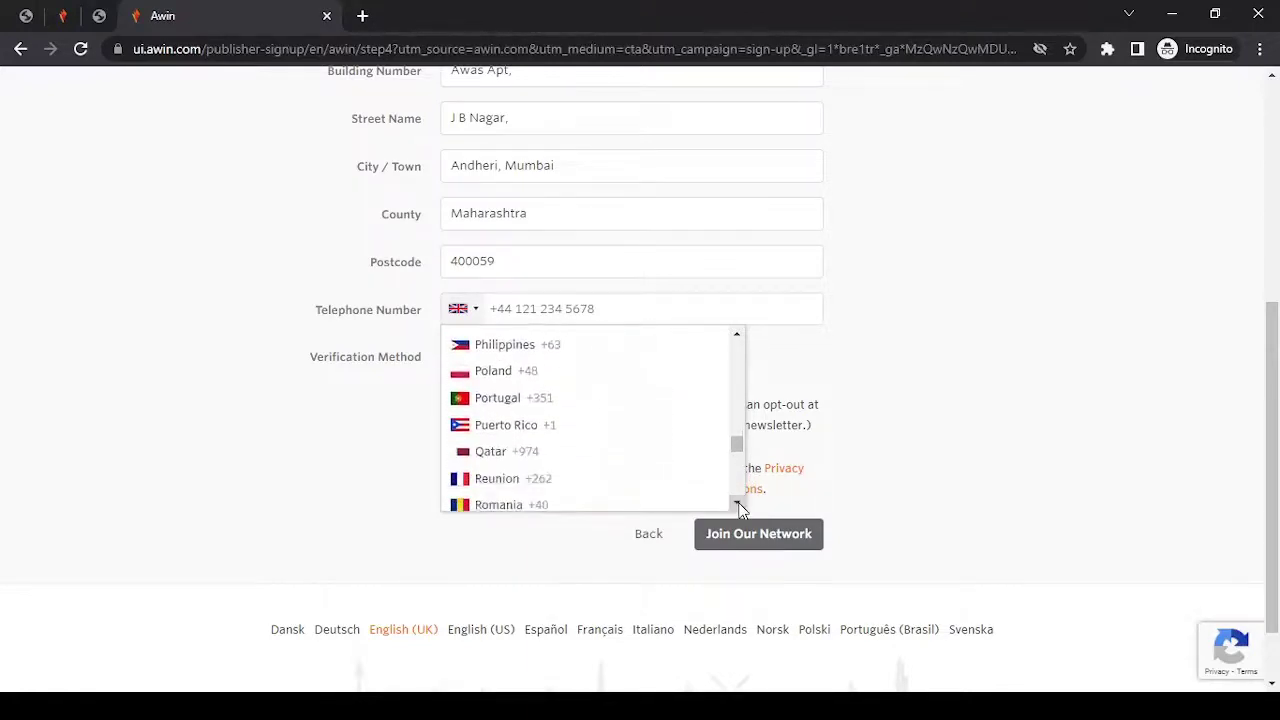
pyautogui.click(737, 503)
pyautogui.click(737, 503)
pyautogui.click(737, 503)
pyautogui.click(737, 503)
pyautogui.click(738, 504)
pyautogui.click(738, 504)
pyautogui.click(738, 504)
pyautogui.click(738, 504)
pyautogui.click(738, 504)
pyautogui.click(738, 504)
pyautogui.click(738, 504)
pyautogui.click(738, 504)
pyautogui.click(740, 504)
pyautogui.click(742, 504)
pyautogui.click(742, 504)
pyautogui.click(742, 504)
pyautogui.click(742, 504)
pyautogui.click(742, 504)
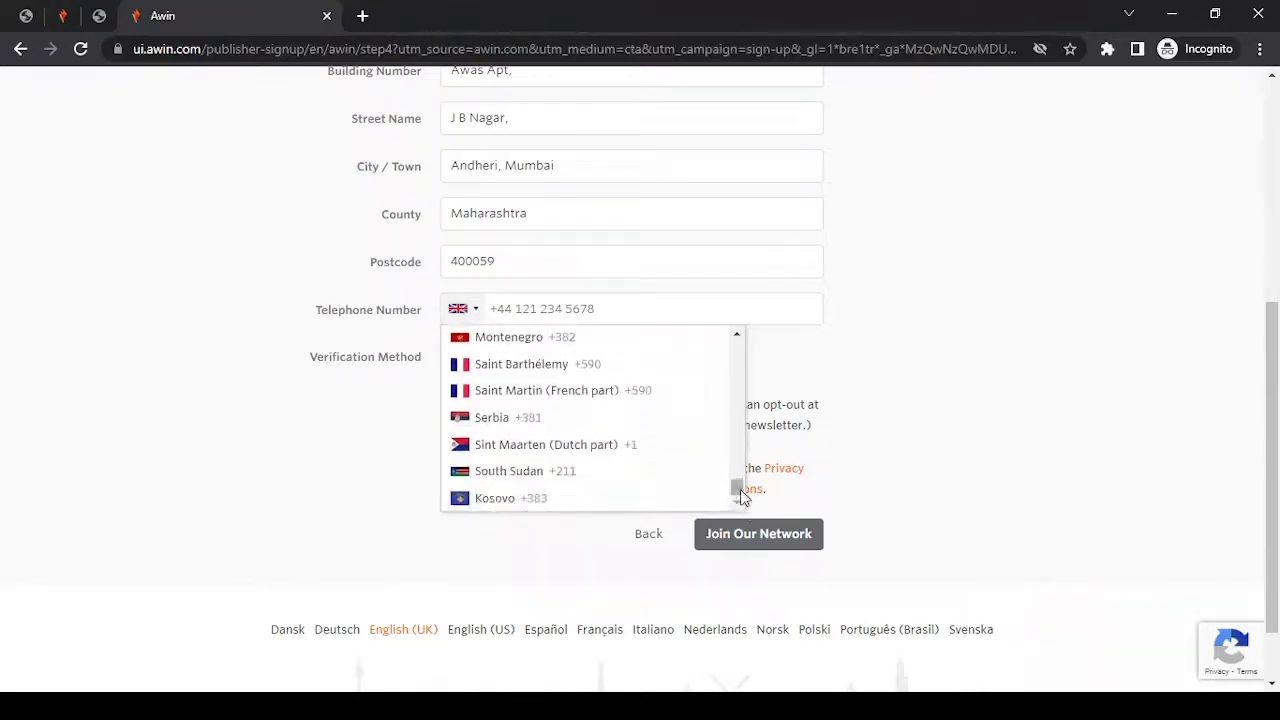
pyautogui.moveTo(737, 489); pyautogui.dragTo(743, 330)
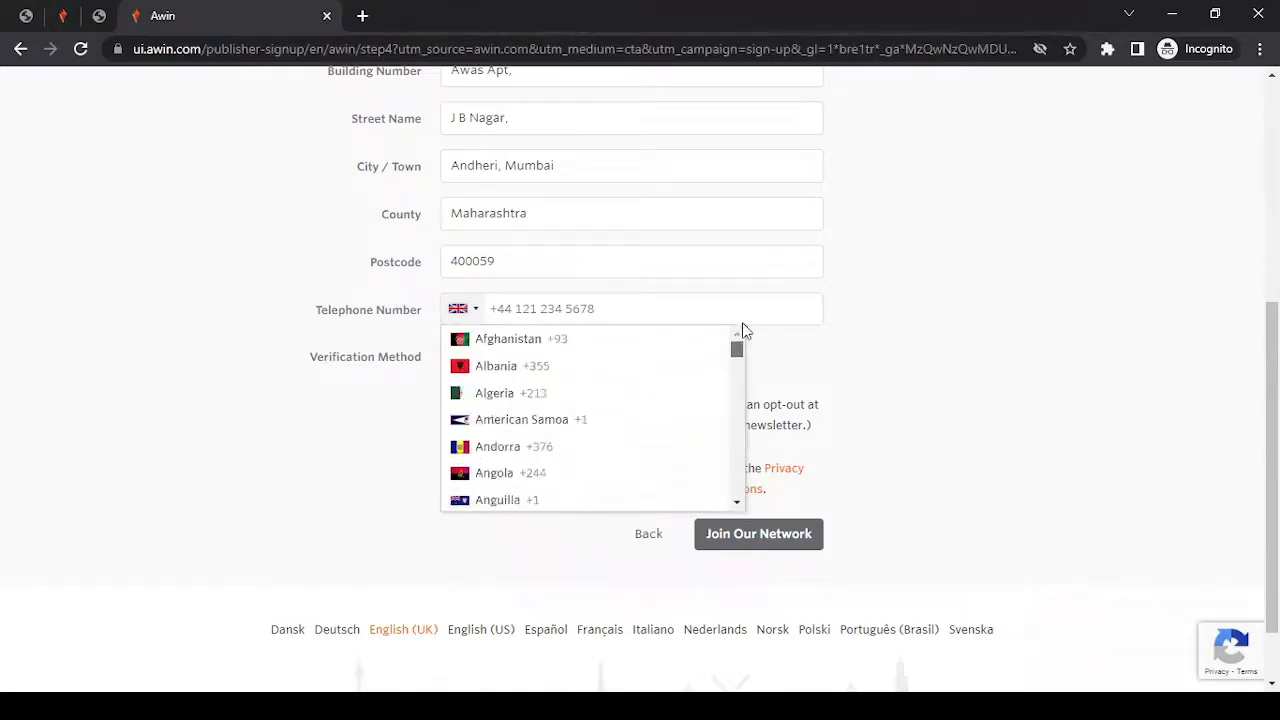
pyautogui.click(740, 504)
pyautogui.click(740, 504)
pyautogui.click(740, 504)
pyautogui.click(740, 504)
pyautogui.click(740, 504)
pyautogui.click(740, 504)
pyautogui.click(740, 504)
pyautogui.click(740, 504)
pyautogui.click(740, 504)
pyautogui.click(740, 504)
pyautogui.click(740, 504)
pyautogui.click(740, 504)
pyautogui.click(740, 504)
pyautogui.click(740, 504)
pyautogui.click(740, 504)
pyautogui.click(738, 504)
pyautogui.click(738, 504)
pyautogui.click(738, 504)
pyautogui.click(738, 504)
pyautogui.click(738, 504)
pyautogui.click(738, 504)
pyautogui.click(738, 504)
pyautogui.click(738, 504)
pyautogui.click(738, 504)
pyautogui.click(738, 504)
pyautogui.click(738, 504)
pyautogui.click(738, 504)
pyautogui.click(738, 504)
pyautogui.click(738, 504)
pyautogui.click(738, 504)
pyautogui.click(738, 504)
pyautogui.click(738, 504)
pyautogui.click(738, 504)
pyautogui.click(738, 504)
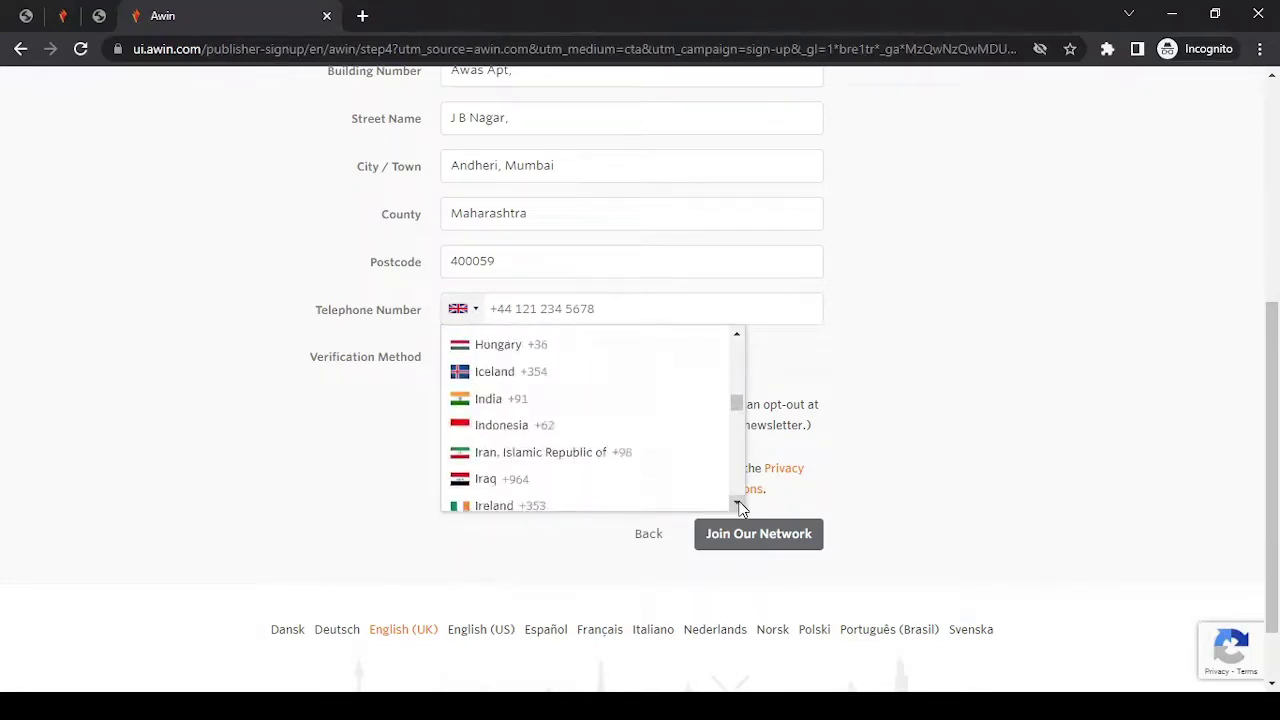
pyautogui.click(511, 401)
pyautogui.click(618, 310)
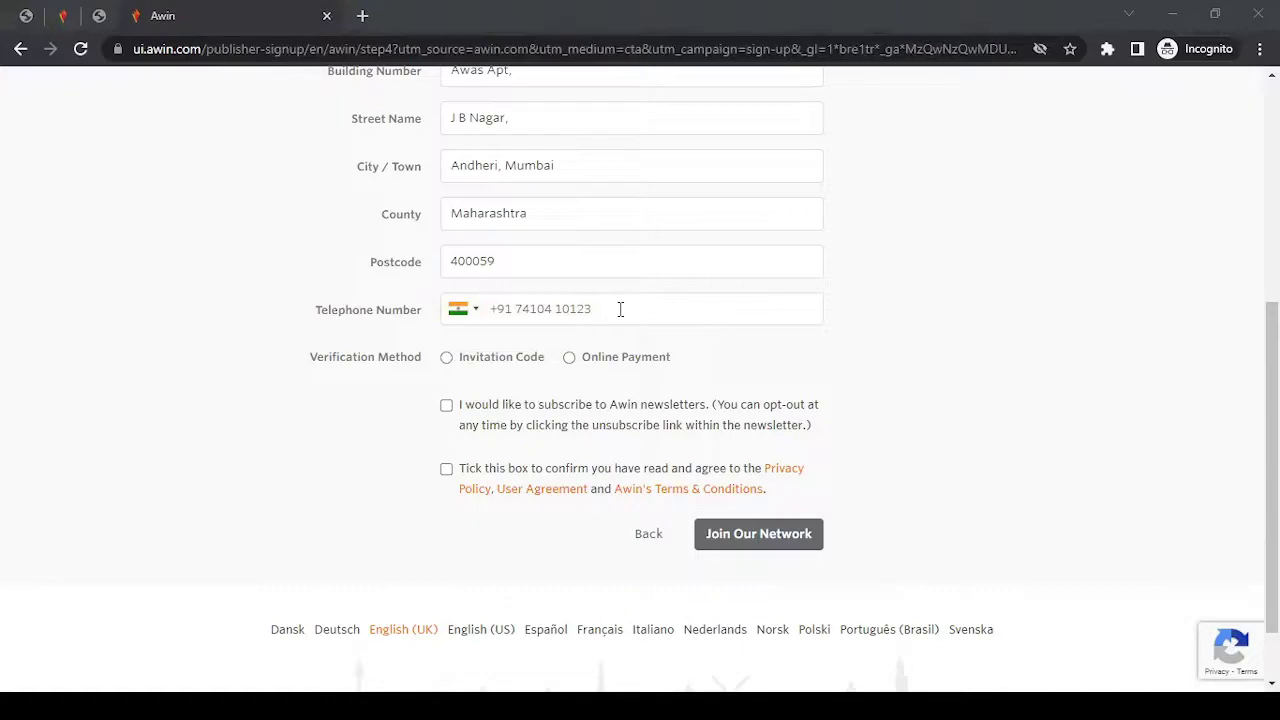
# Choose Online Payment as the verification method instead of invitation code.
pyautogui.click(220, 414)
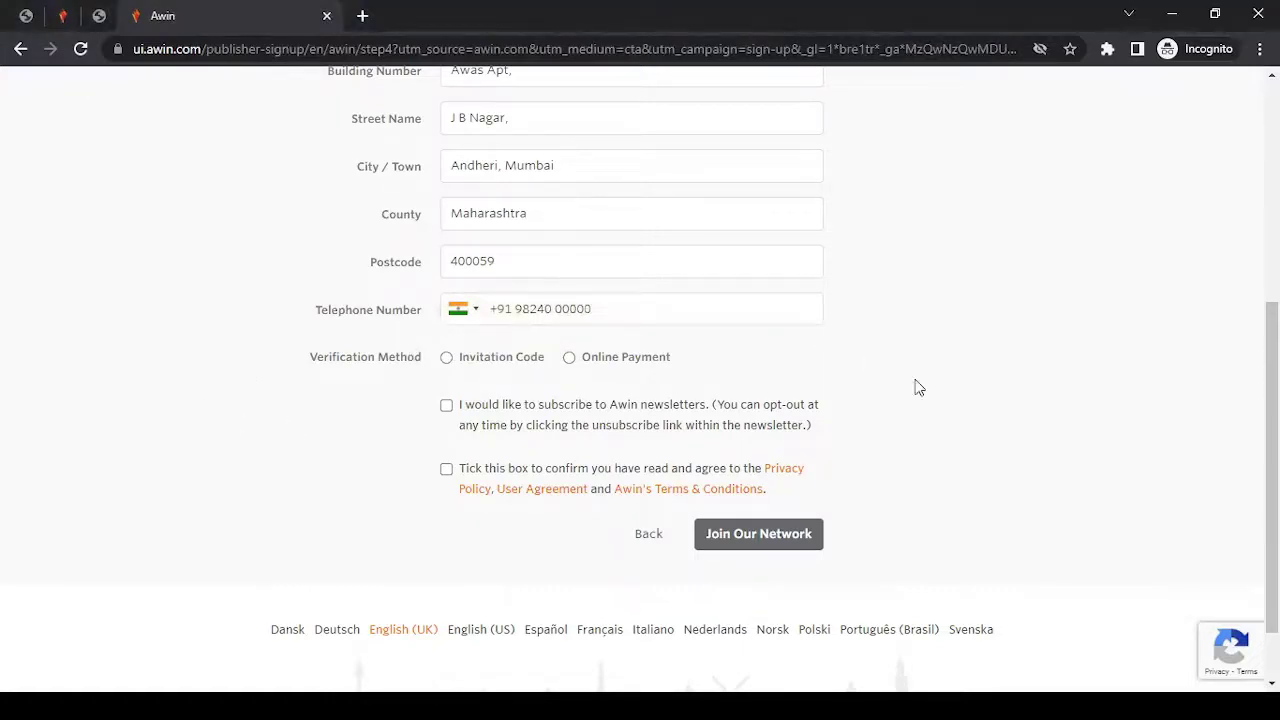
pyautogui.scroll(-1, 1272, 470)
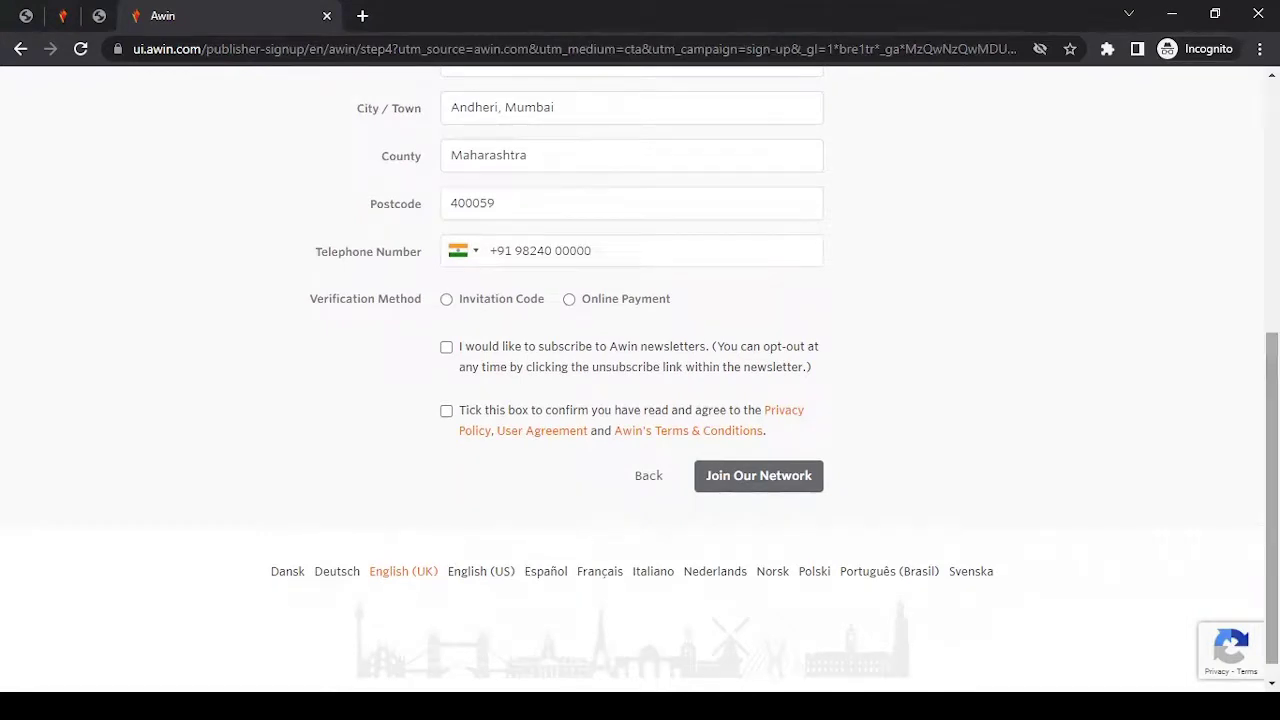
pyautogui.click(446, 300)
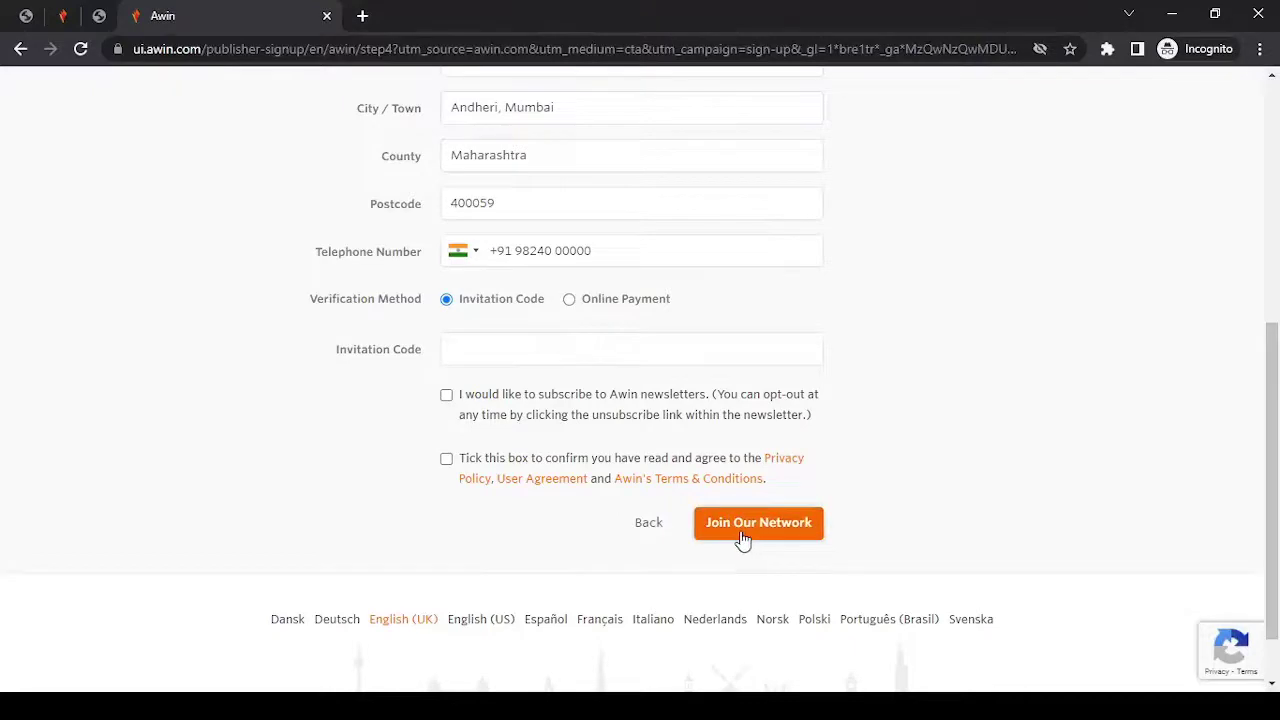
pyautogui.click(570, 300)
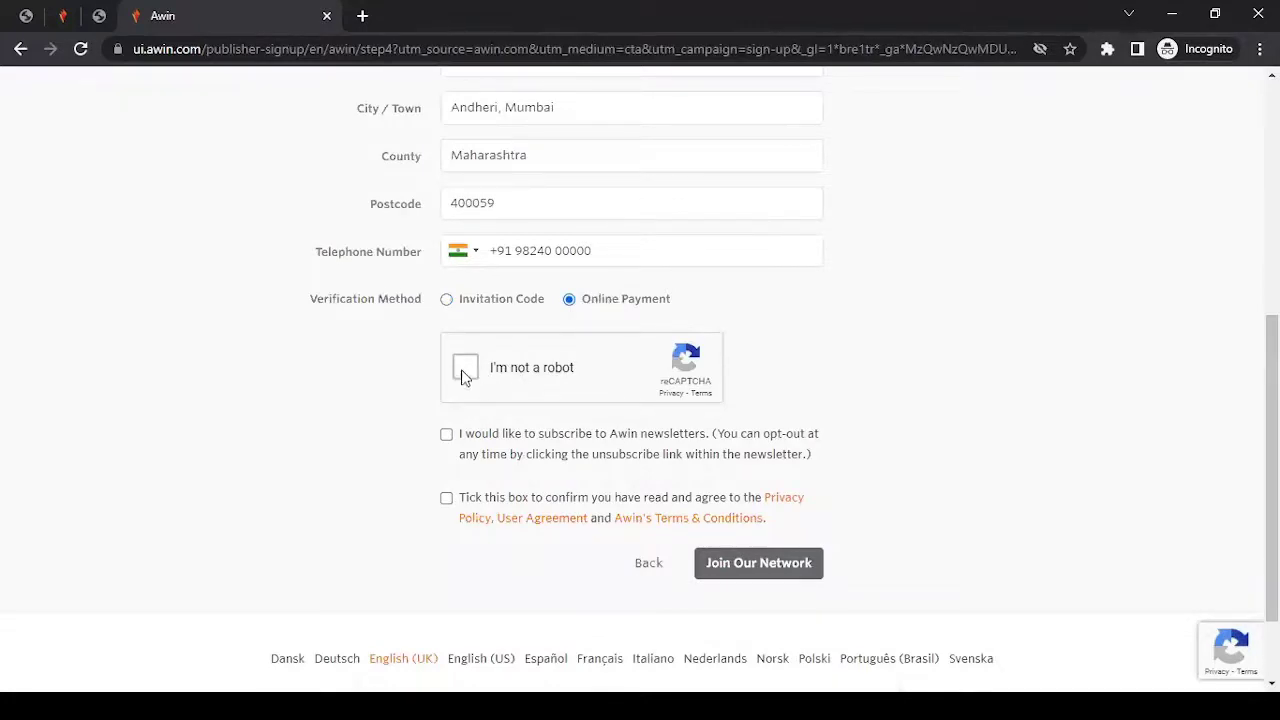
# Tick the reCAPTCHA and newsletter boxes, then submit with Join Our Network.
pyautogui.click(468, 372)
pyautogui.click(446, 435)
pyautogui.click(757, 562)
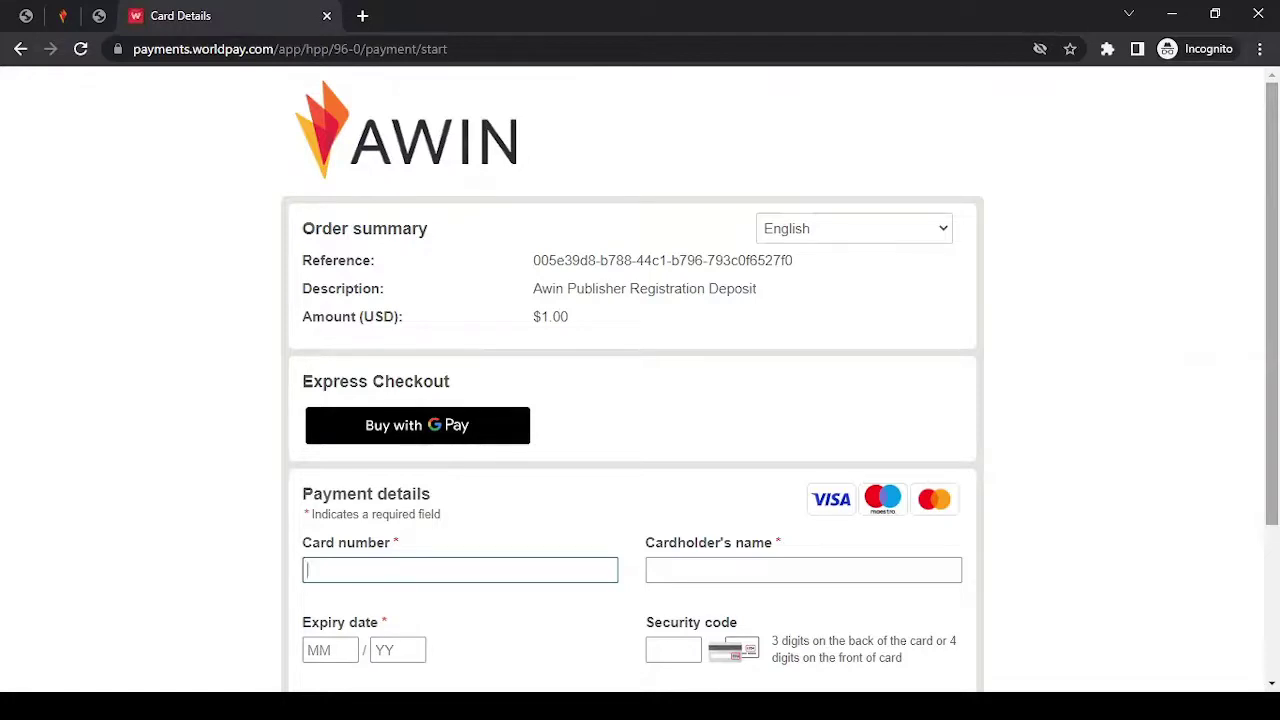
pyautogui.scroll(-2, 676, 254)
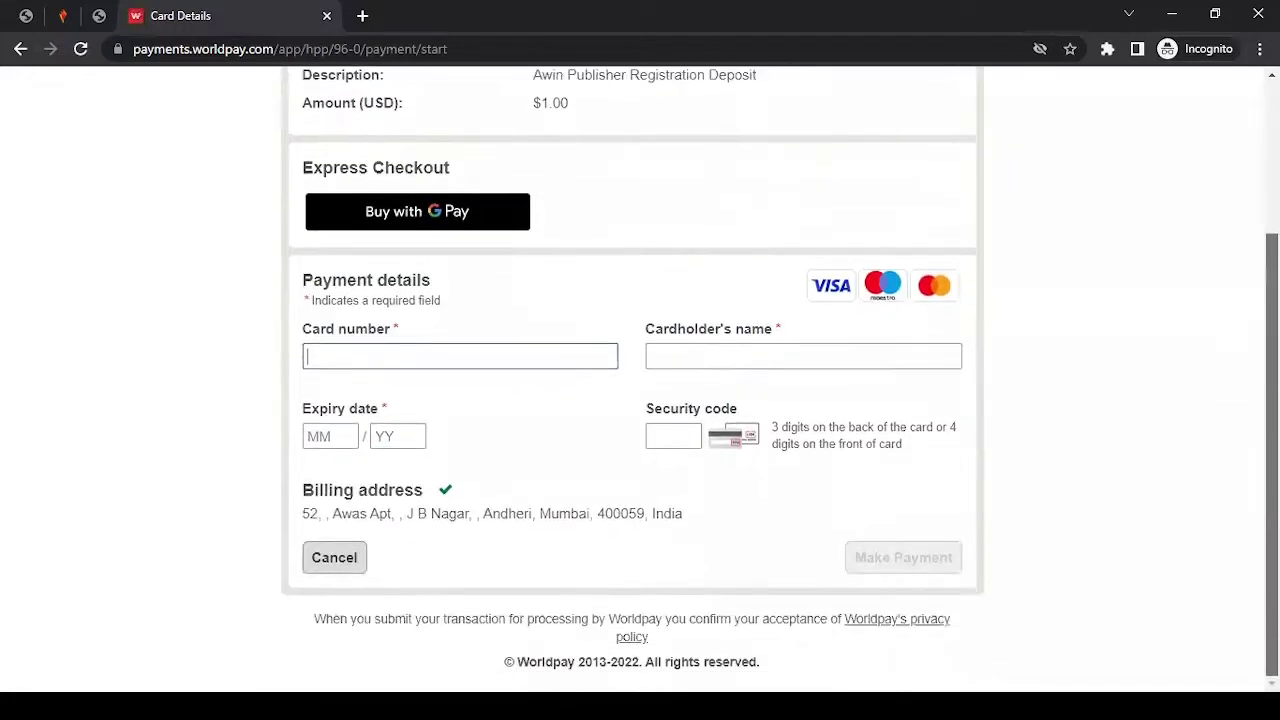
pyautogui.moveTo(580, 195); pyautogui.dragTo(515, 197)
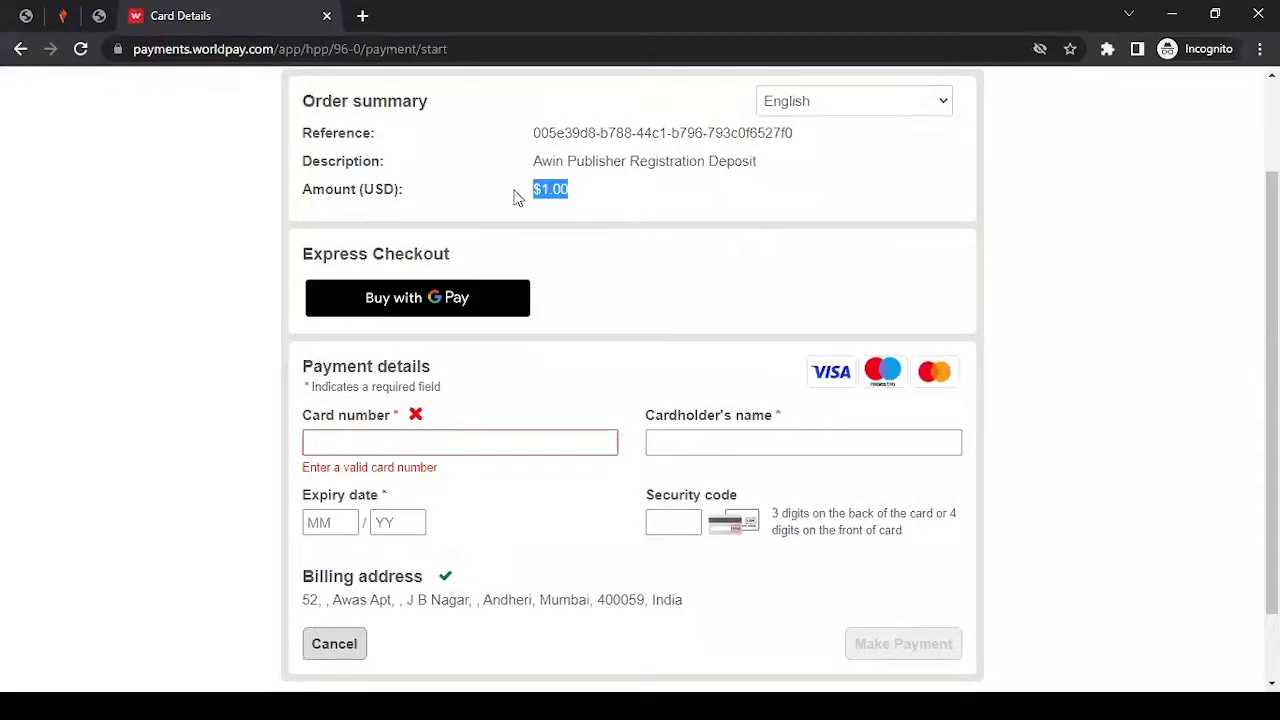
pyautogui.click(655, 200)
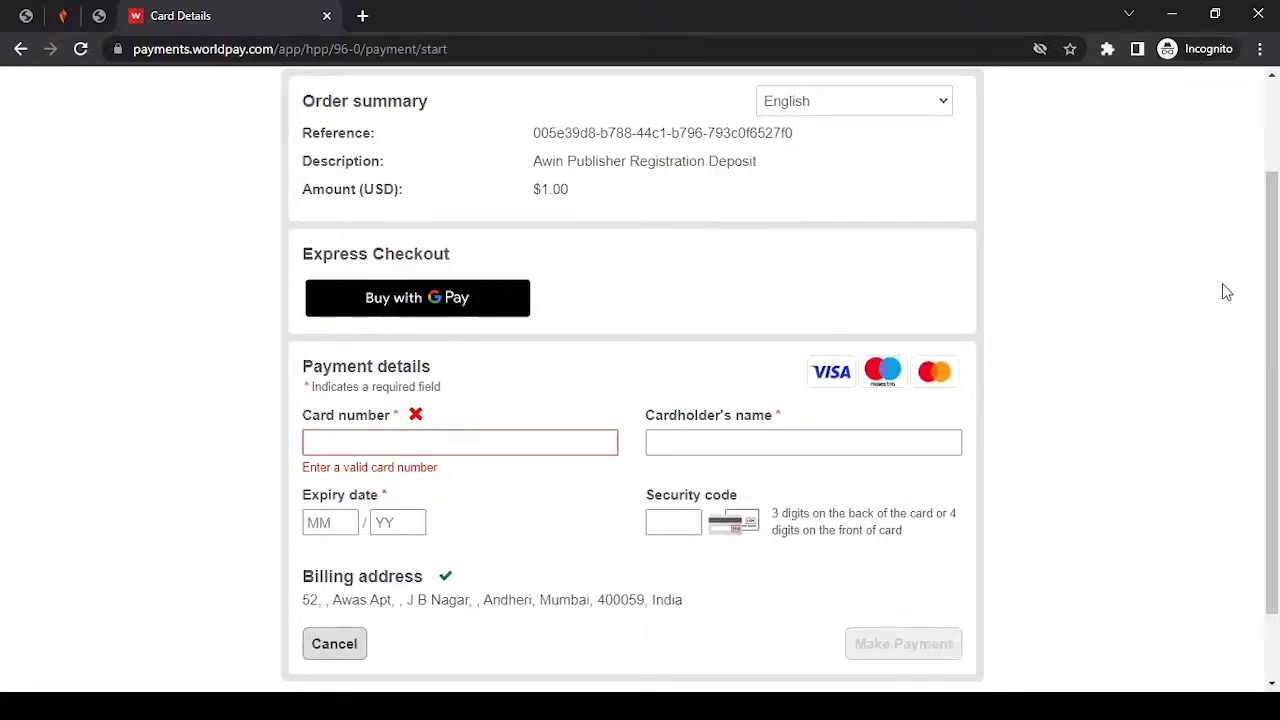
pyautogui.moveTo(1272, 390); pyautogui.dragTo(1272, 313)
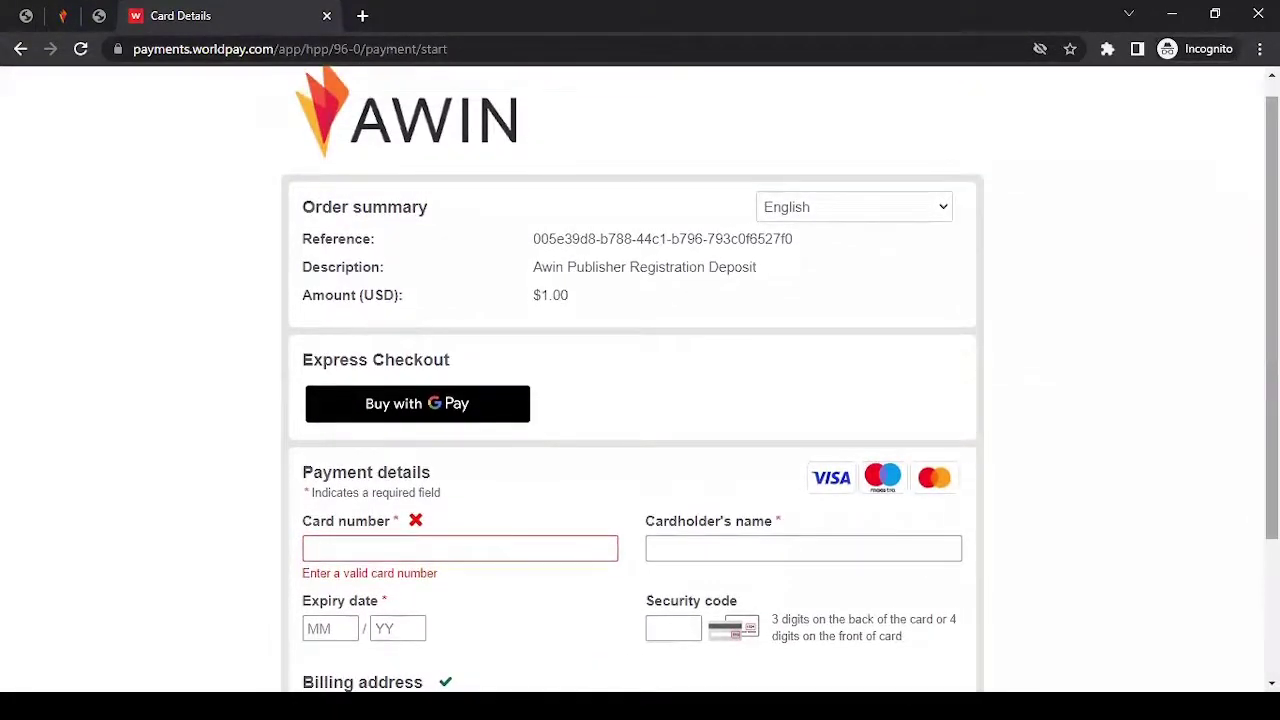
pyautogui.moveTo(1272, 319); pyautogui.dragTo(1272, 305)
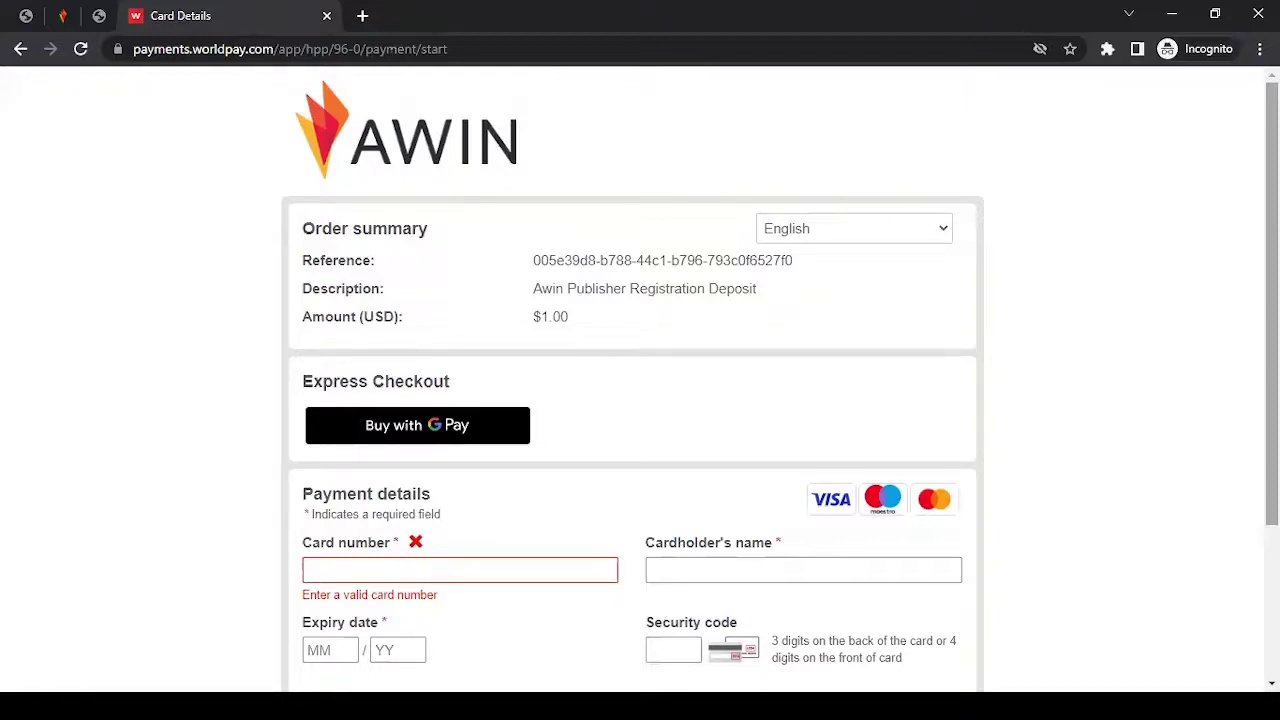
# Leave the Worldpay card page and show the awin.com/gb home page.
pyautogui.click(63, 17)
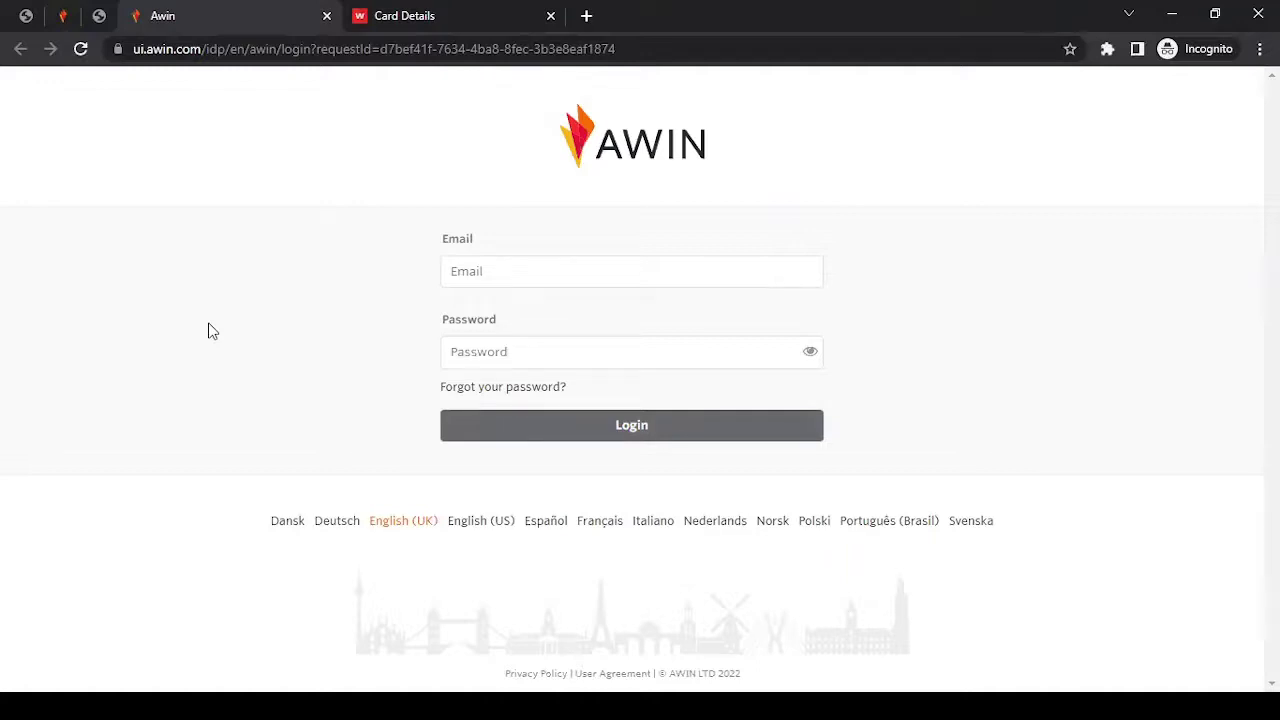
pyautogui.click(63, 14)
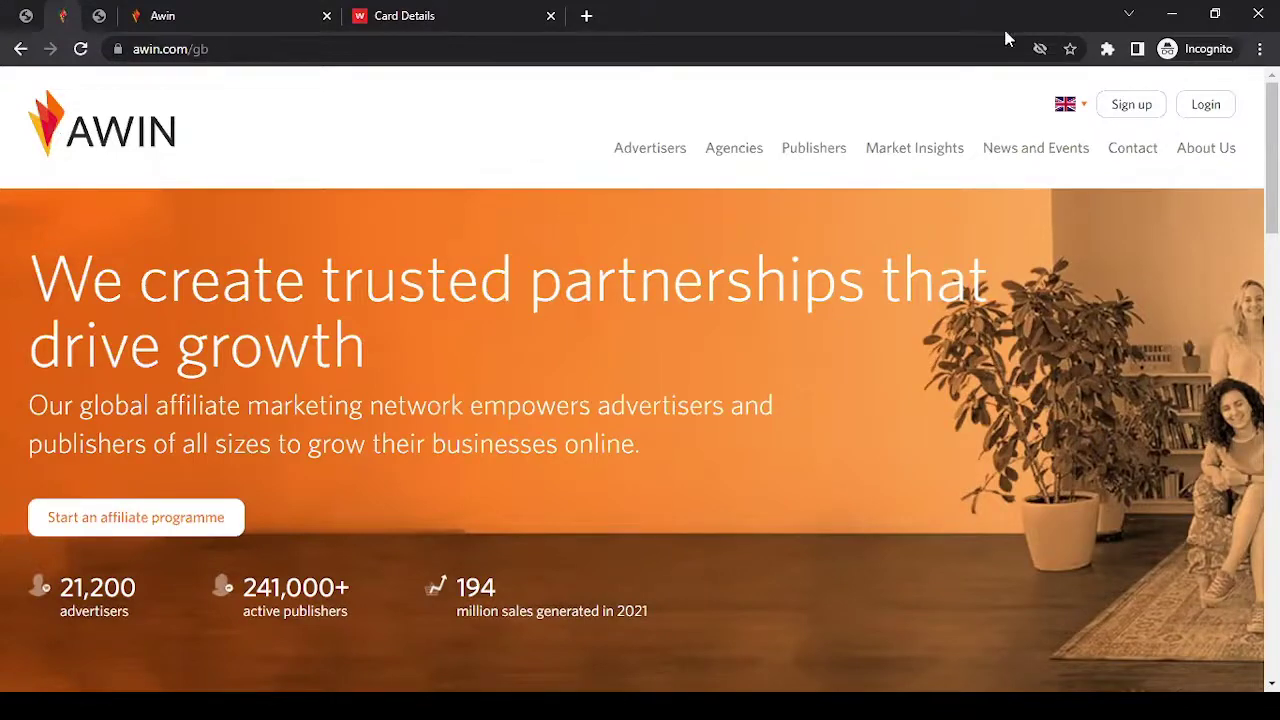
# Follow the Help Centre for Publishers link in the homepage footer.
pyautogui.scroll(-15, 640, 380)
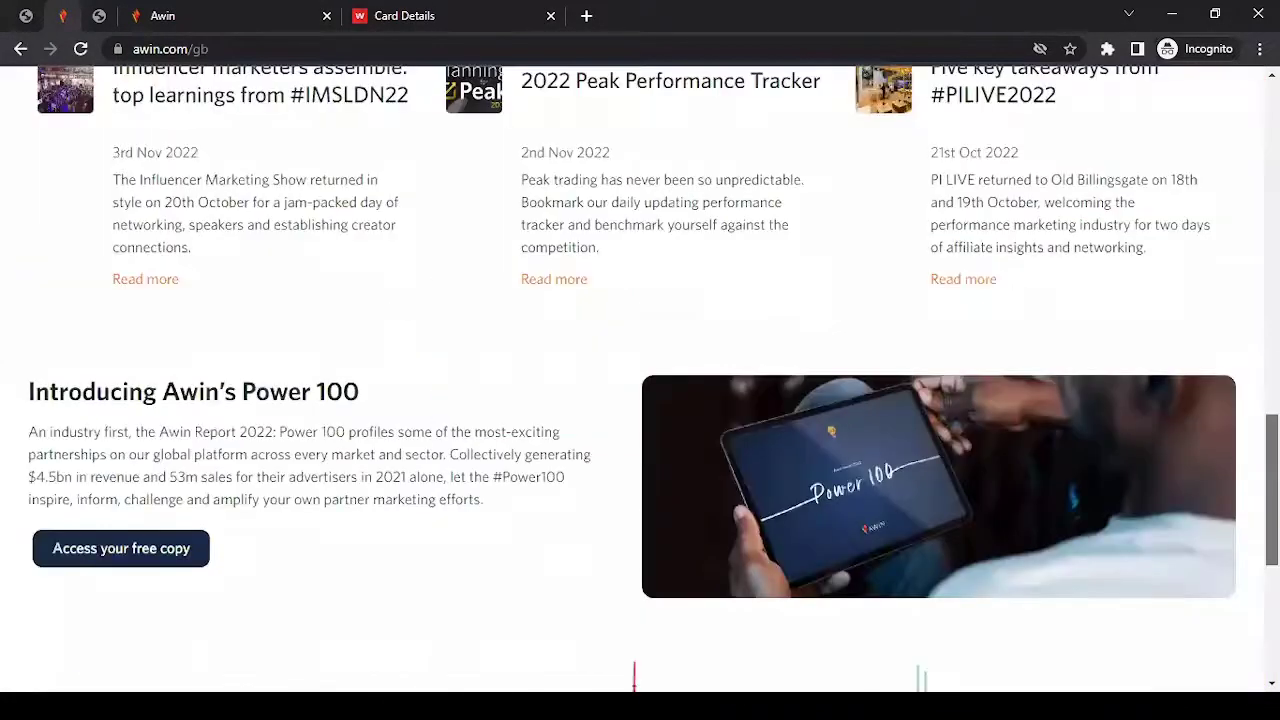
pyautogui.scroll(-1, 640, 380)
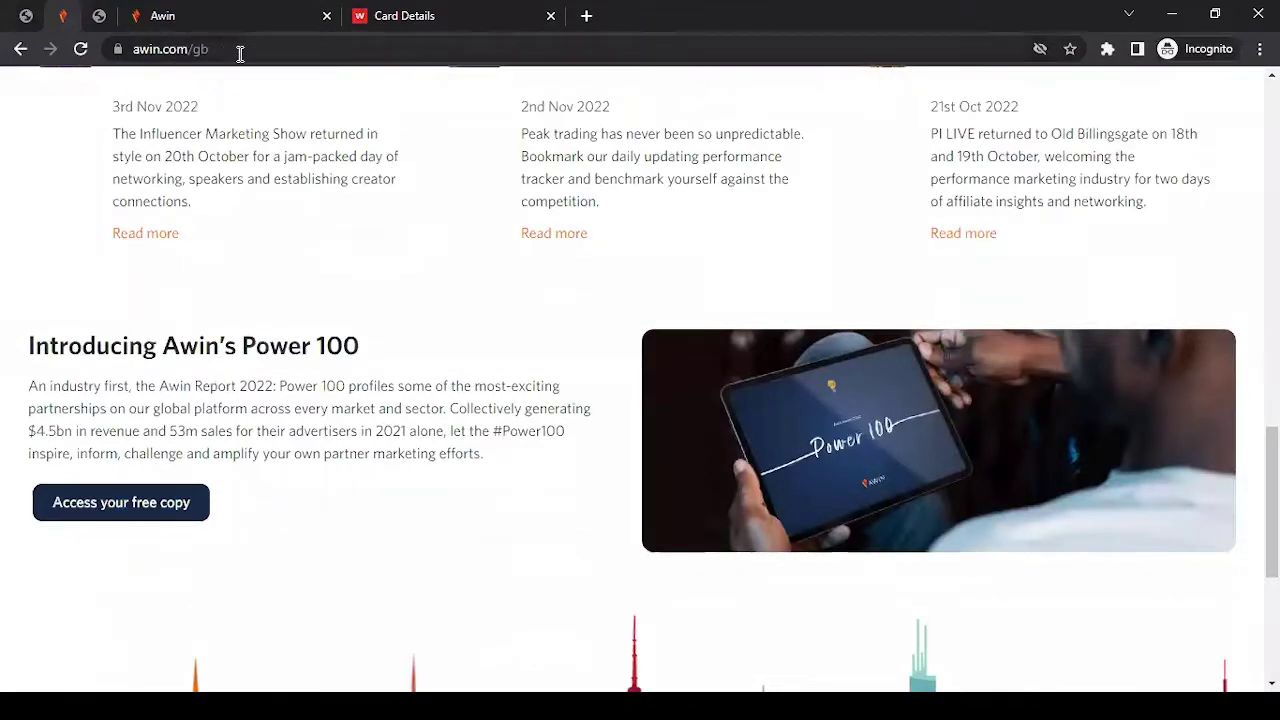
pyautogui.scroll(-4, 1272, 500)
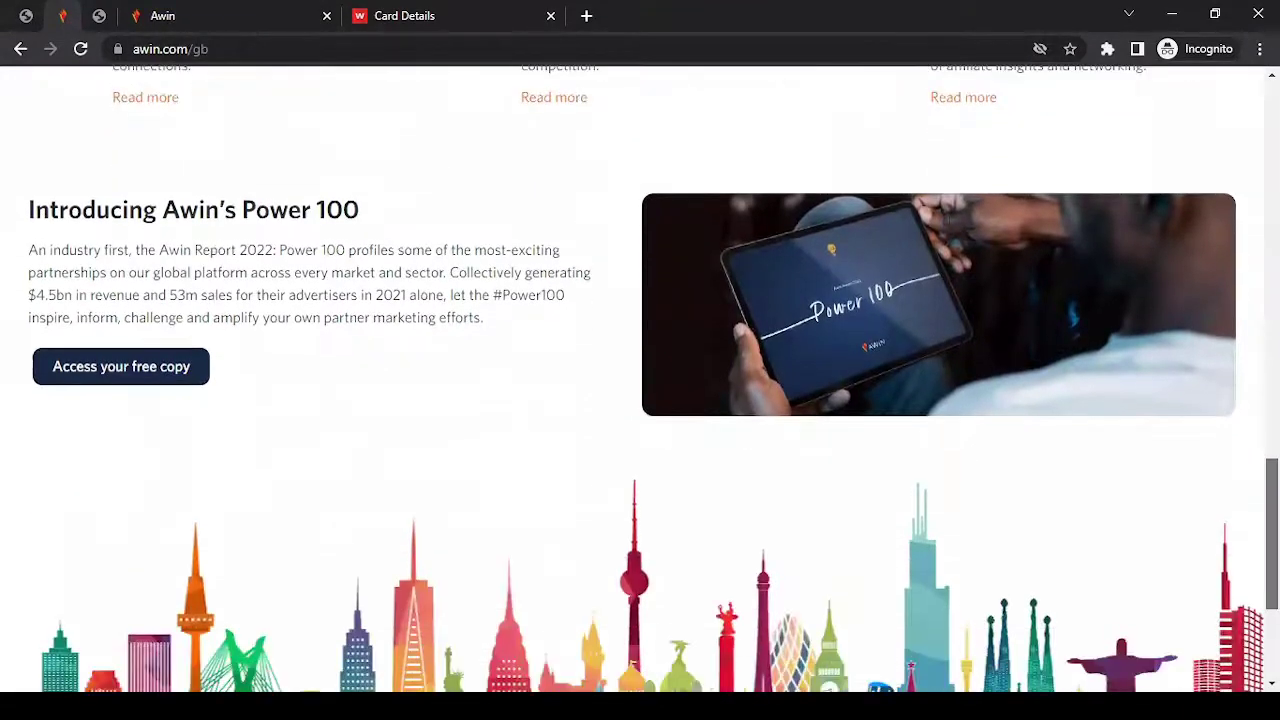
pyautogui.scroll(-1, 1206, 646)
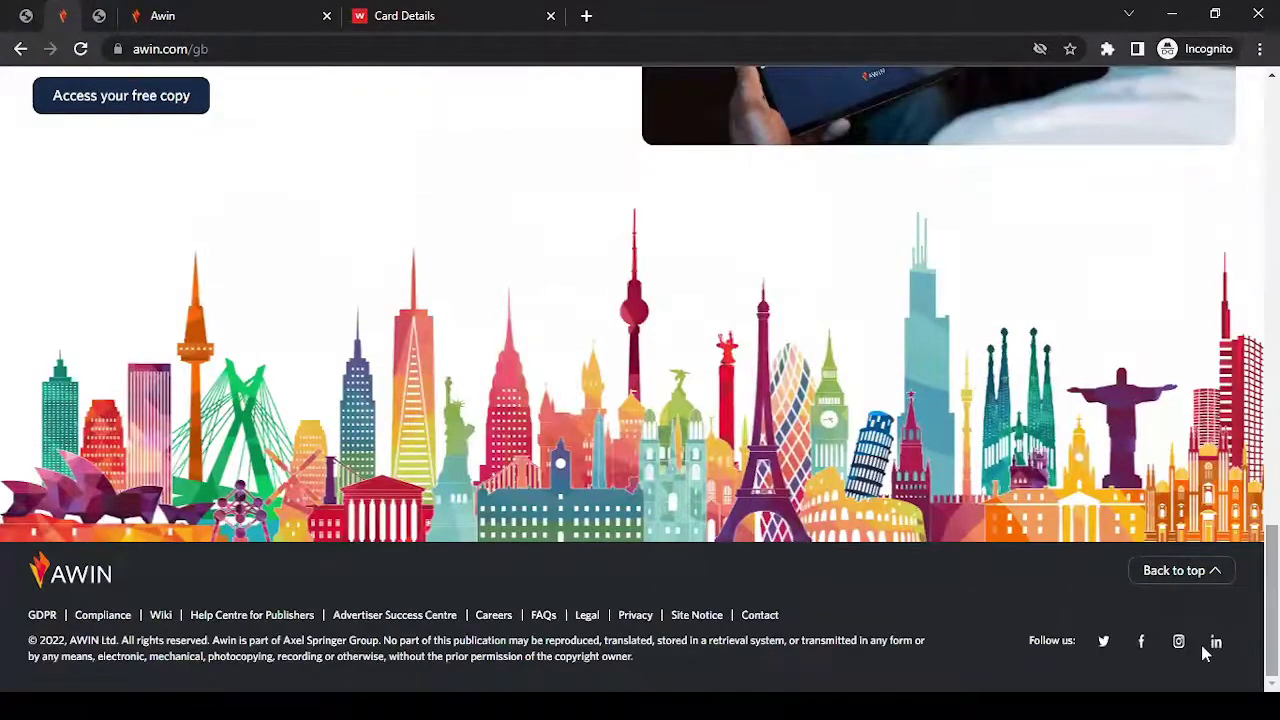
pyautogui.click(250, 628)
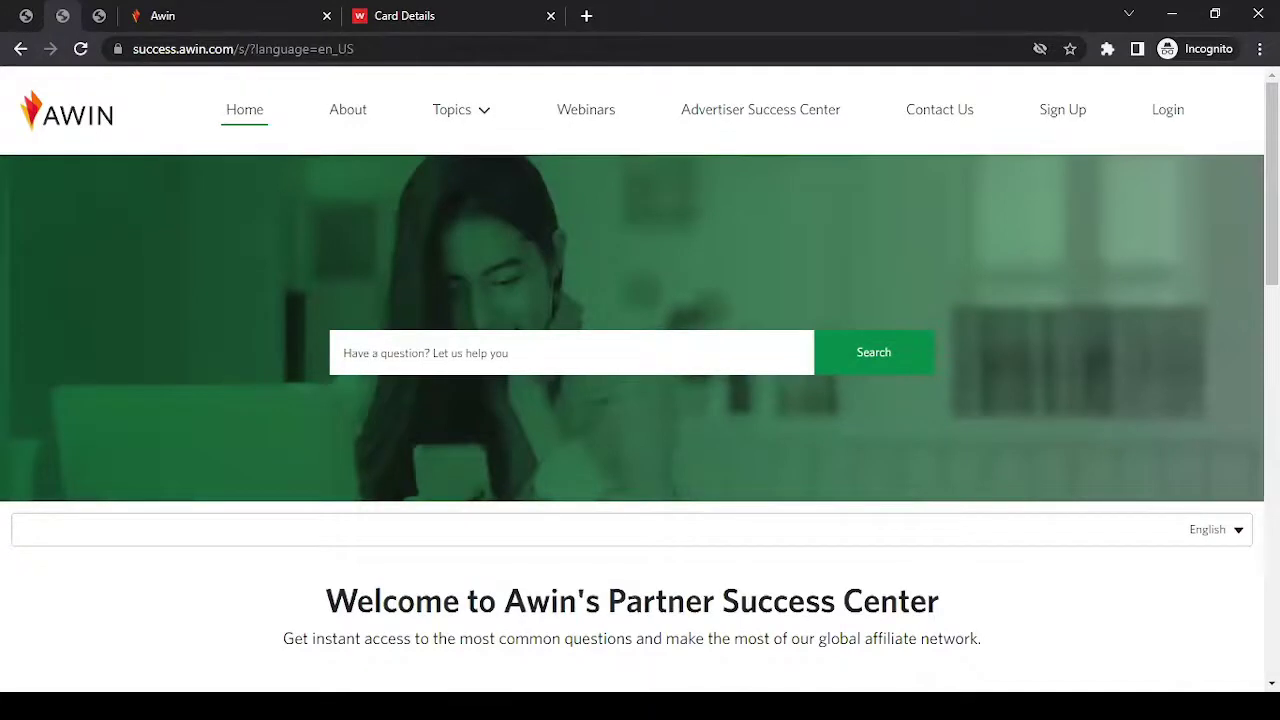
# Scroll through the Success Center's category tiles and Trending Articles, then back to the top.
pyautogui.scroll(-1, 640, 387)
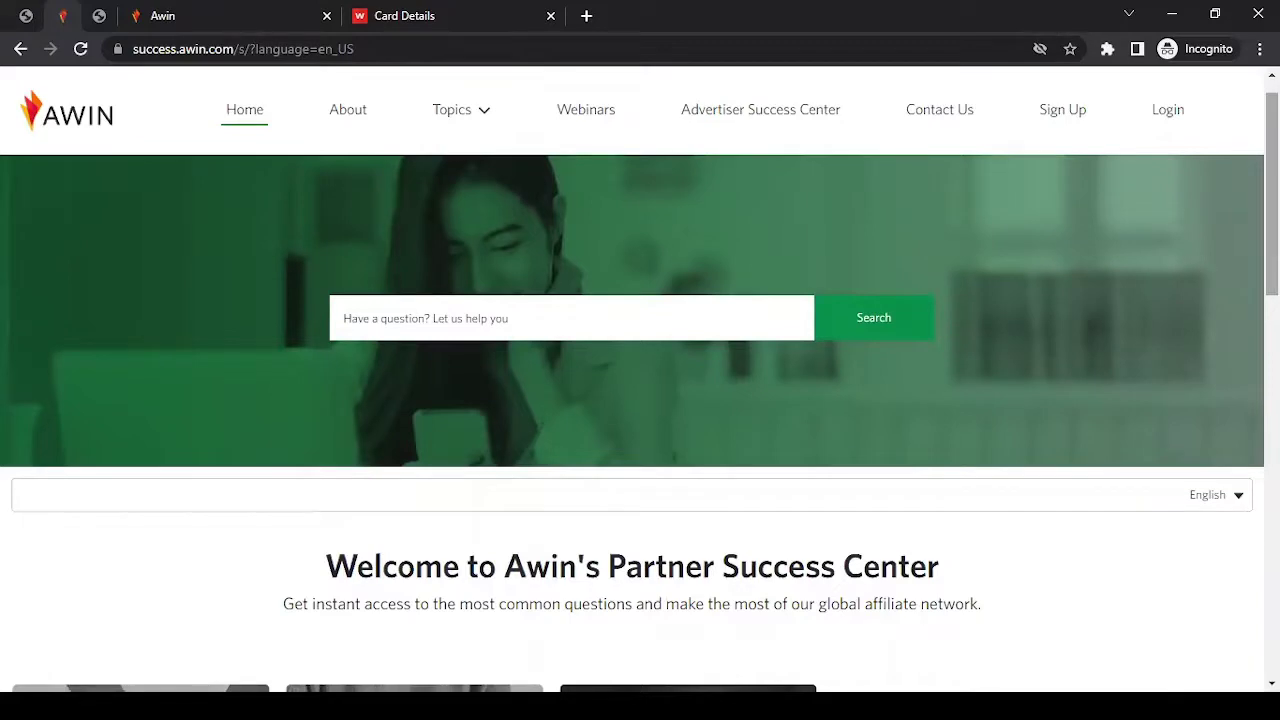
pyautogui.scroll(-3, 640, 400)
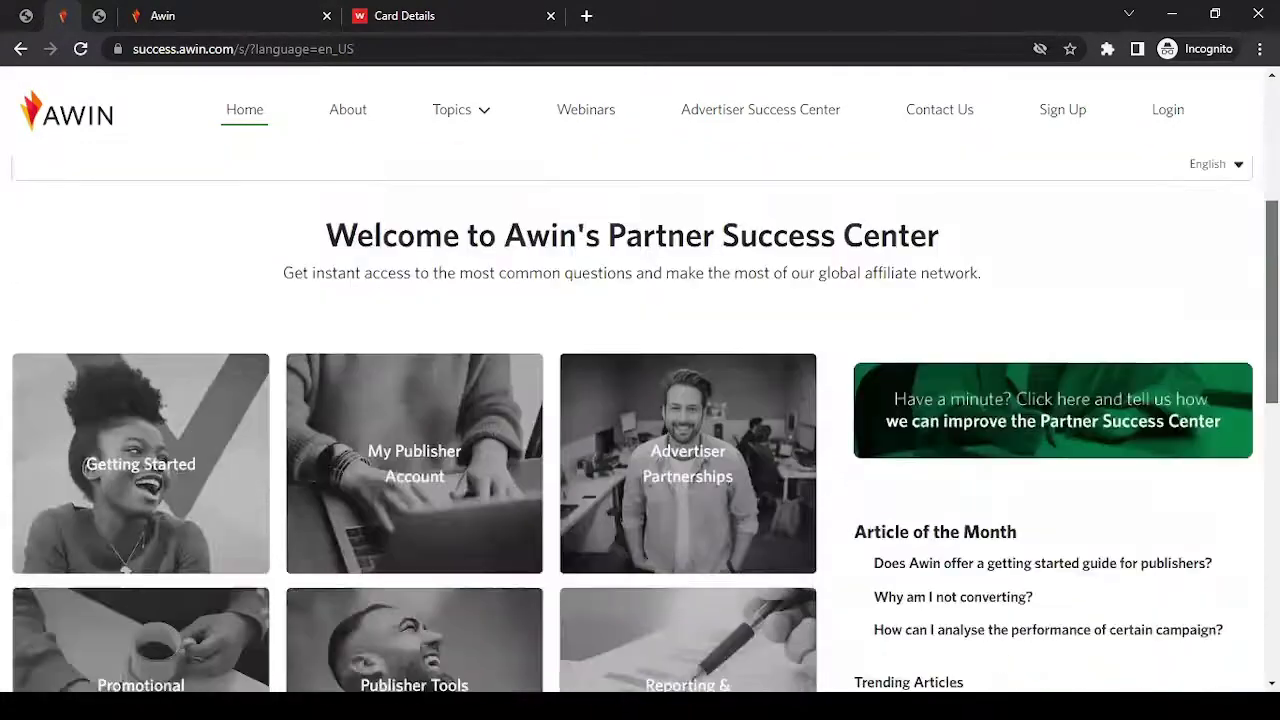
pyautogui.scroll(-2, 640, 420)
pyautogui.scroll(-1, 640, 420)
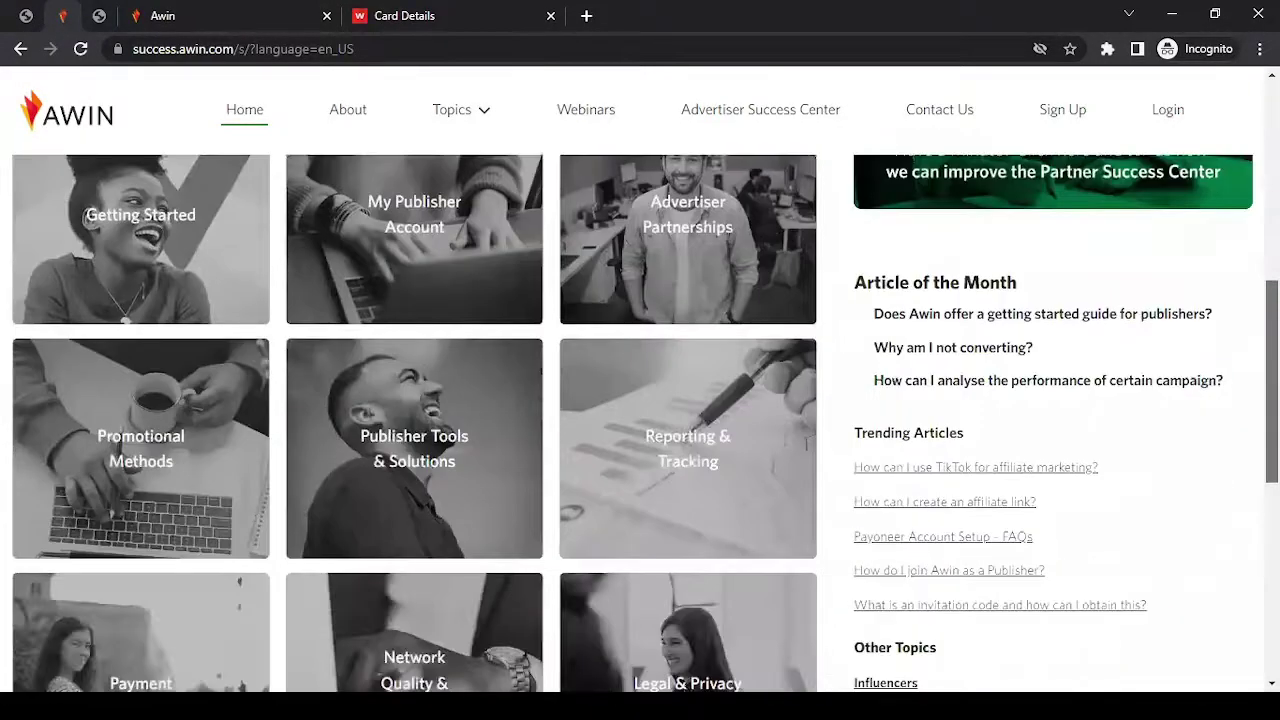
pyautogui.scroll(-4, 640, 420)
pyautogui.scroll(5, 640, 420)
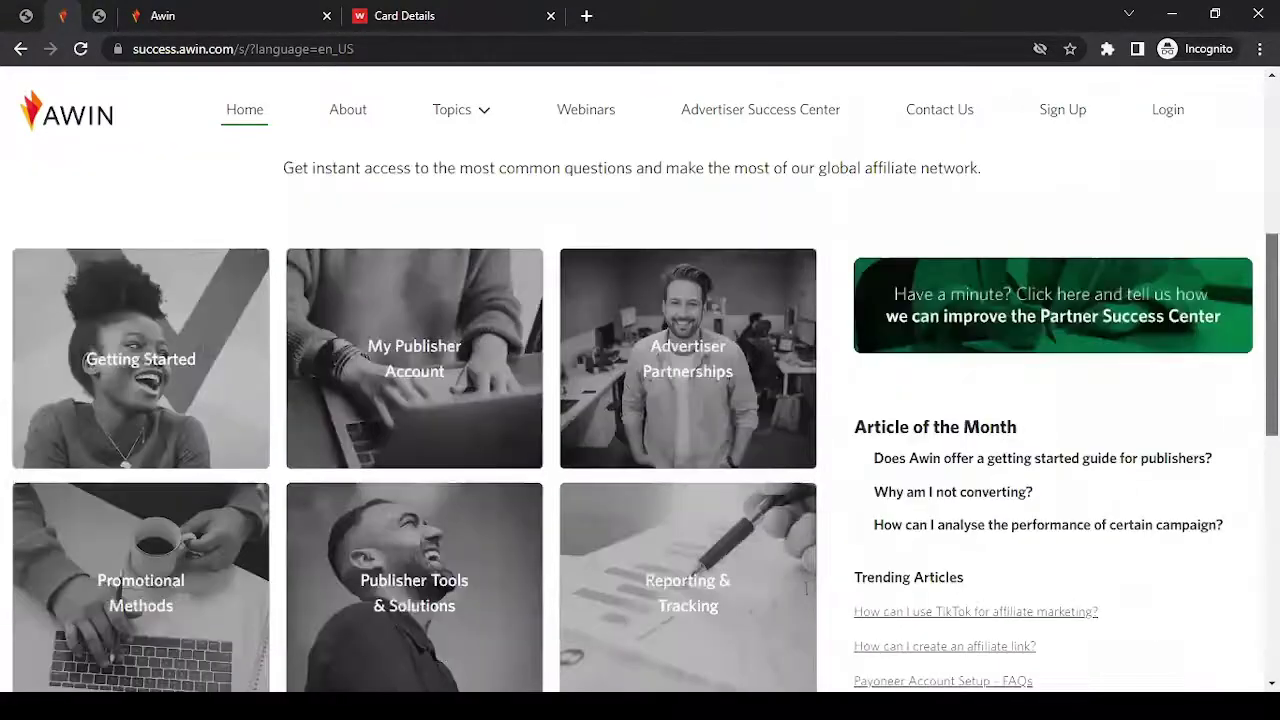
pyautogui.scroll(3, 806, 588)
pyautogui.click(391, 246)
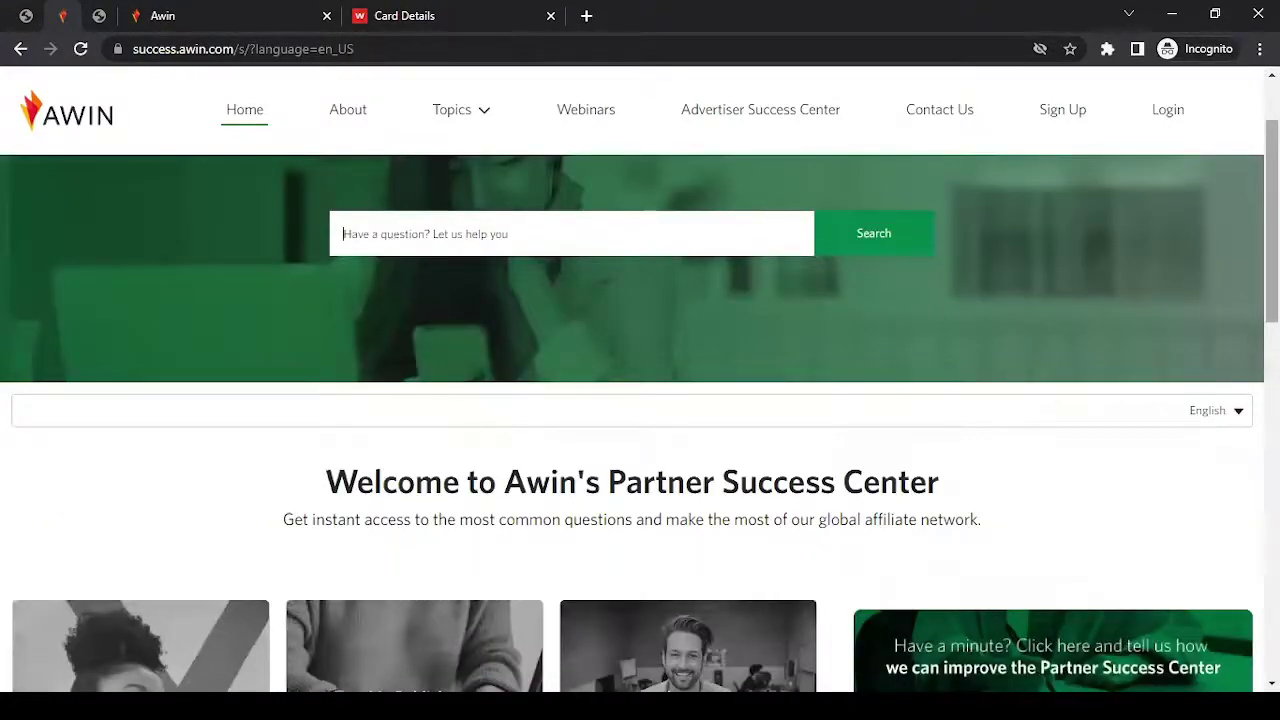
pyautogui.scroll(-6, 640, 420)
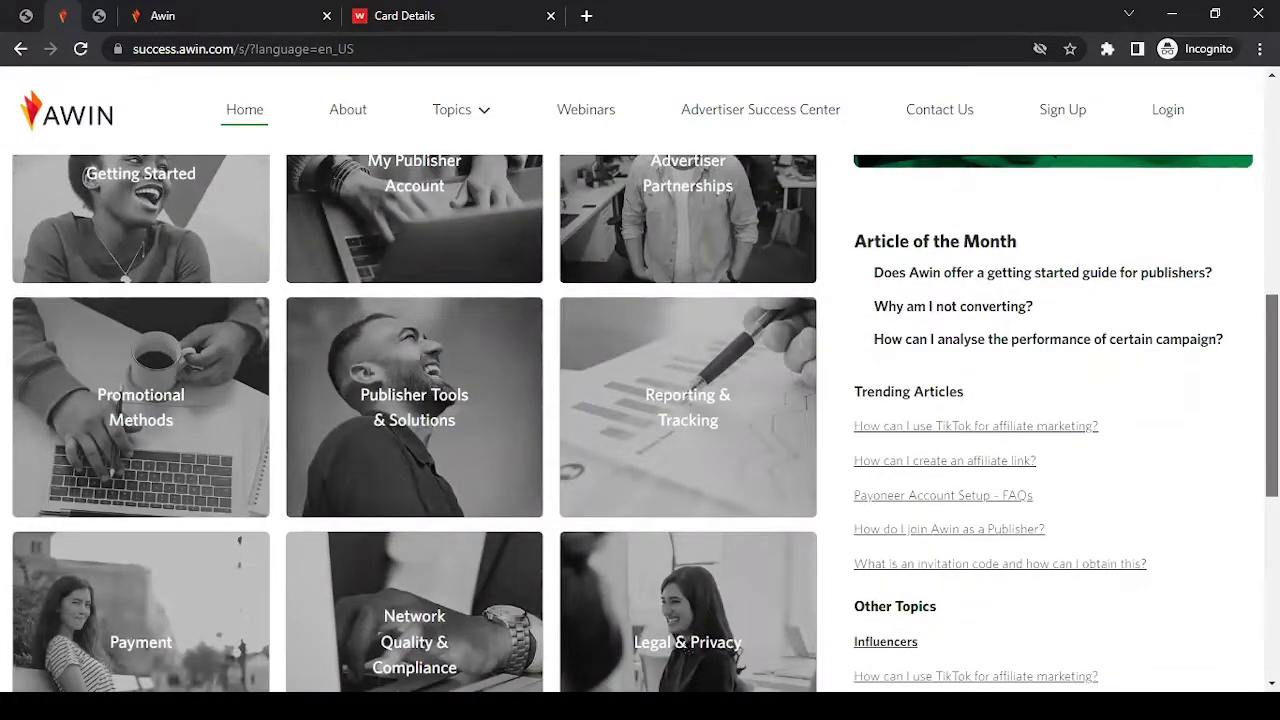
pyautogui.scroll(-1, 1186, 343)
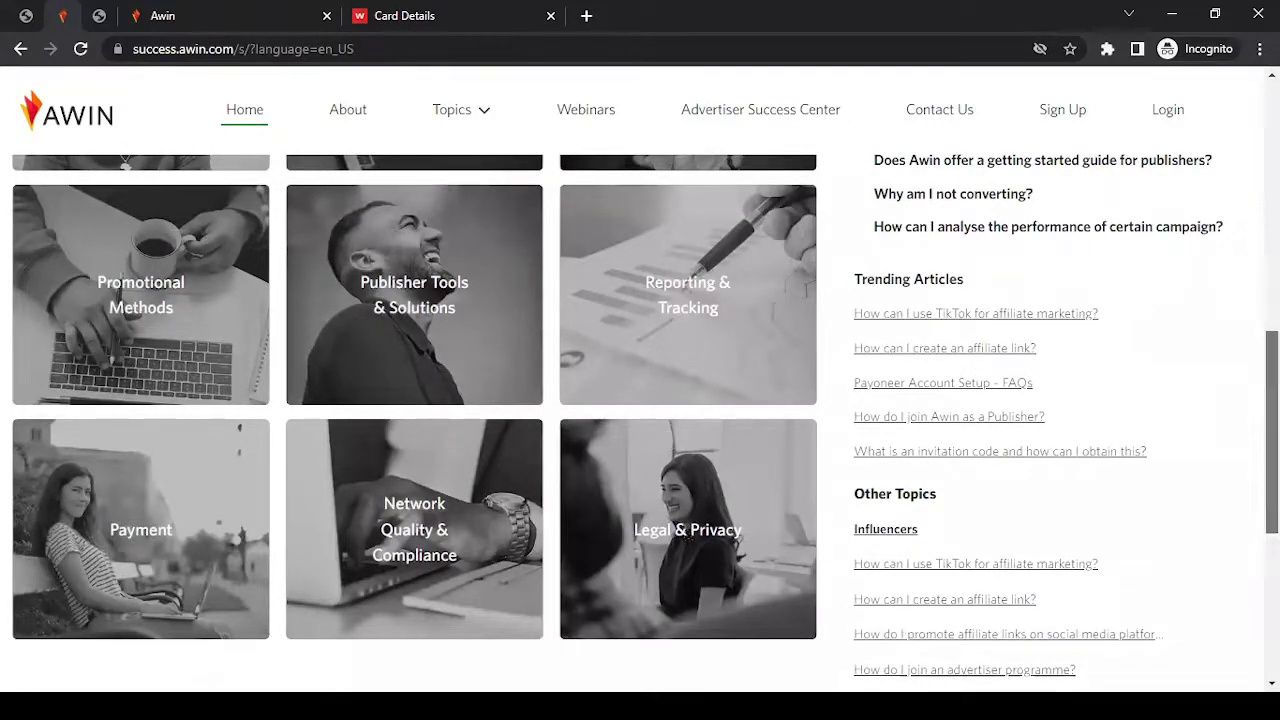
pyautogui.scroll(8, 1238, 126)
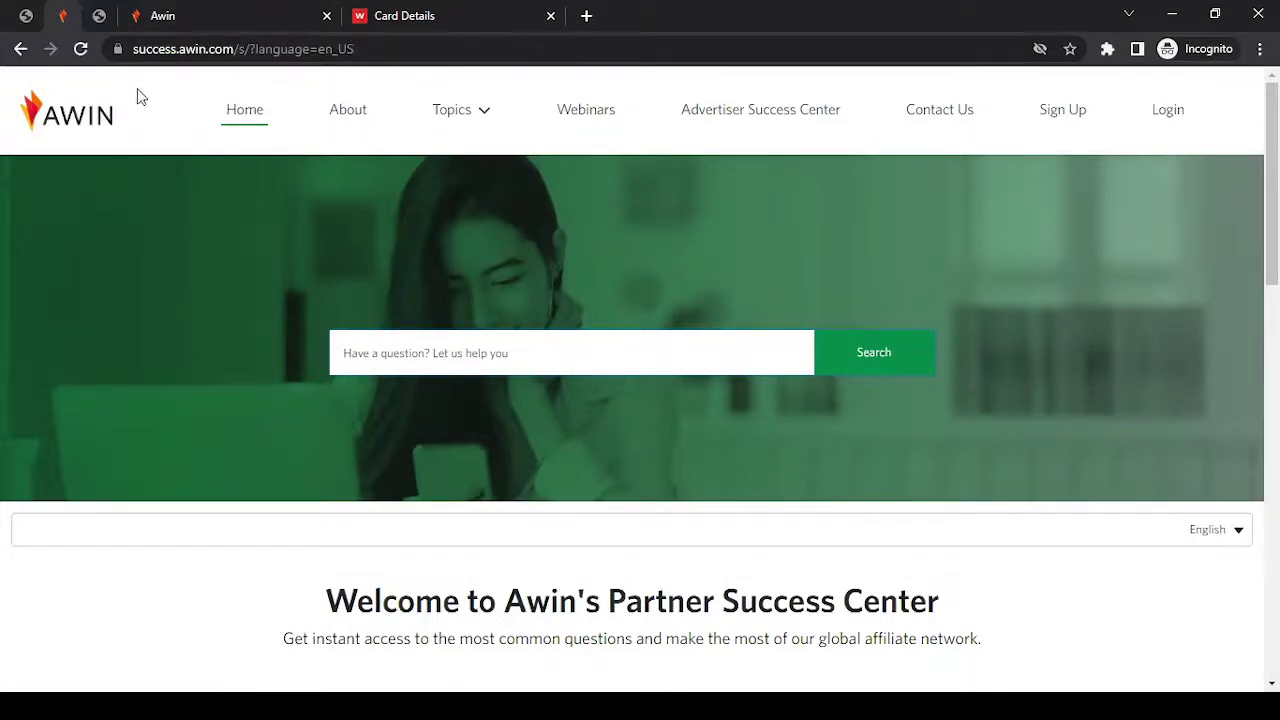
# Browse the Contact Publisher Success form, then switch to the 'Thank you for Watching!' slide.
pyautogui.click(945, 115)
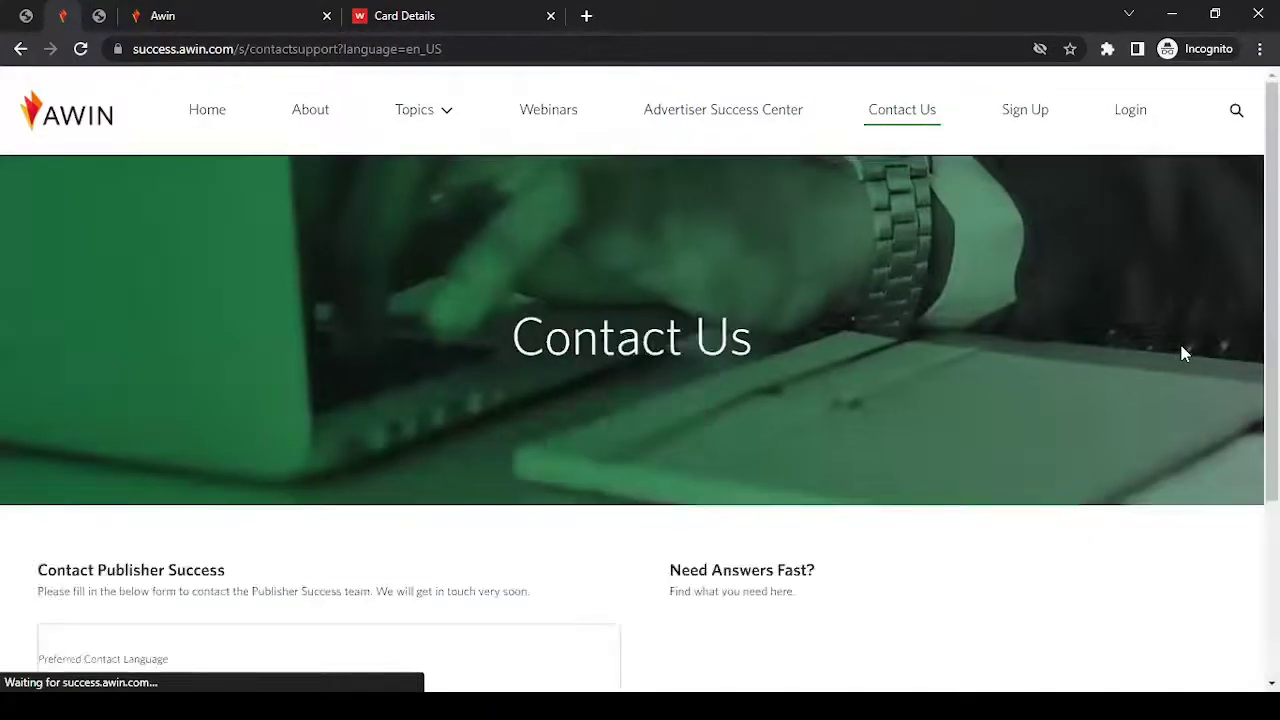
pyautogui.scroll(-3, 1190, 340)
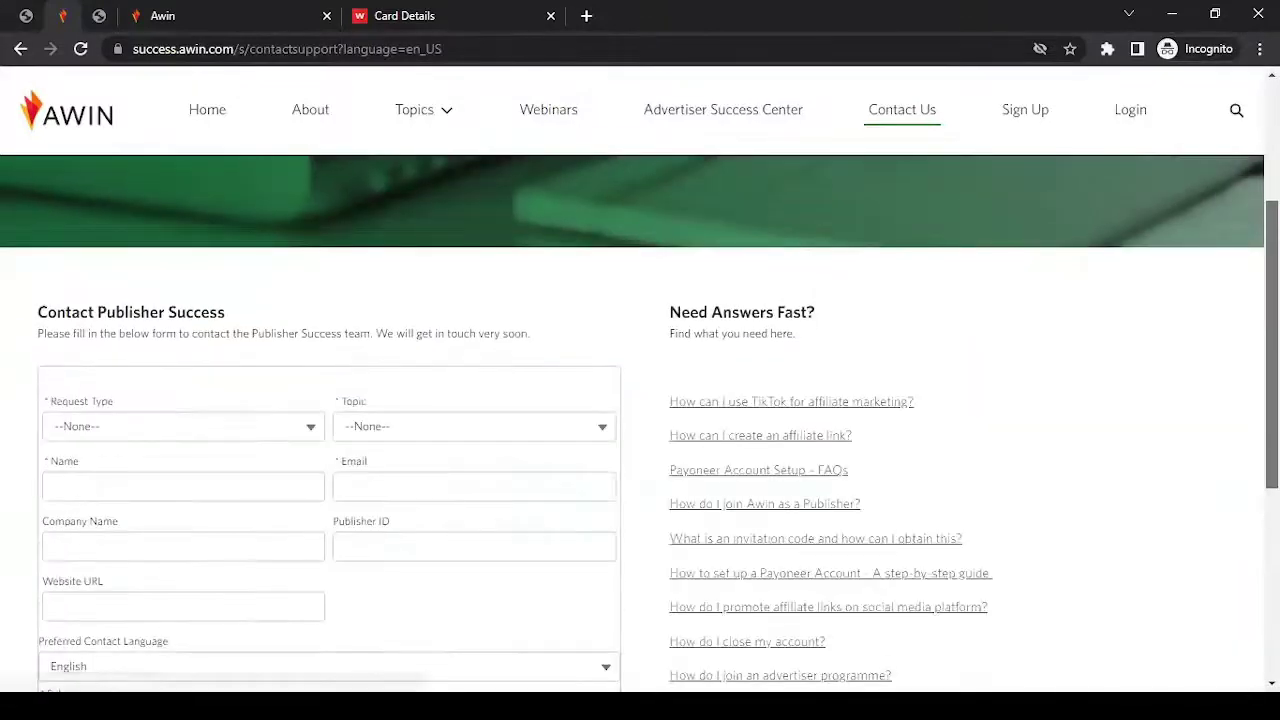
pyautogui.scroll(-2, 640, 420)
pyautogui.scroll(-2, 287, 370)
pyautogui.scroll(3, 287, 370)
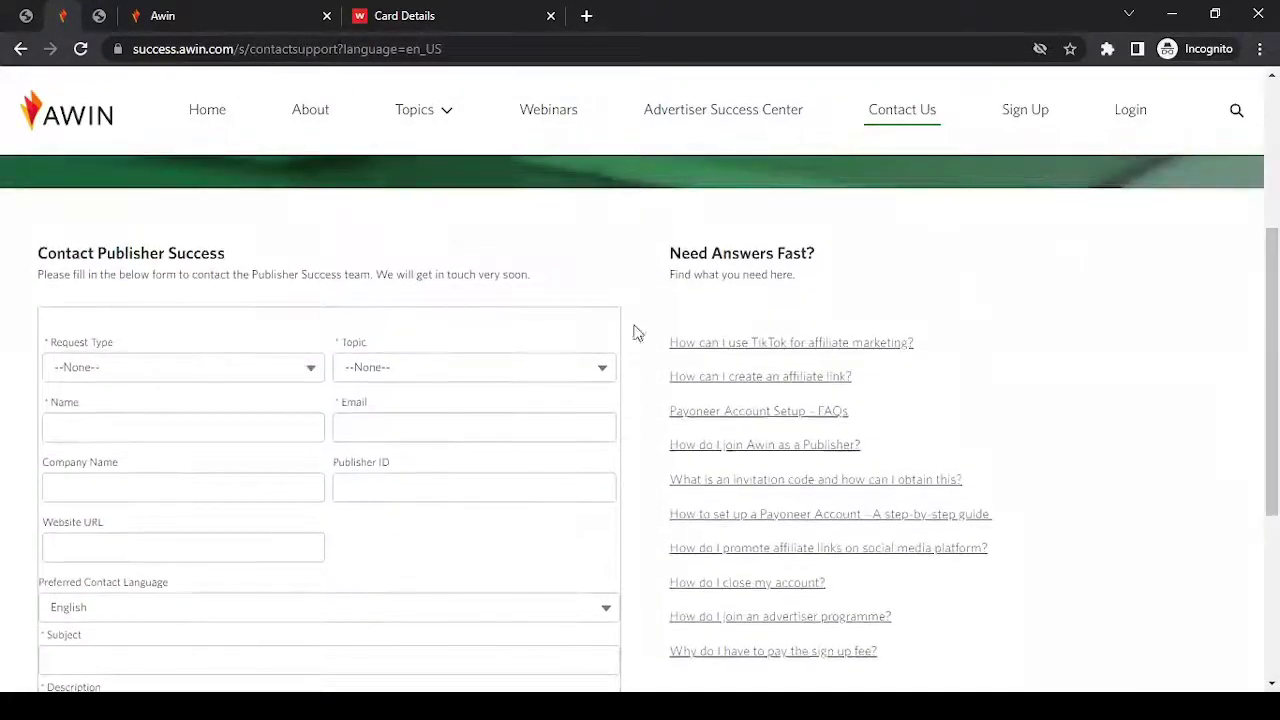
pyautogui.scroll(-3, 1271, 370)
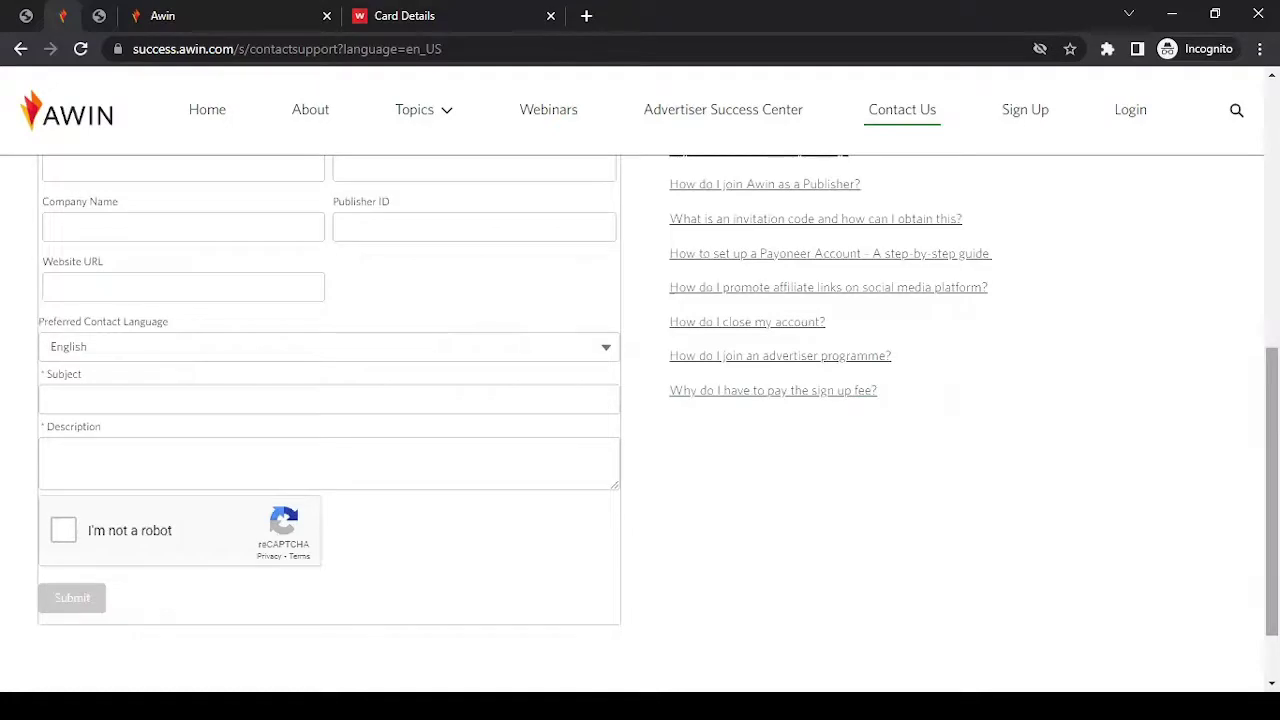
pyautogui.scroll(3, 1271, 400)
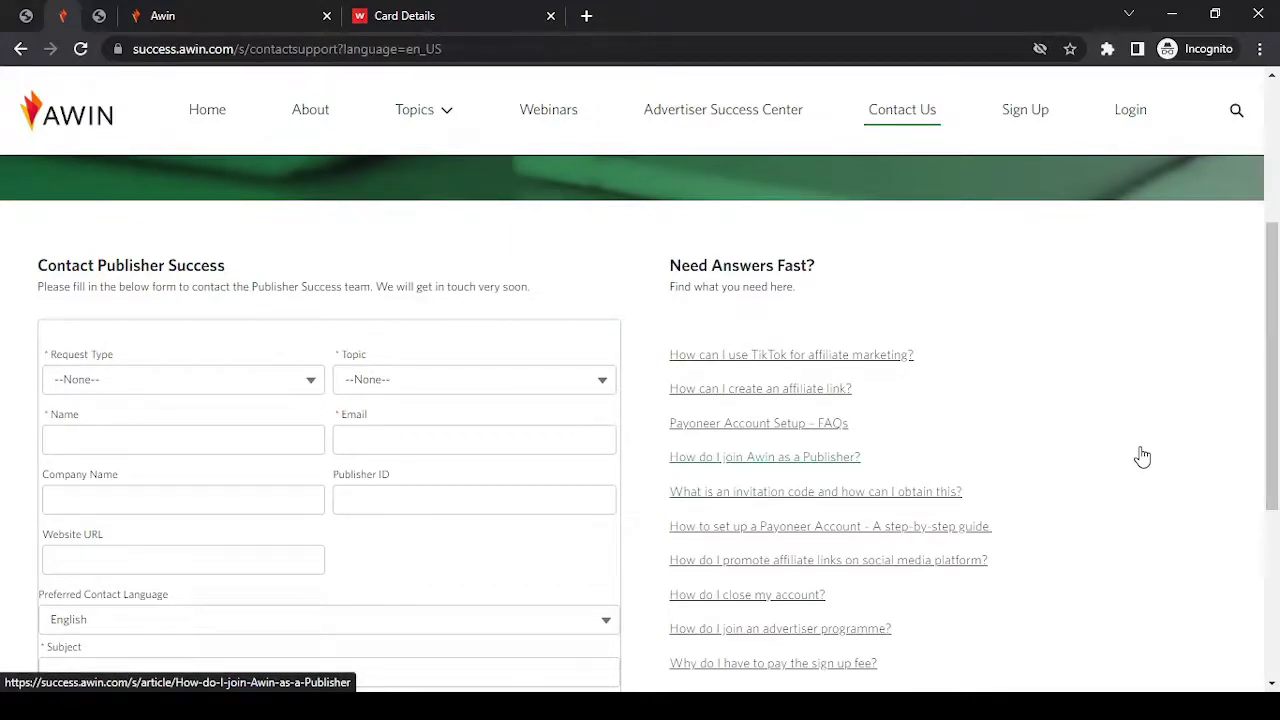
pyautogui.click(99, 12)
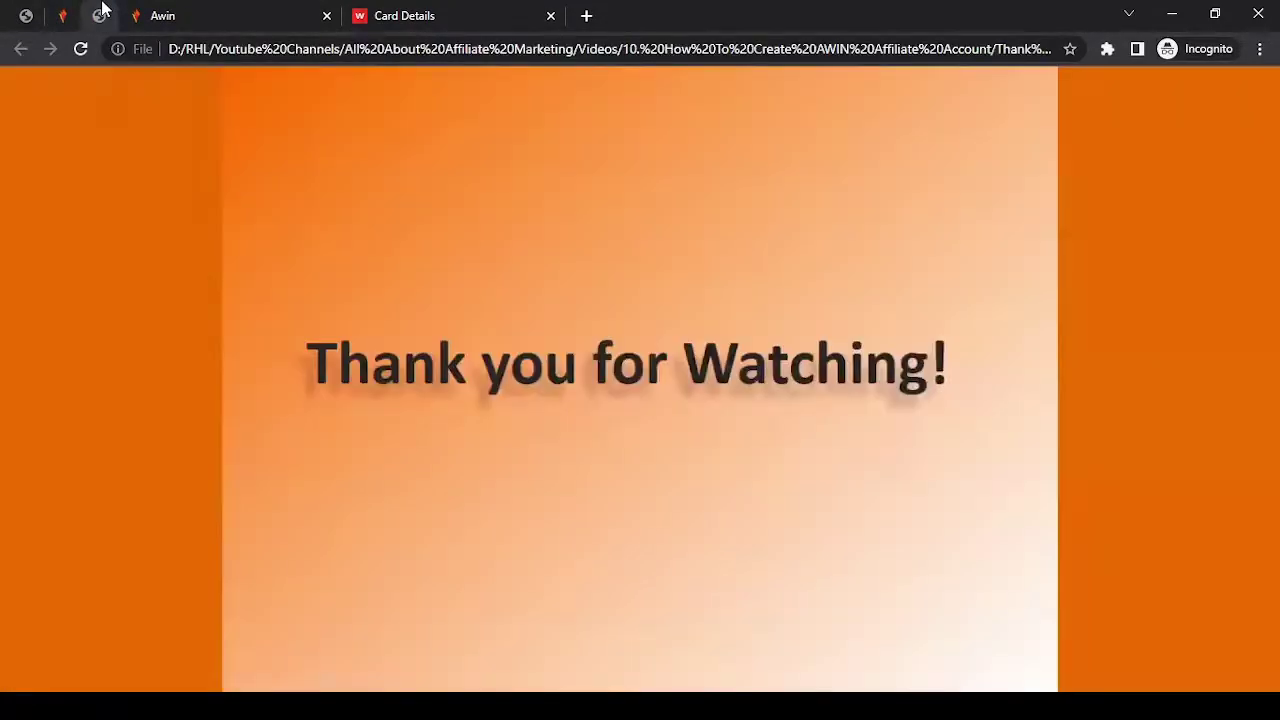